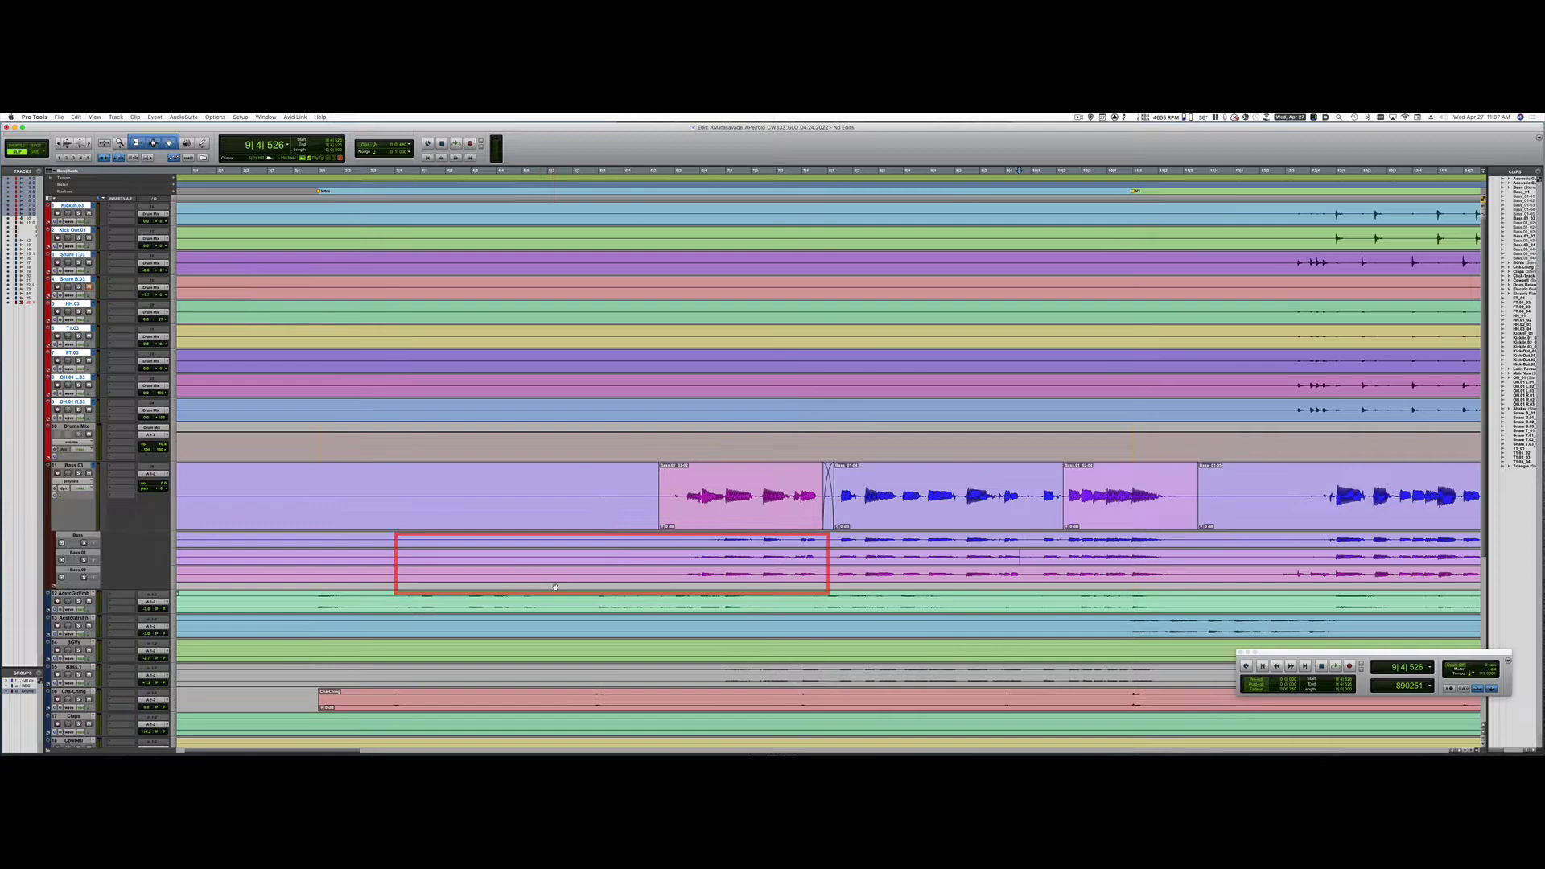
Select the whole Bass playlist lane, then move the selection down two lanes to Bass.02.
{"action": "triple_click", "coordinate": [556, 543]}
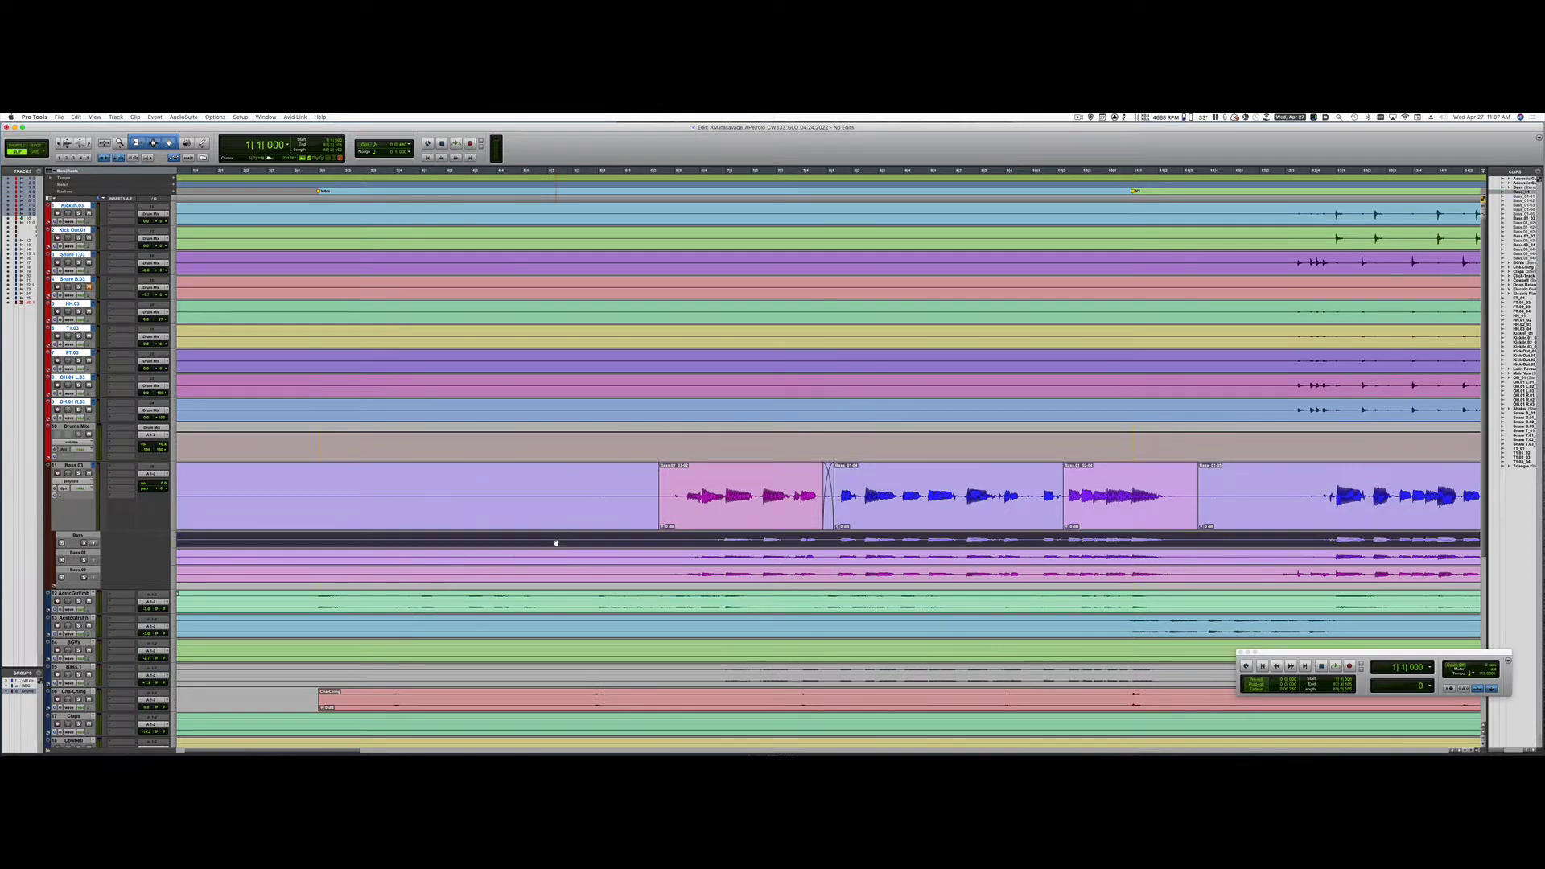
{"action": "key", "text": "semicolon"}
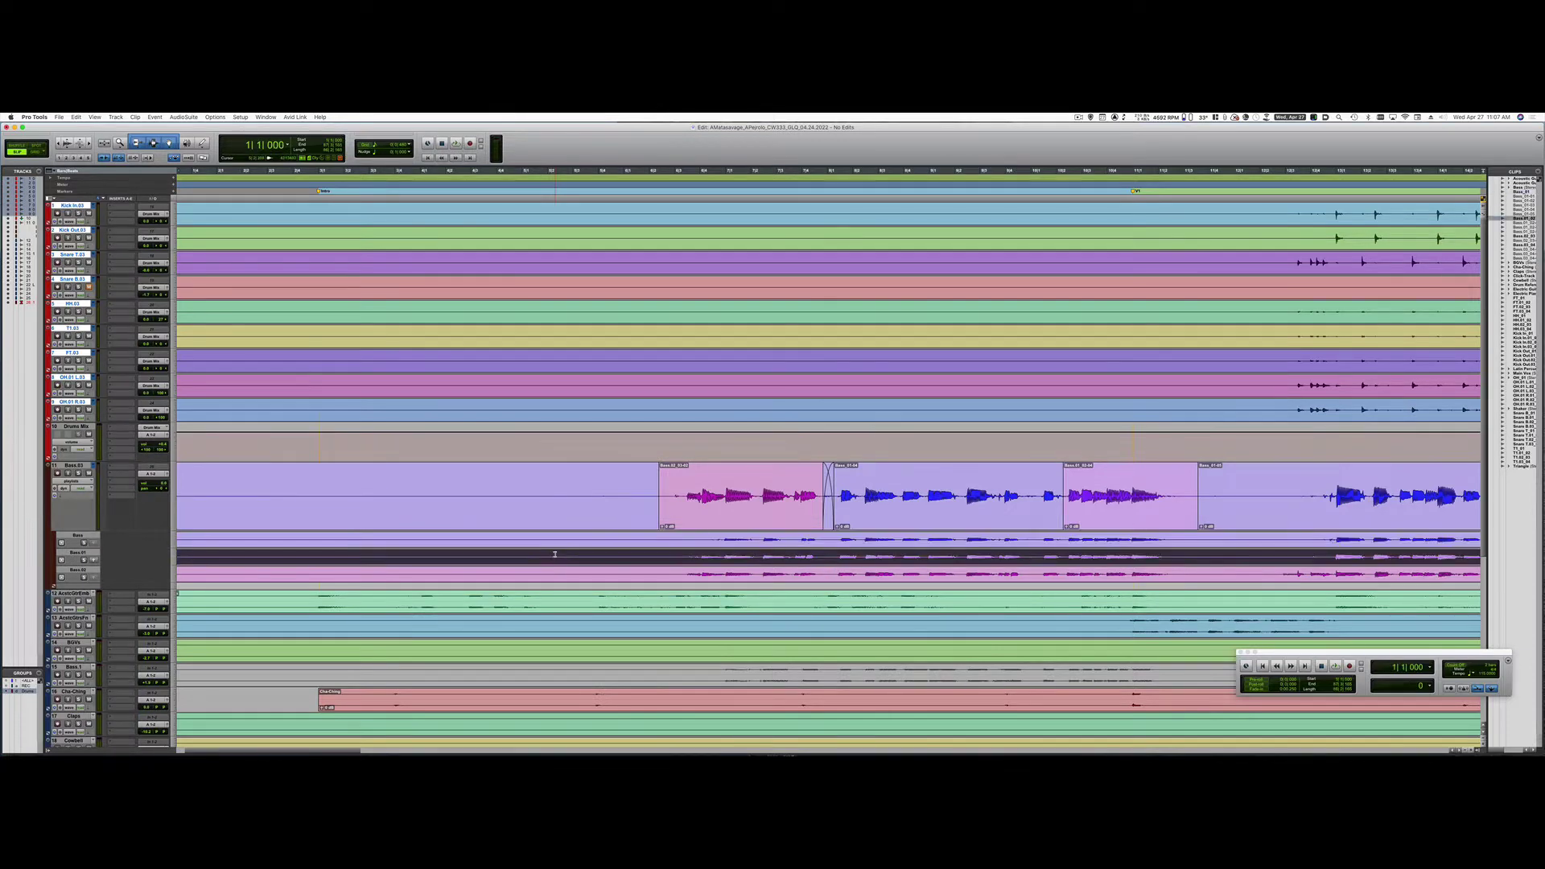
{"action": "key", "text": "semicolon"}
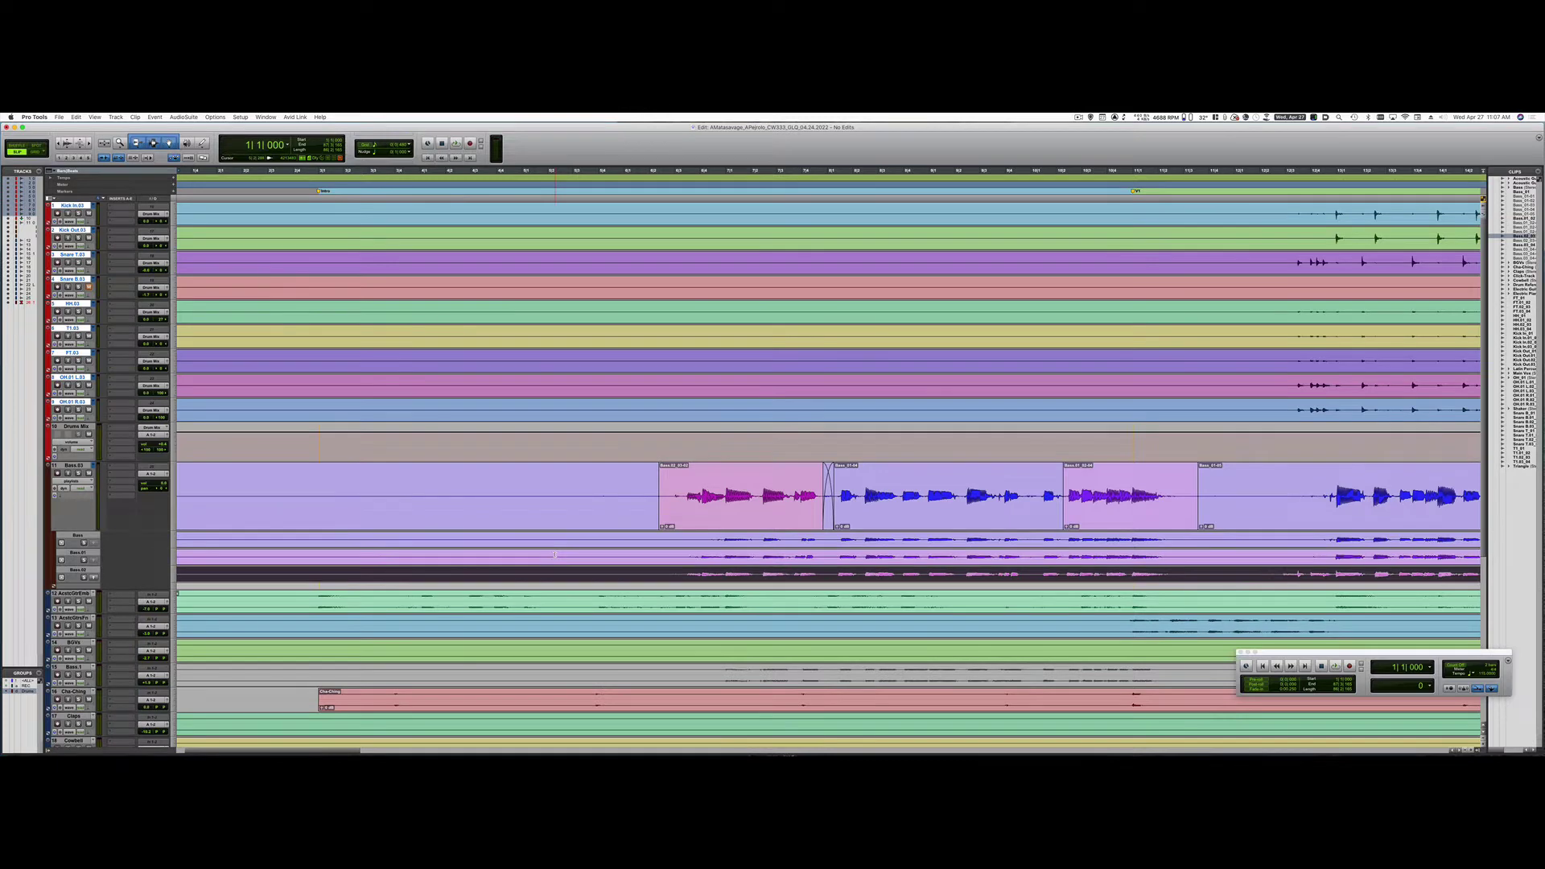
Select the full Bass lane, then Shift-add the Bass.02 and Bass.01 lanes.
{"action": "left_click", "coordinate": [614, 444]}
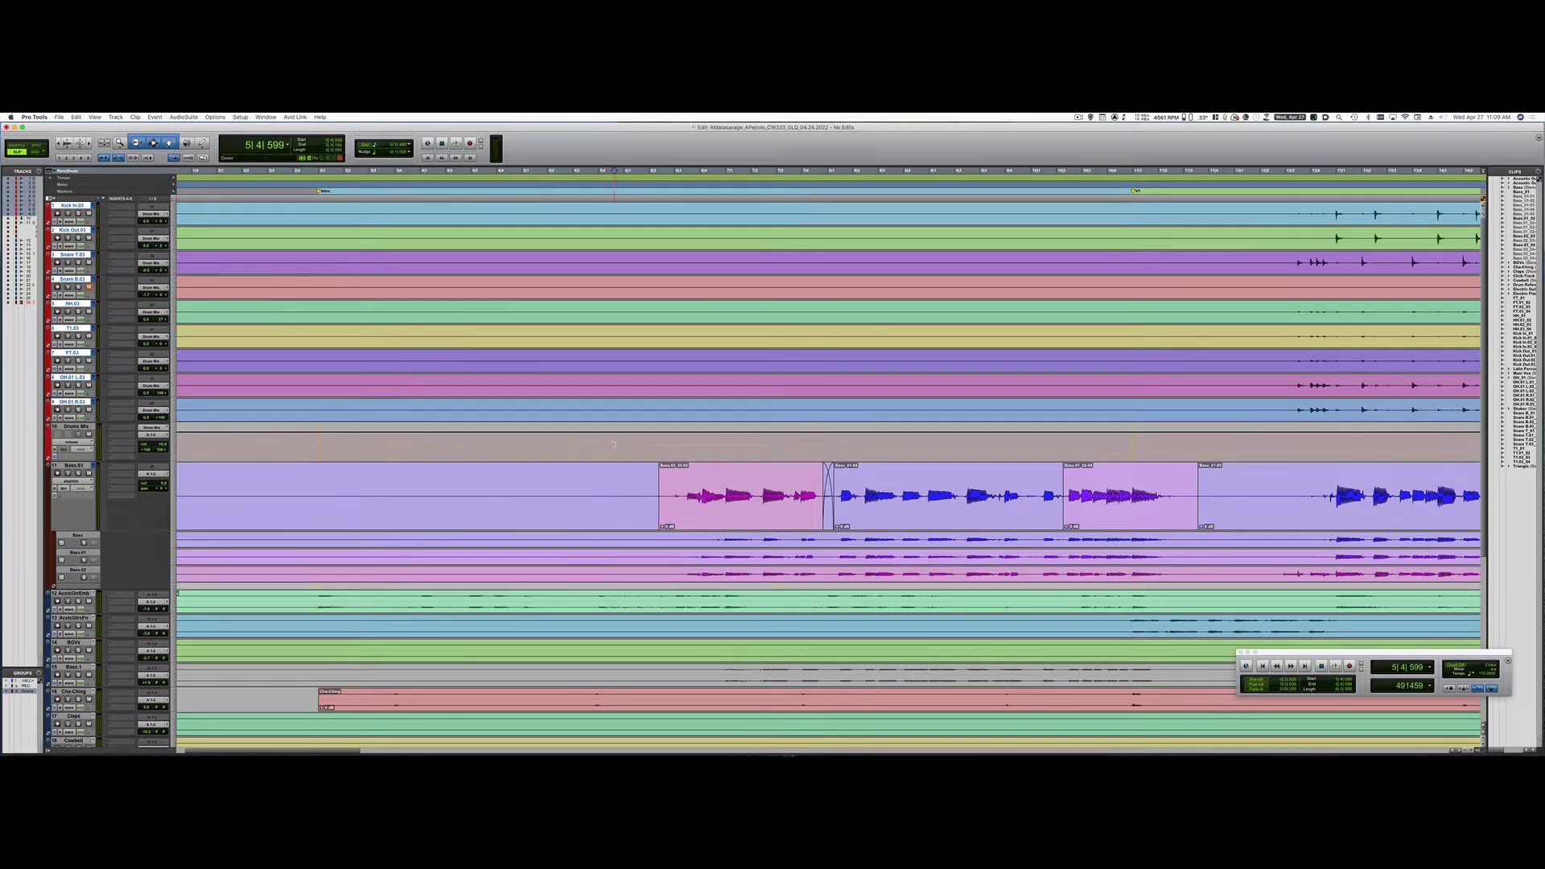
{"action": "left_click", "coordinate": [549, 541]}
{"action": "triple_click", "coordinate": [548, 543]}
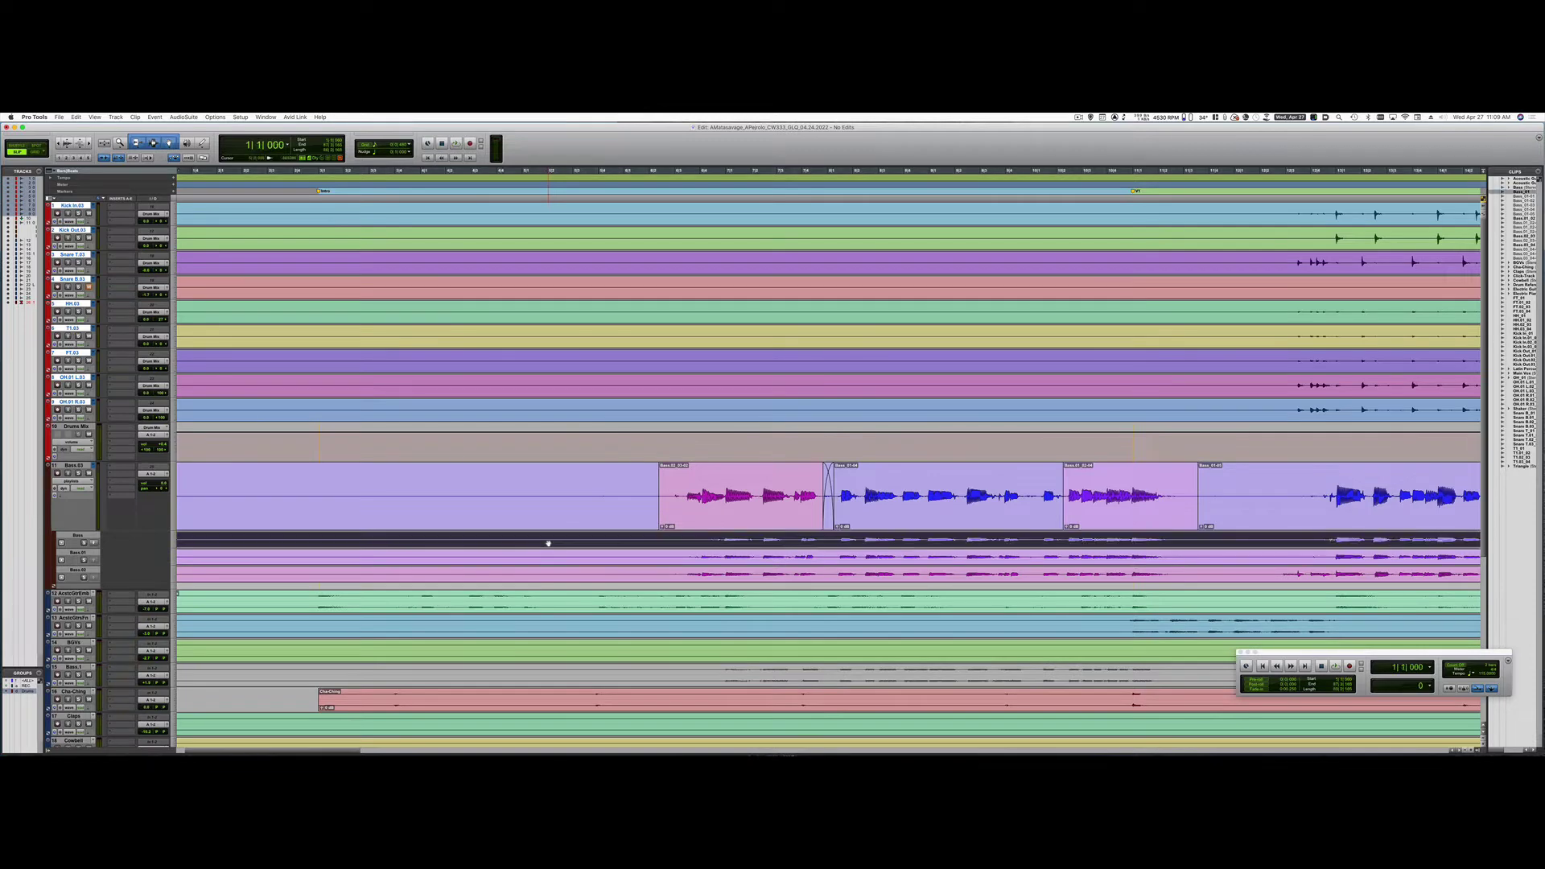
{"action": "key", "text": "shift"}
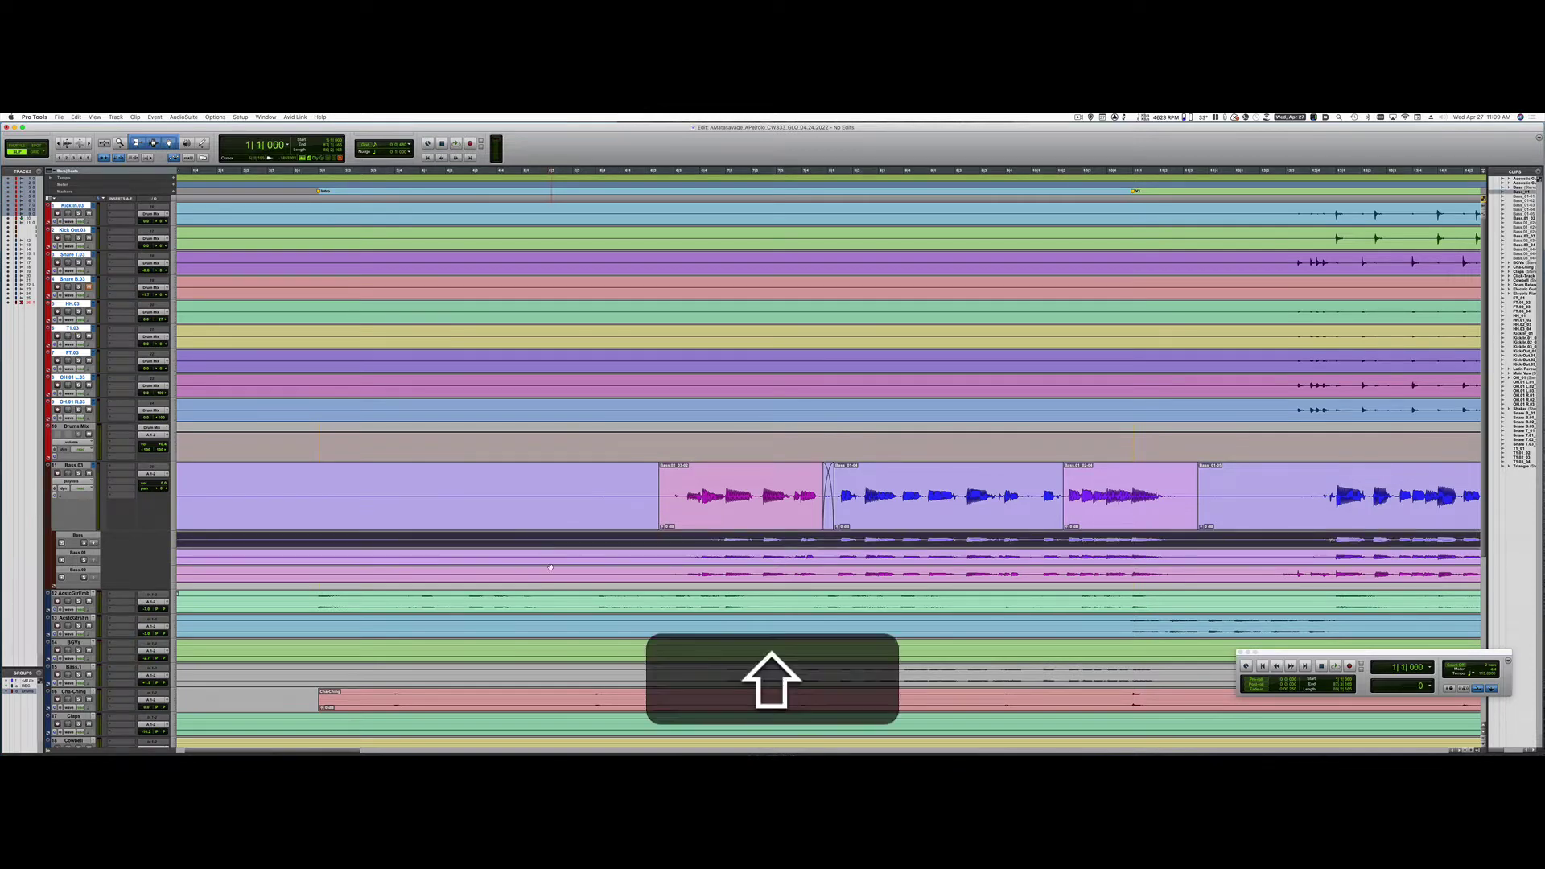
{"action": "left_click", "coordinate": [545, 573], "text": "shift"}
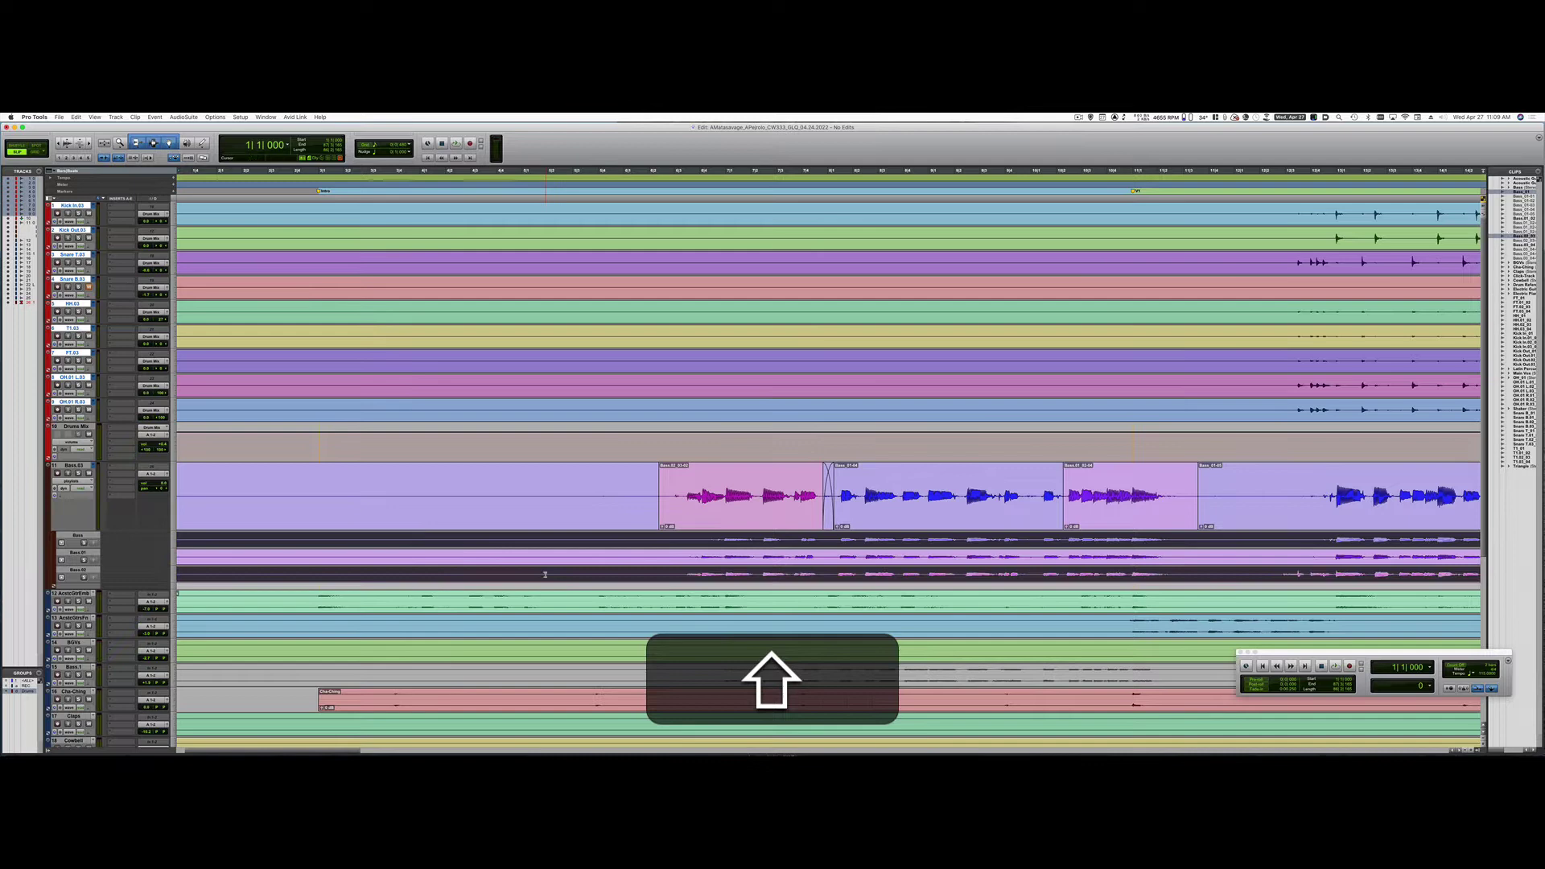
{"action": "left_click", "coordinate": [543, 560], "text": "shift"}
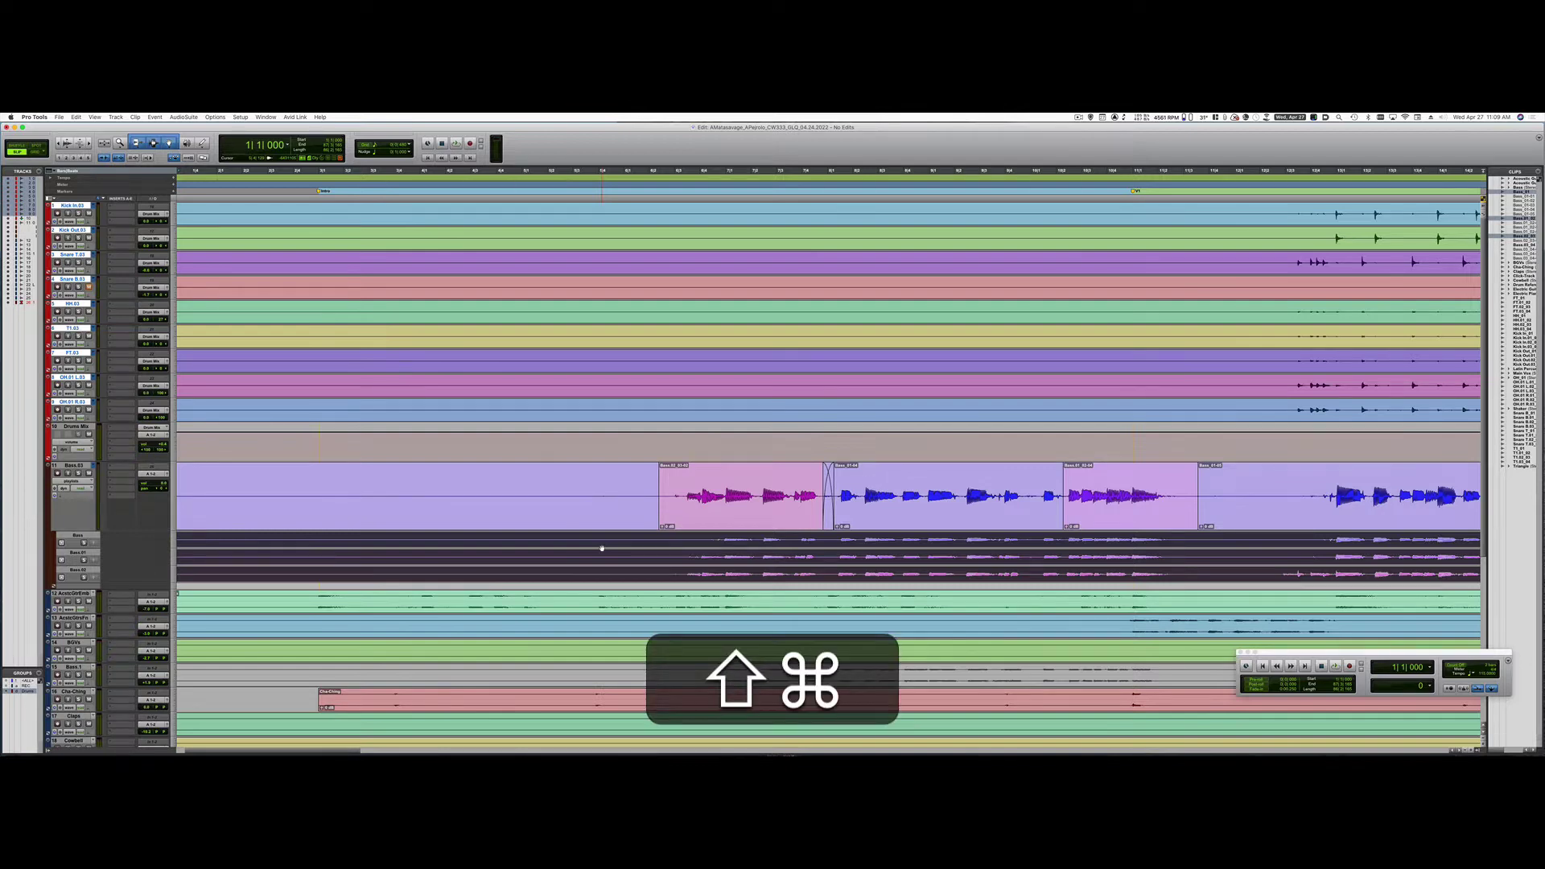
Export the selected bass playlists with Export Selected (Shift+Cmd+K) into Downloads/Export.
{"action": "key", "text": "shift+super+k"}
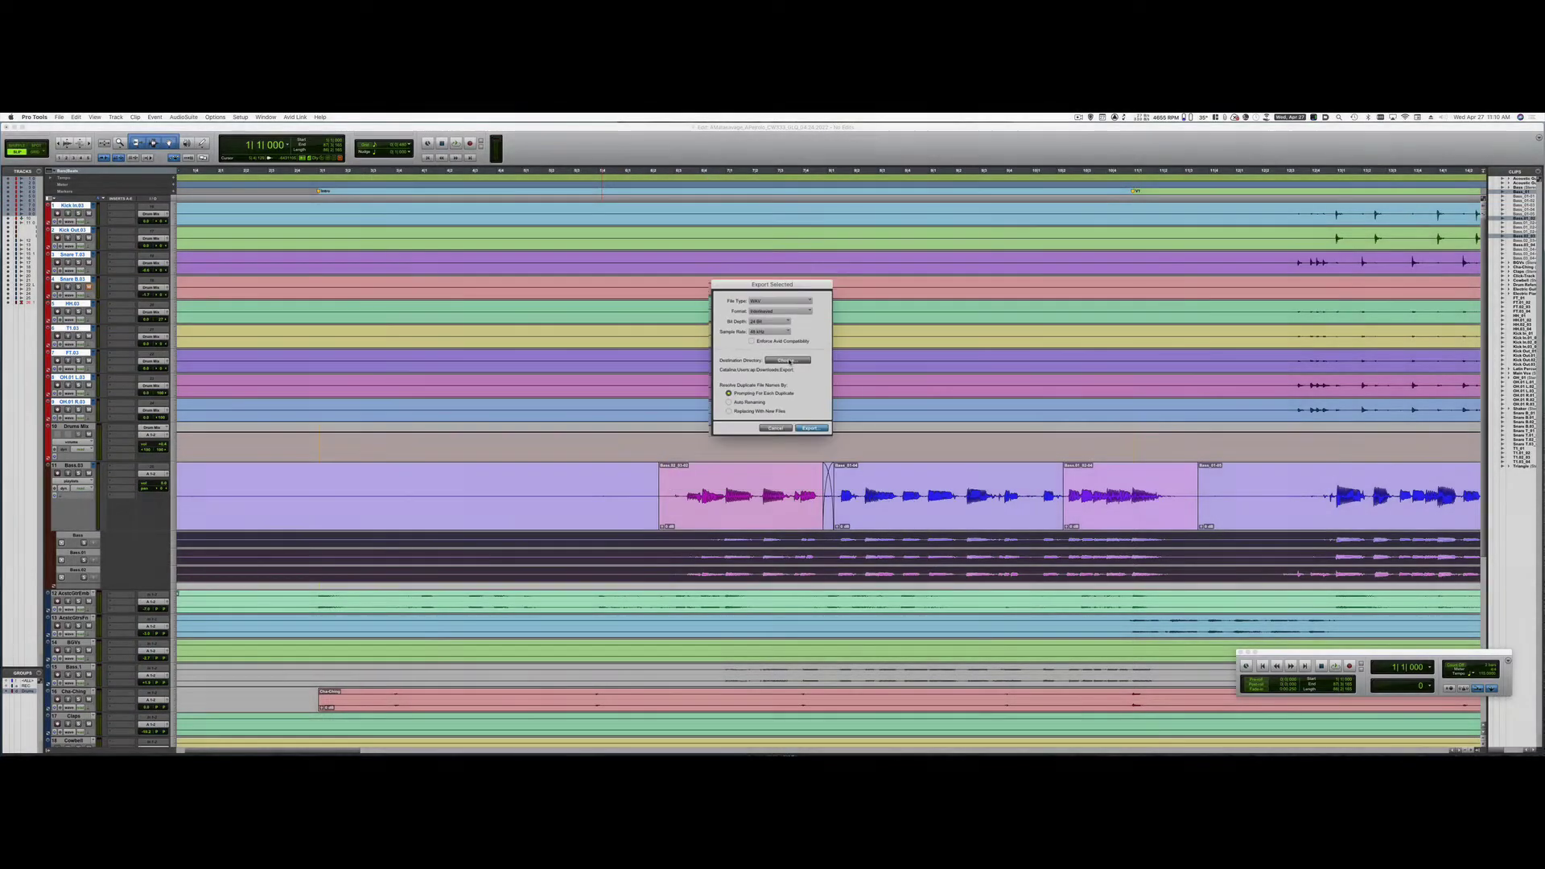
{"action": "left_click", "coordinate": [787, 361]}
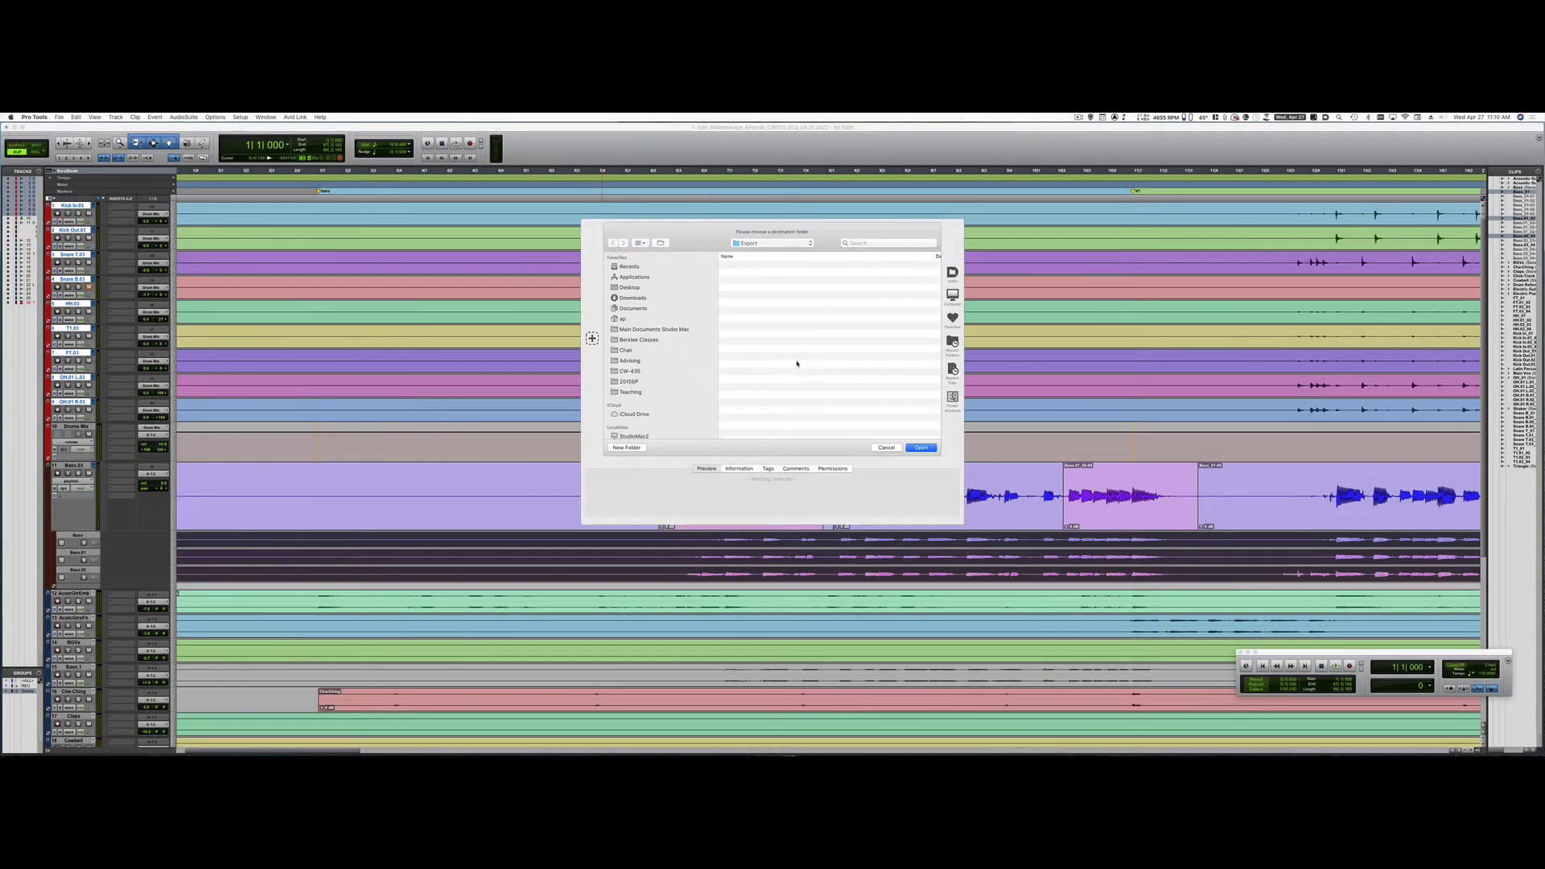
{"action": "left_click", "coordinate": [920, 448]}
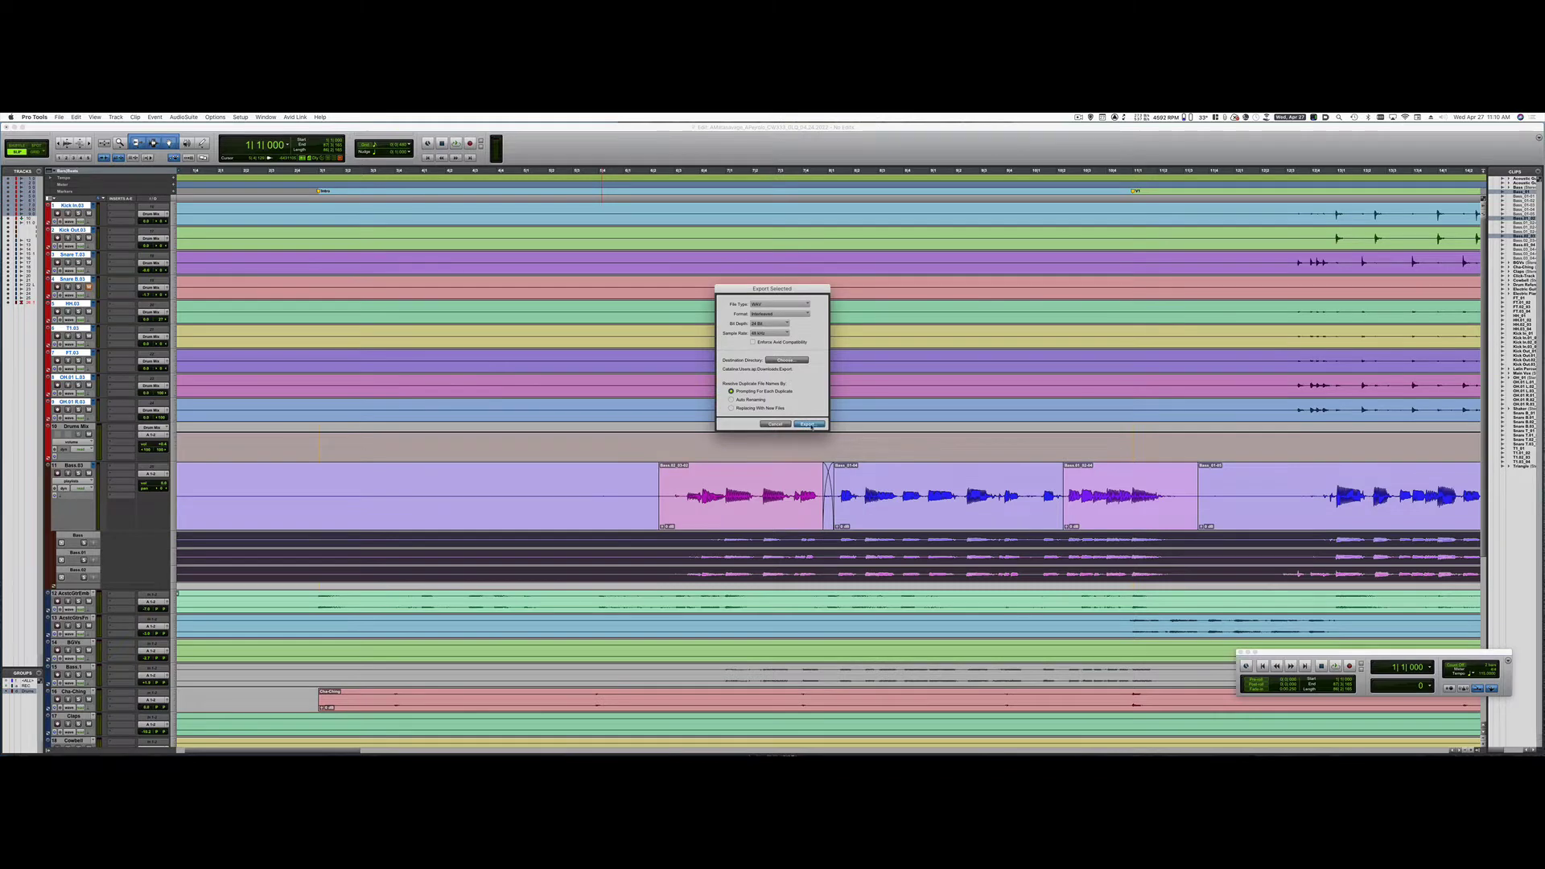
{"action": "left_click", "coordinate": [807, 424]}
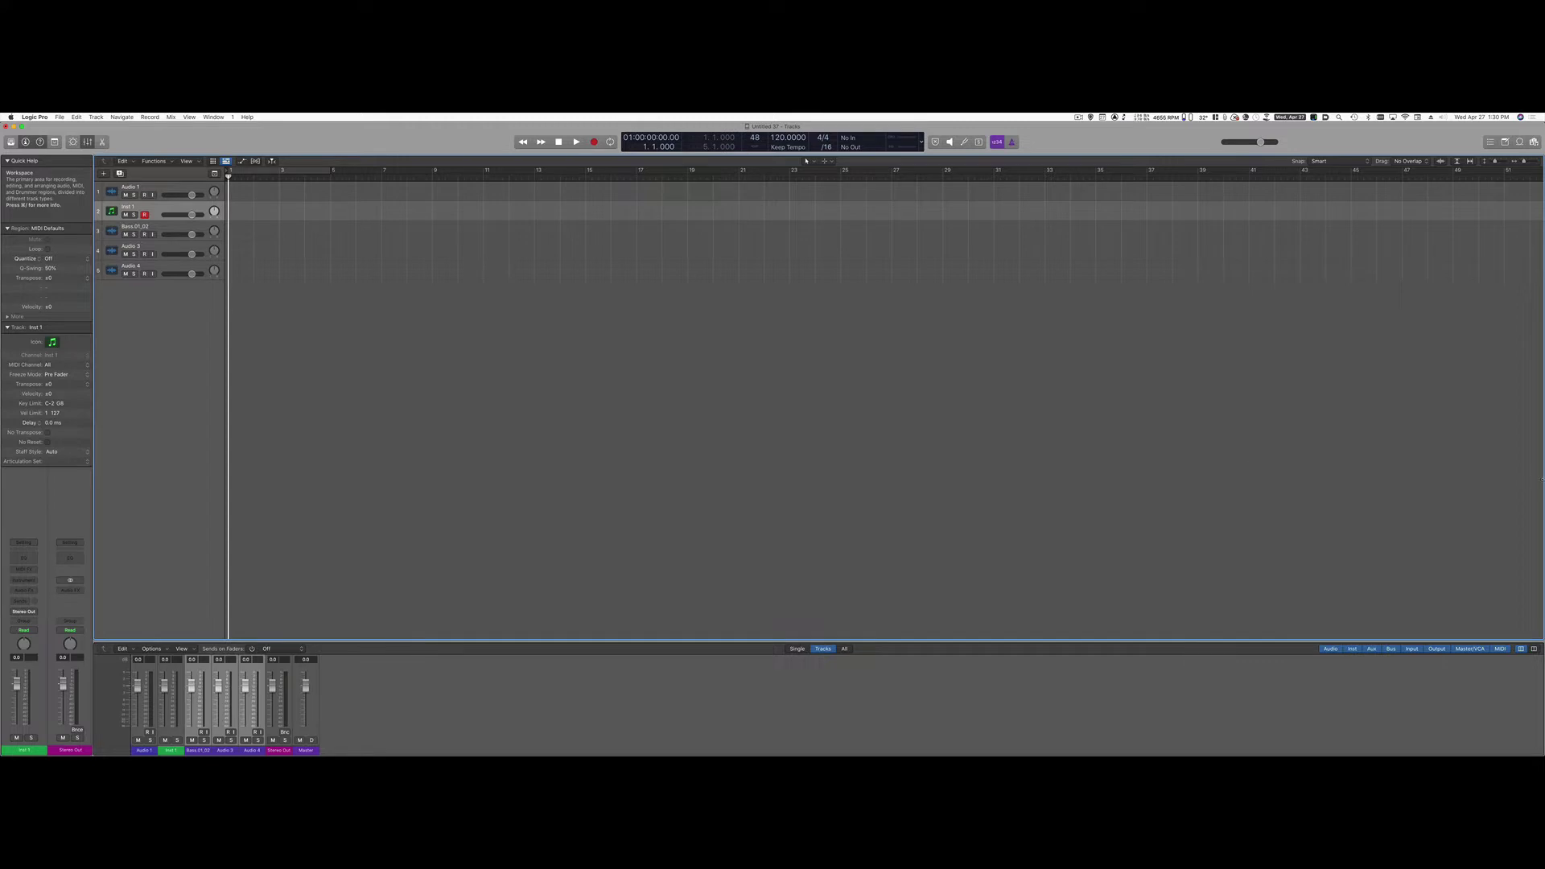
Drag the three exported bass WAVs from the Export folder onto Logic's existing tracks.
{"action": "left_click_drag", "start_coordinate": [1542, 479], "coordinate": [1143, 450]}
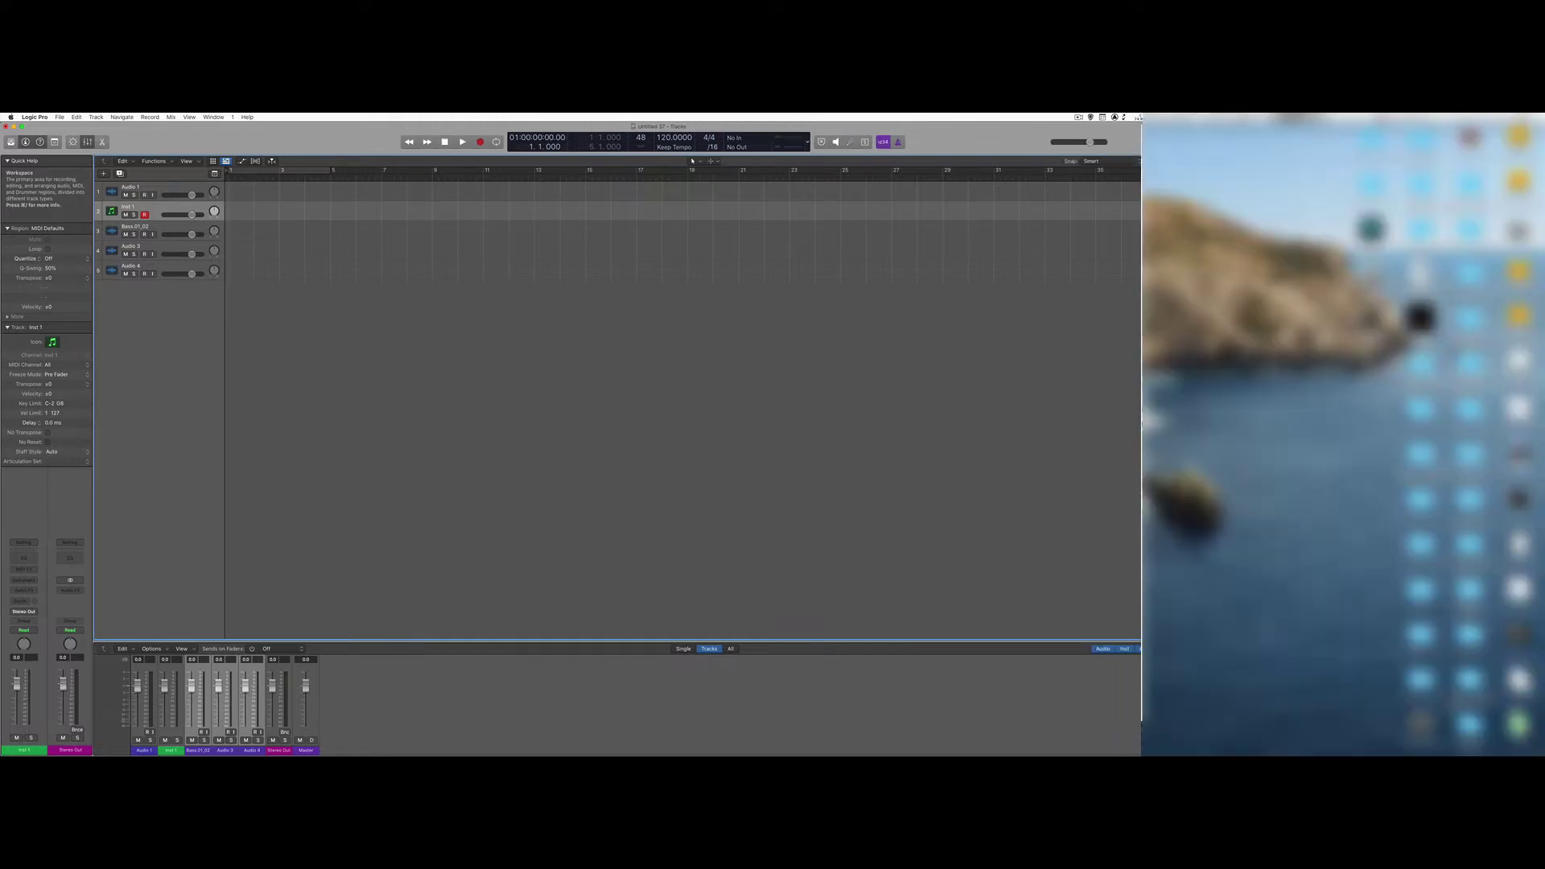
{"action": "left_click", "coordinate": [1148, 420]}
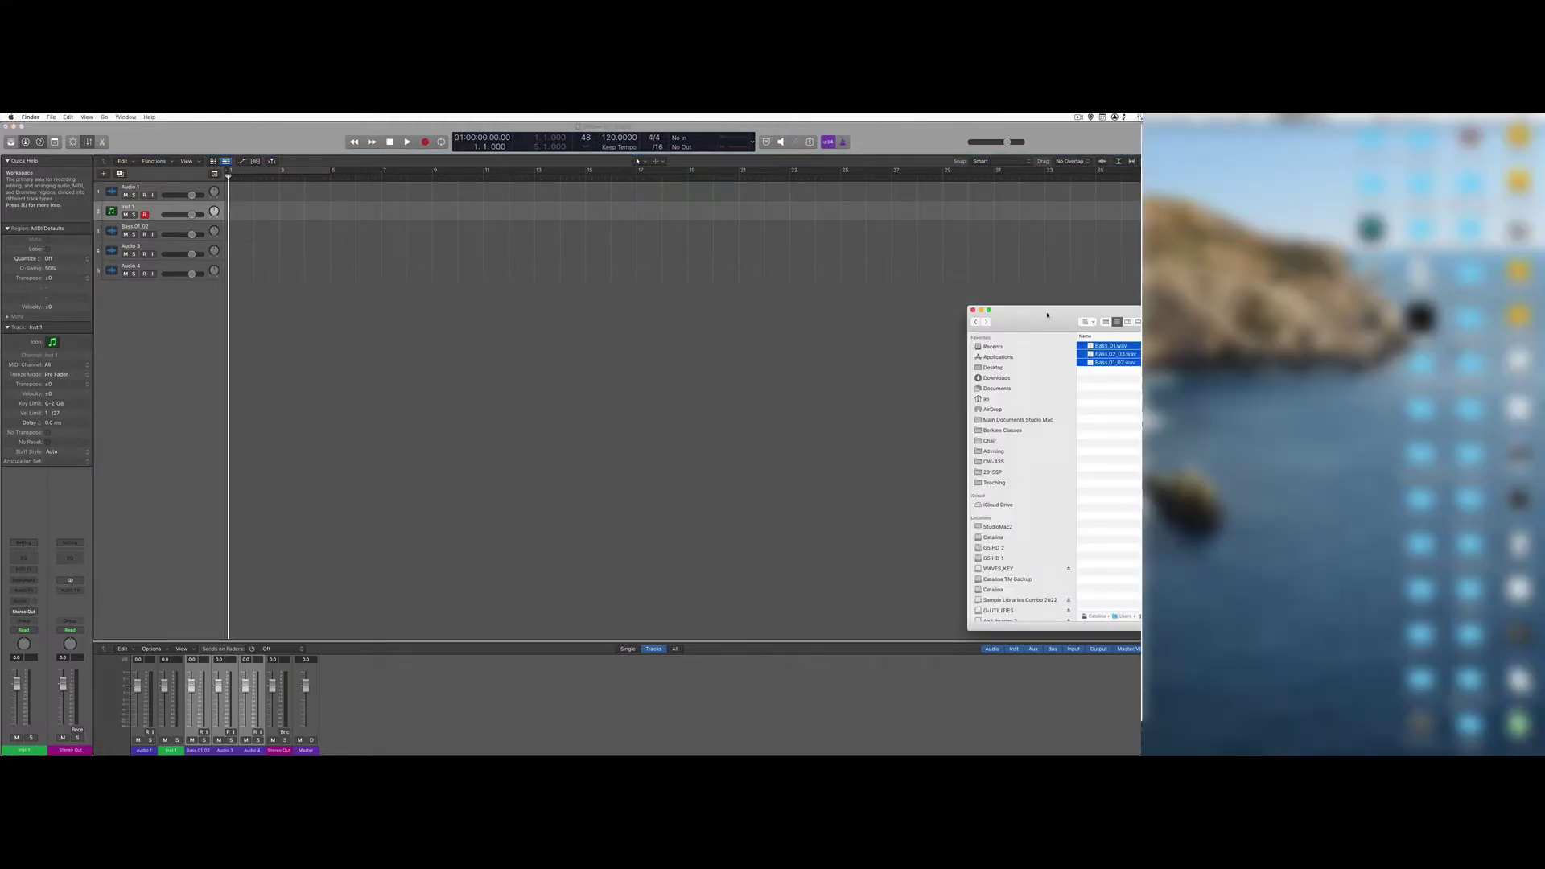
{"action": "left_click_drag", "start_coordinate": [1047, 315], "coordinate": [854, 315]}
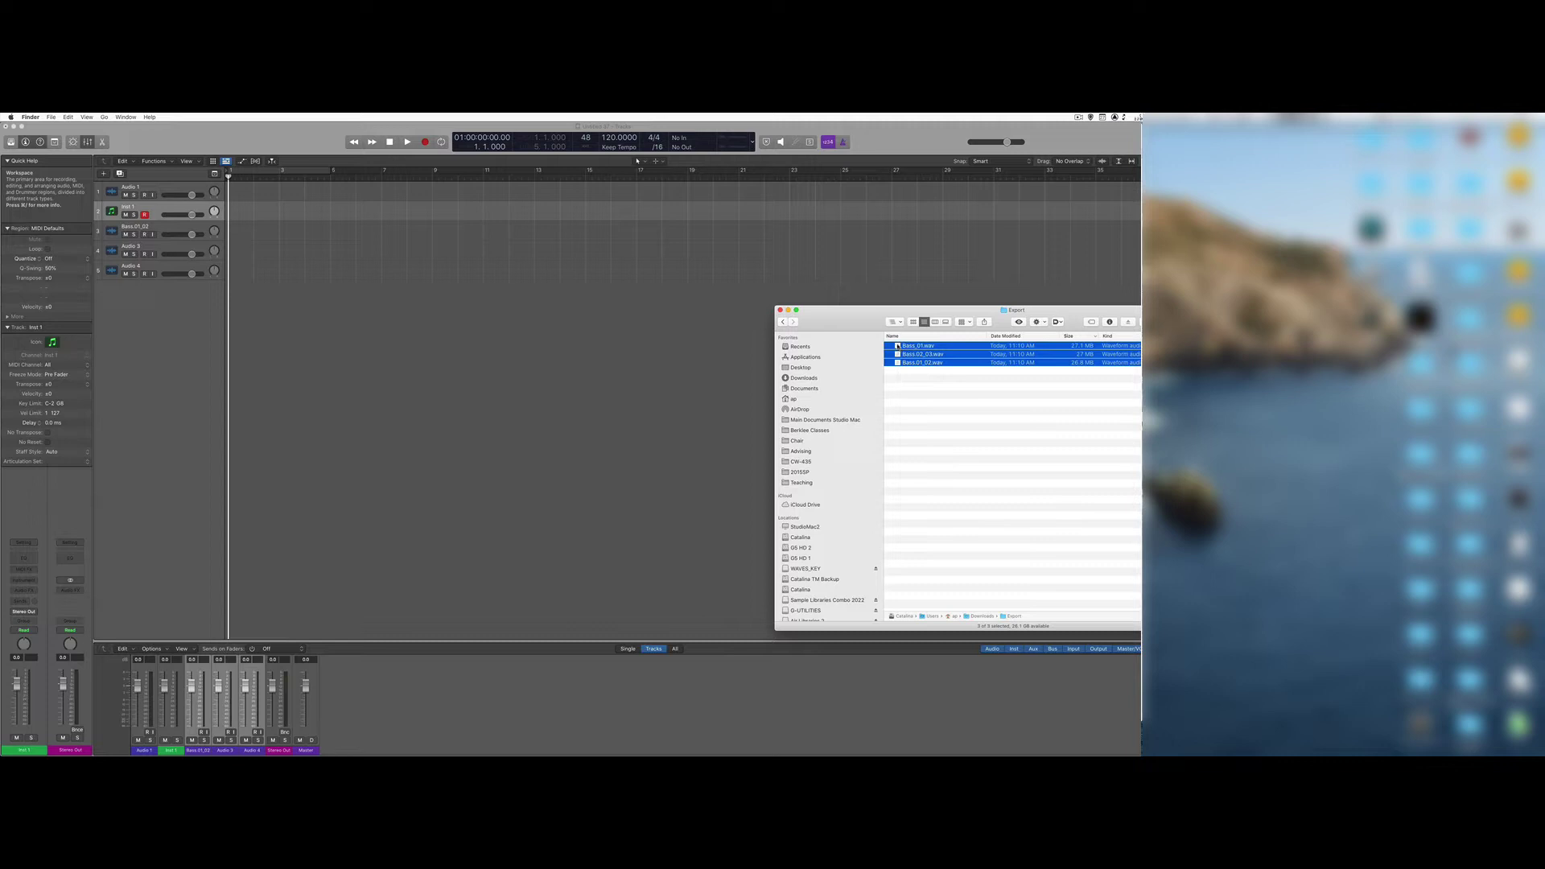
{"action": "left_click_drag", "start_coordinate": [889, 345], "coordinate": [234, 235]}
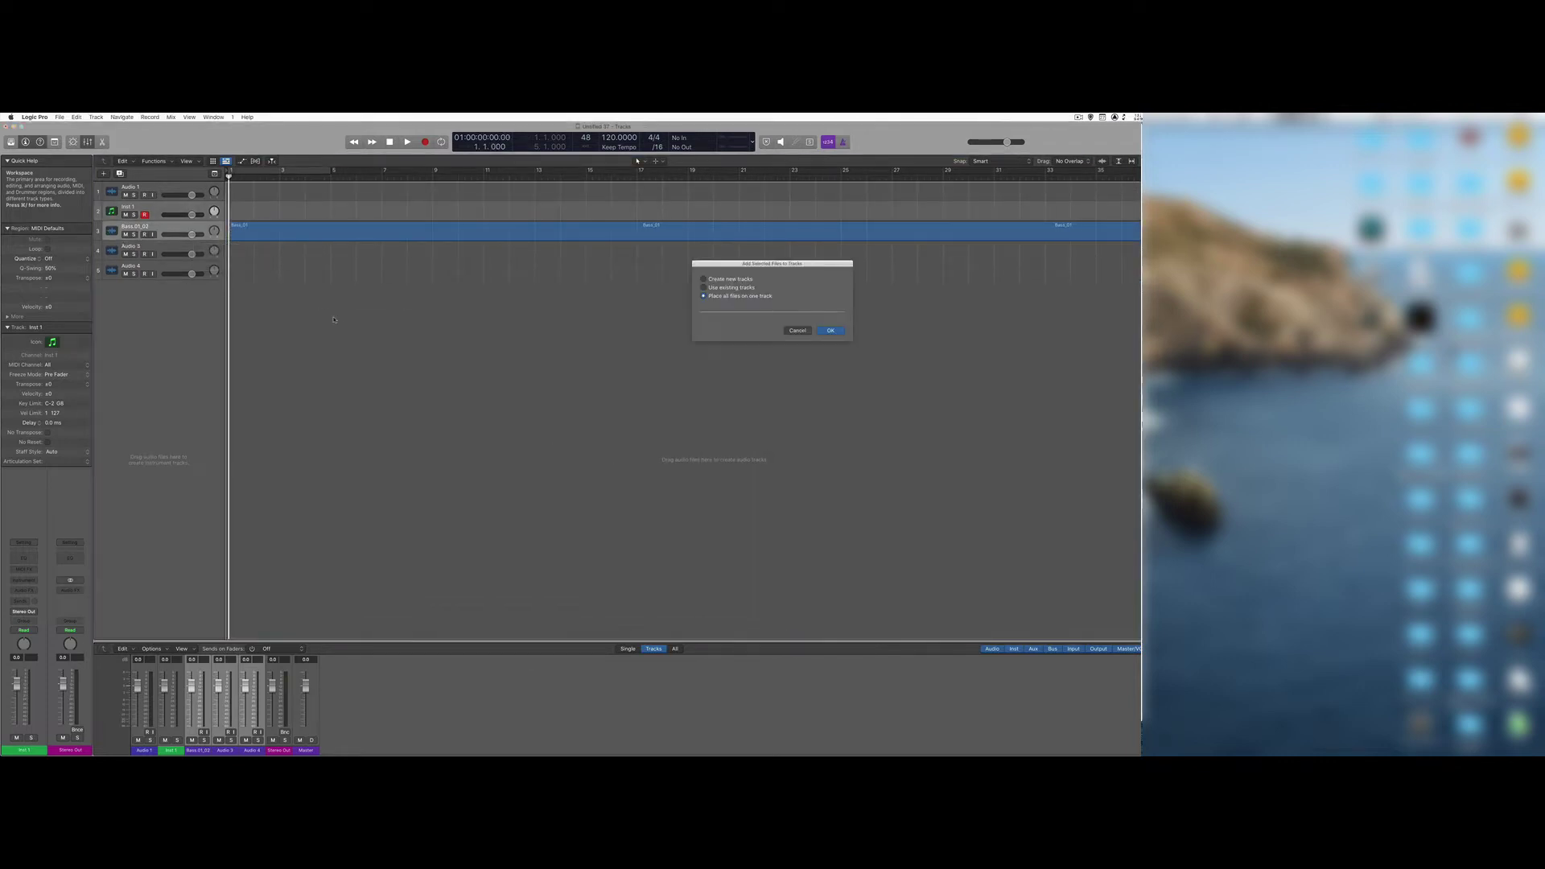
{"action": "left_click", "coordinate": [722, 288]}
{"action": "left_click", "coordinate": [827, 331]}
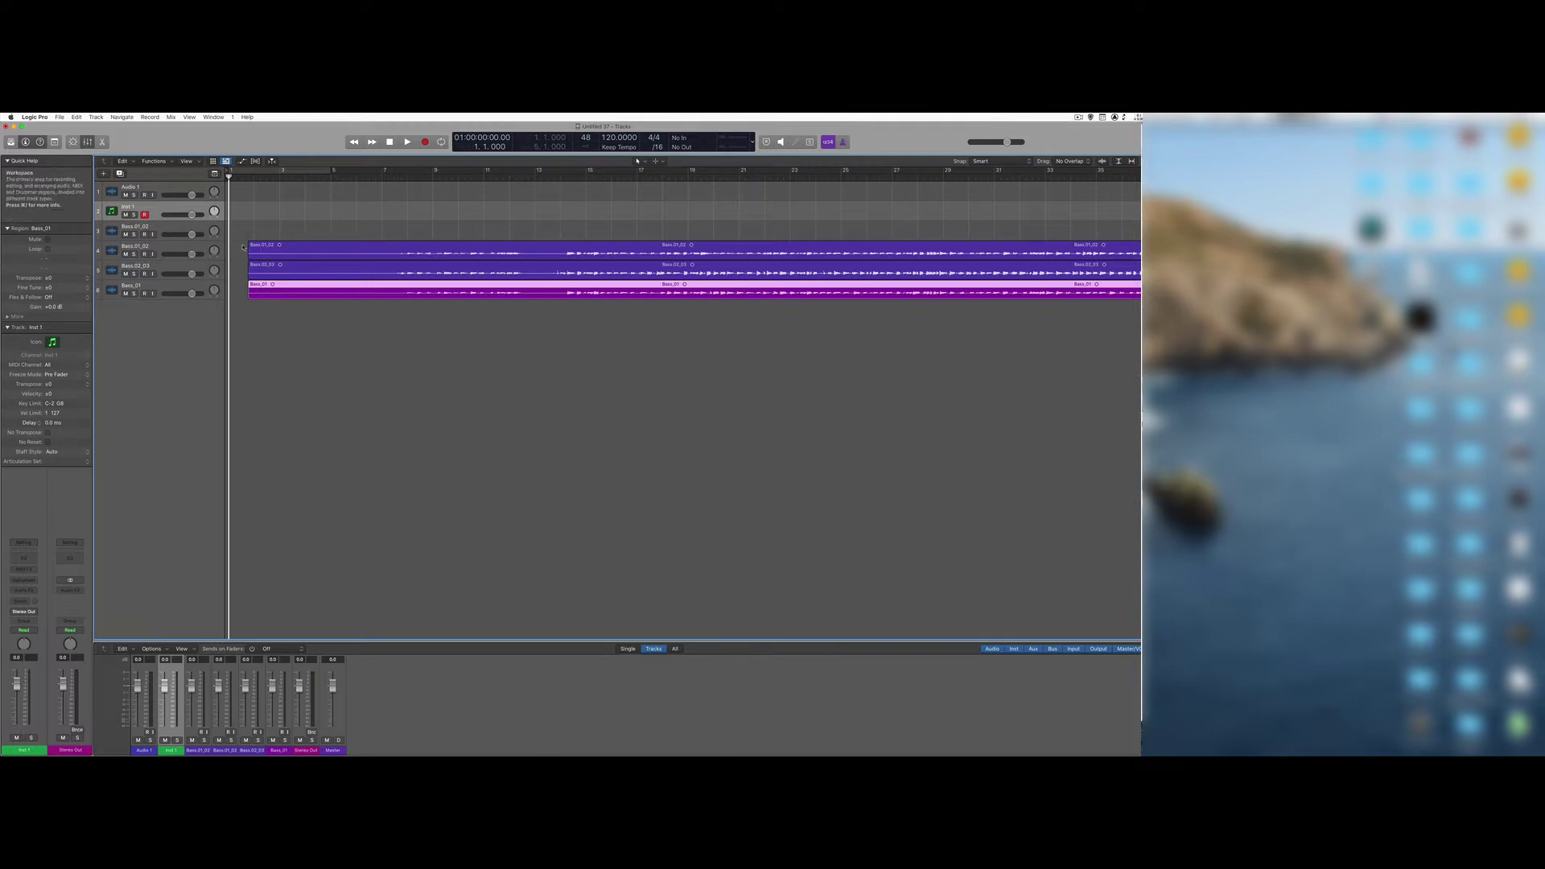
Move all three bass regions to start at bar 1, zoom out, and reselect them together.
{"action": "key", "text": "super+a"}
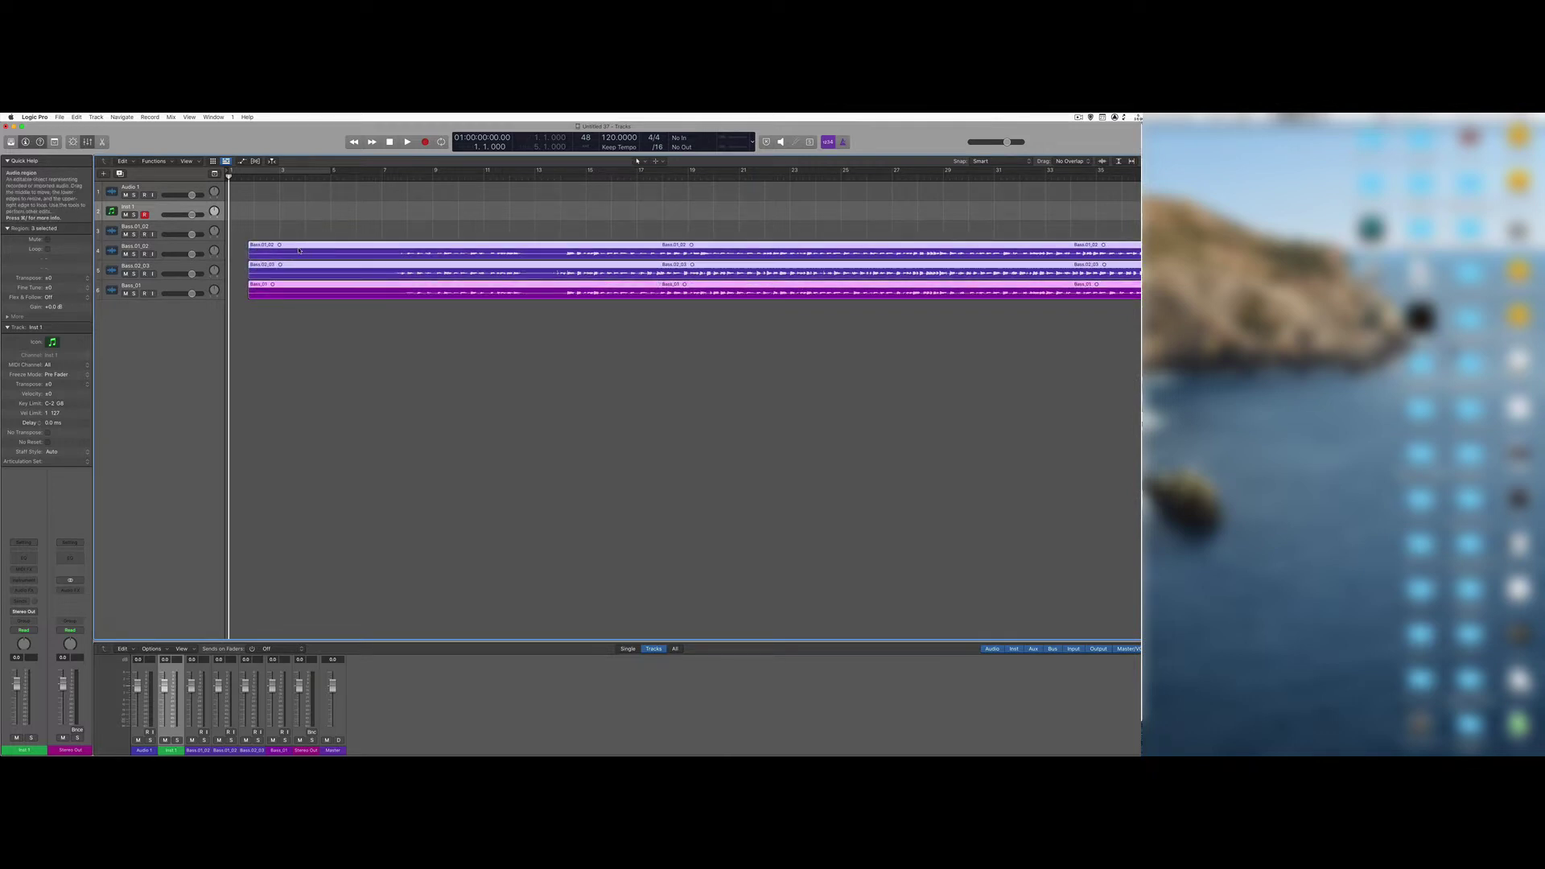
{"action": "left_click_drag", "start_coordinate": [298, 250], "coordinate": [272, 249]}
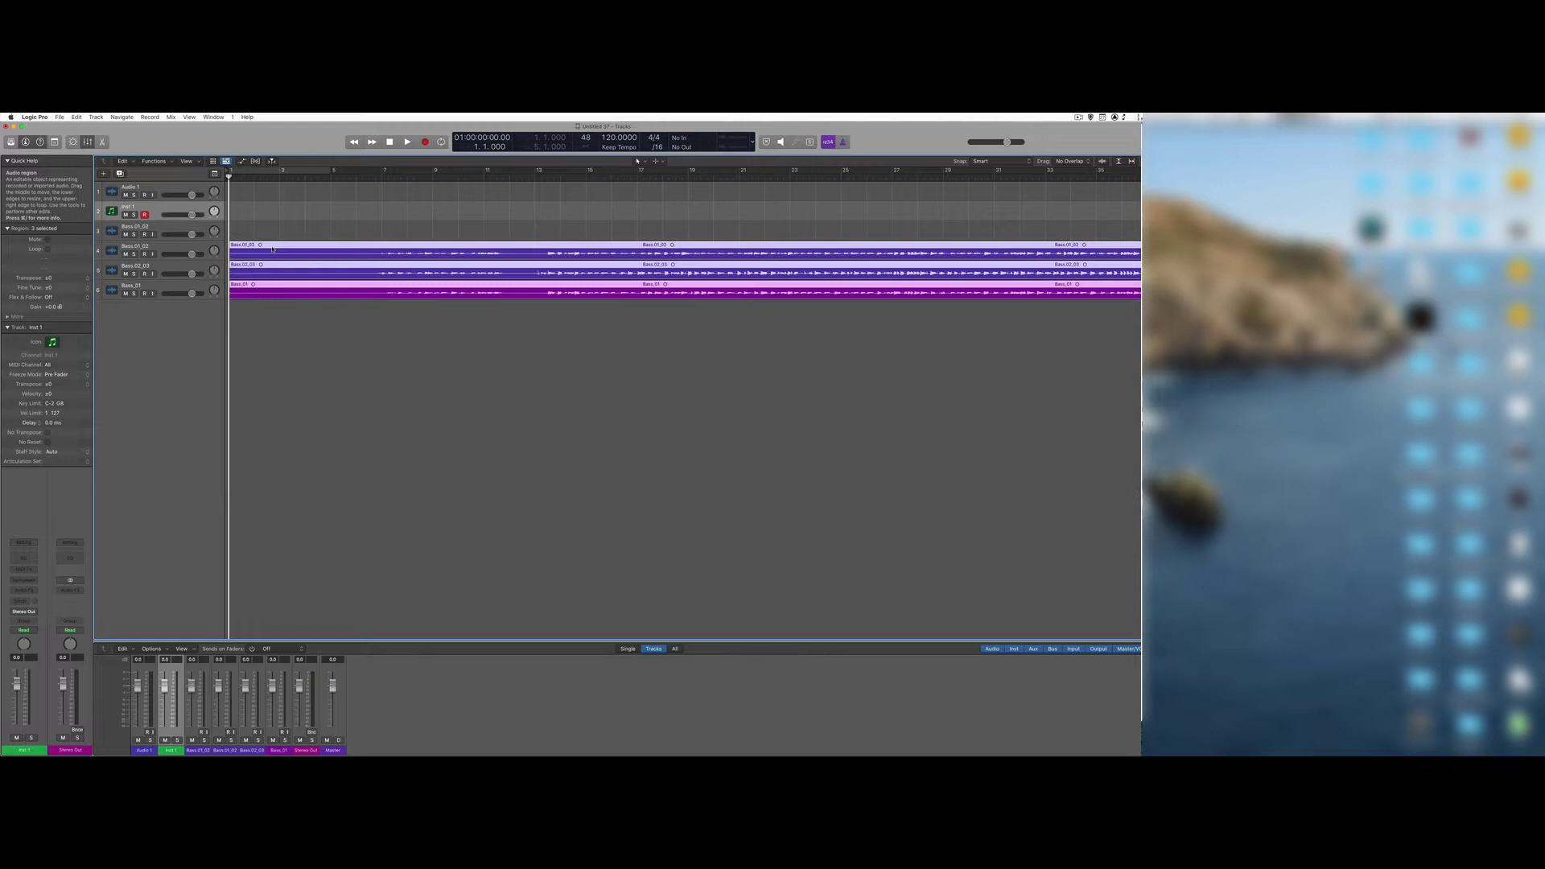
{"action": "key", "text": "super+Left"}
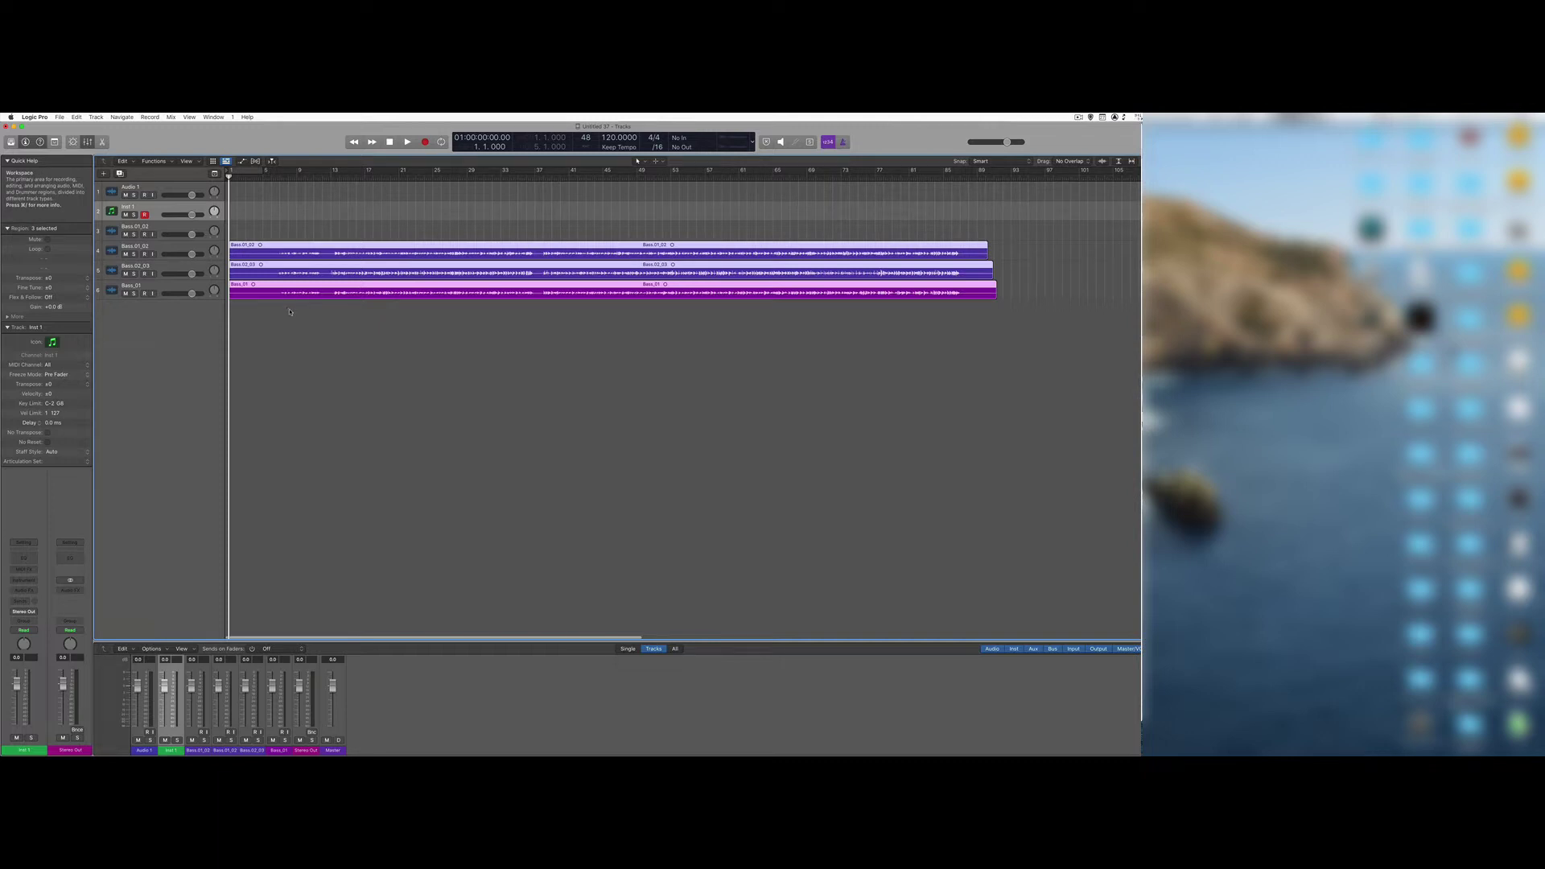
{"action": "left_click", "coordinate": [308, 312]}
{"action": "left_click_drag", "start_coordinate": [973, 319], "coordinate": [278, 244]}
Pack the three selected bass regions into a take folder, then expand and collapse it.
{"action": "right_click", "coordinate": [275, 245]}
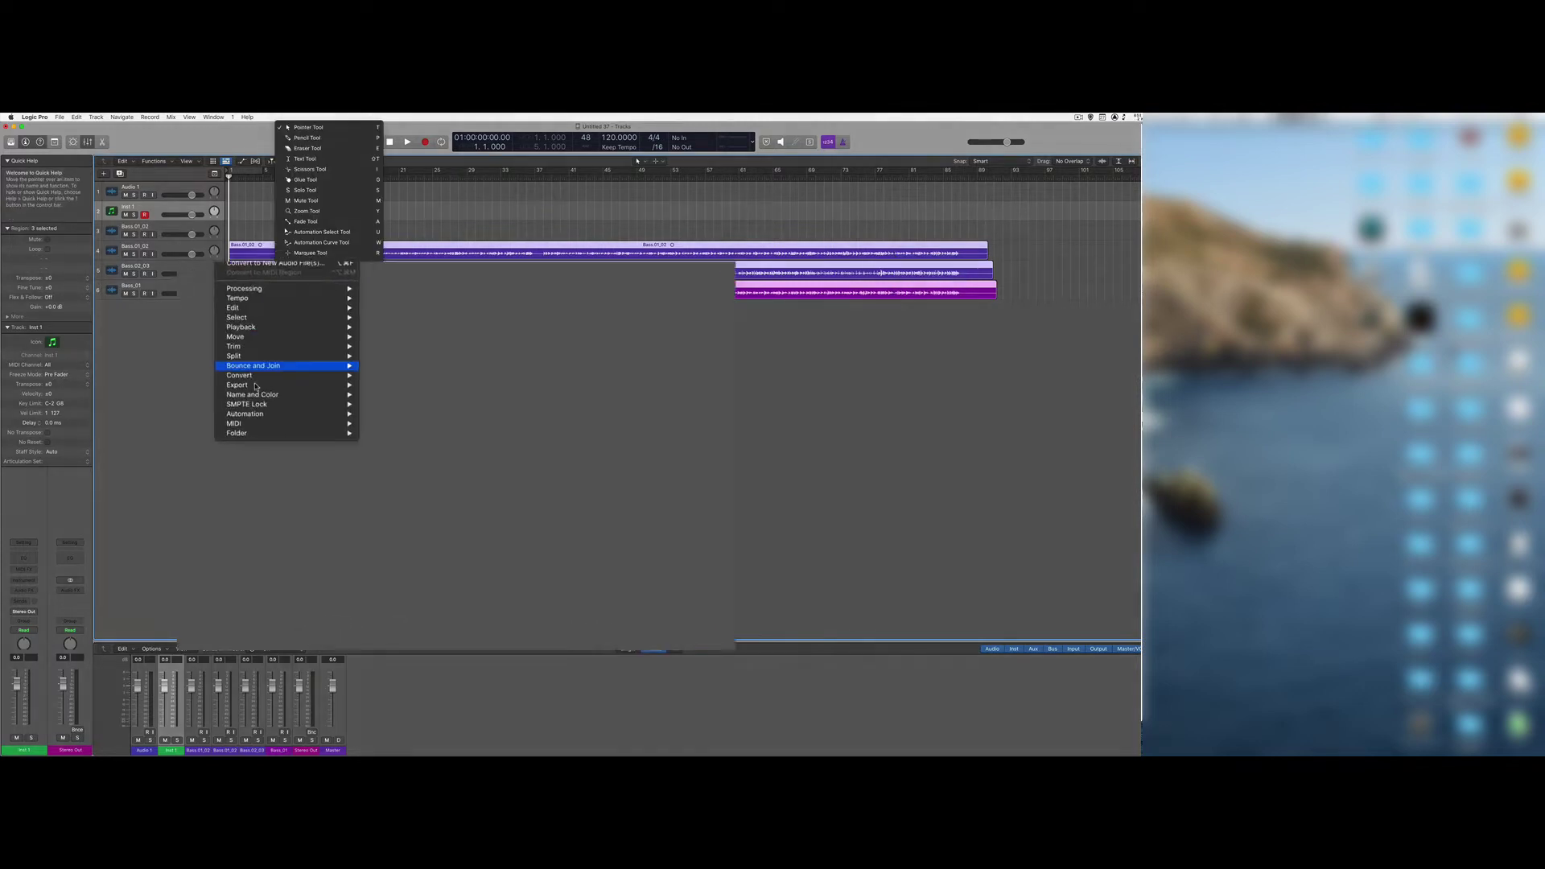
{"action": "mouse_move", "coordinate": [299, 441]}
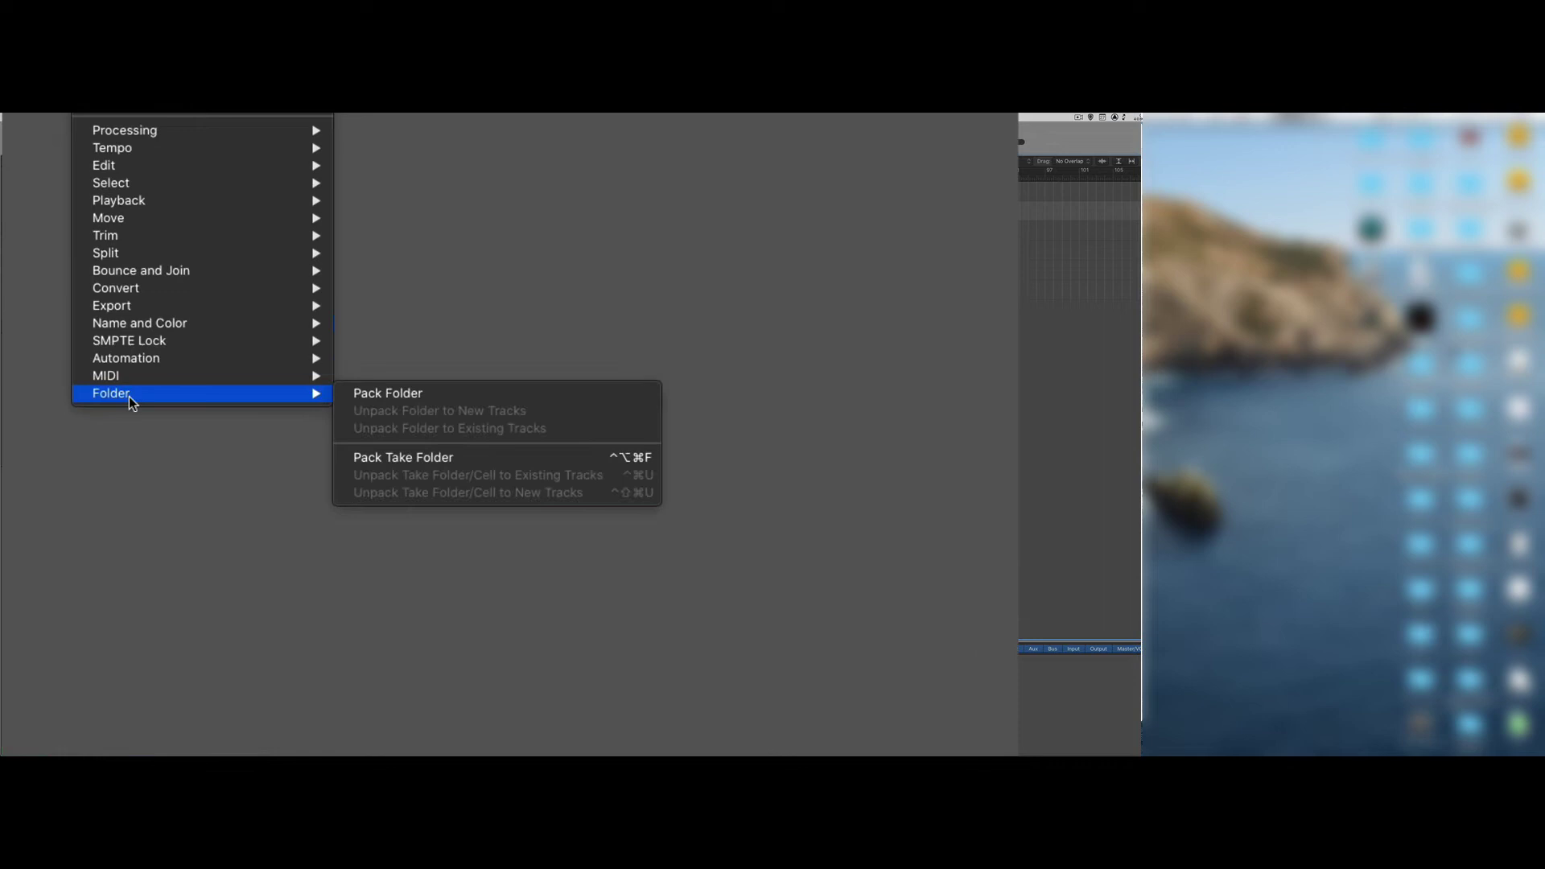
{"action": "left_click", "coordinate": [462, 459]}
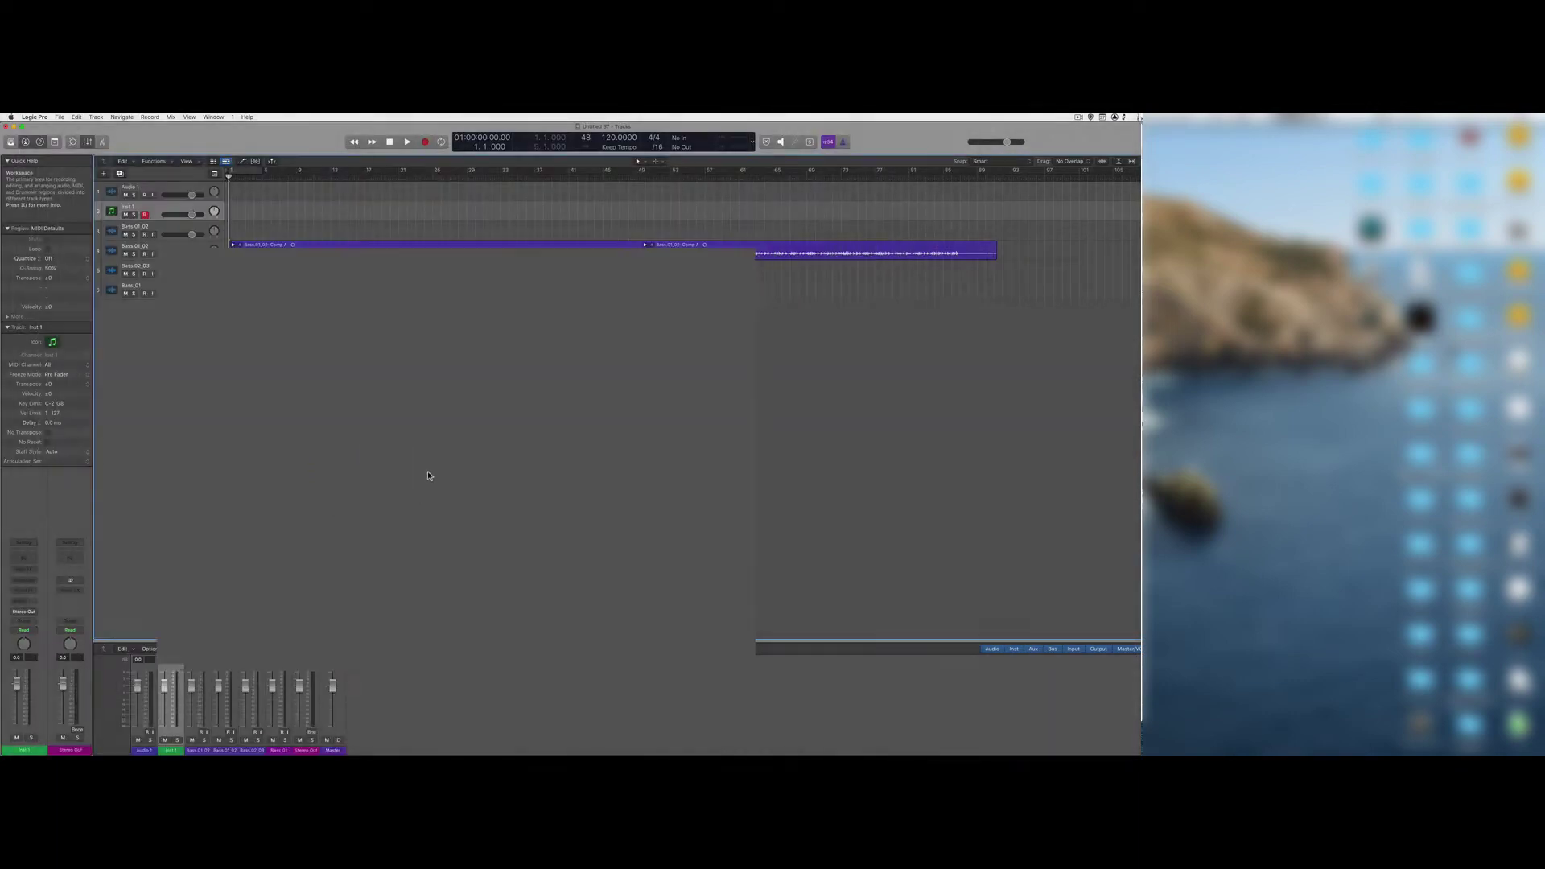
{"action": "left_click", "coordinate": [233, 245]}
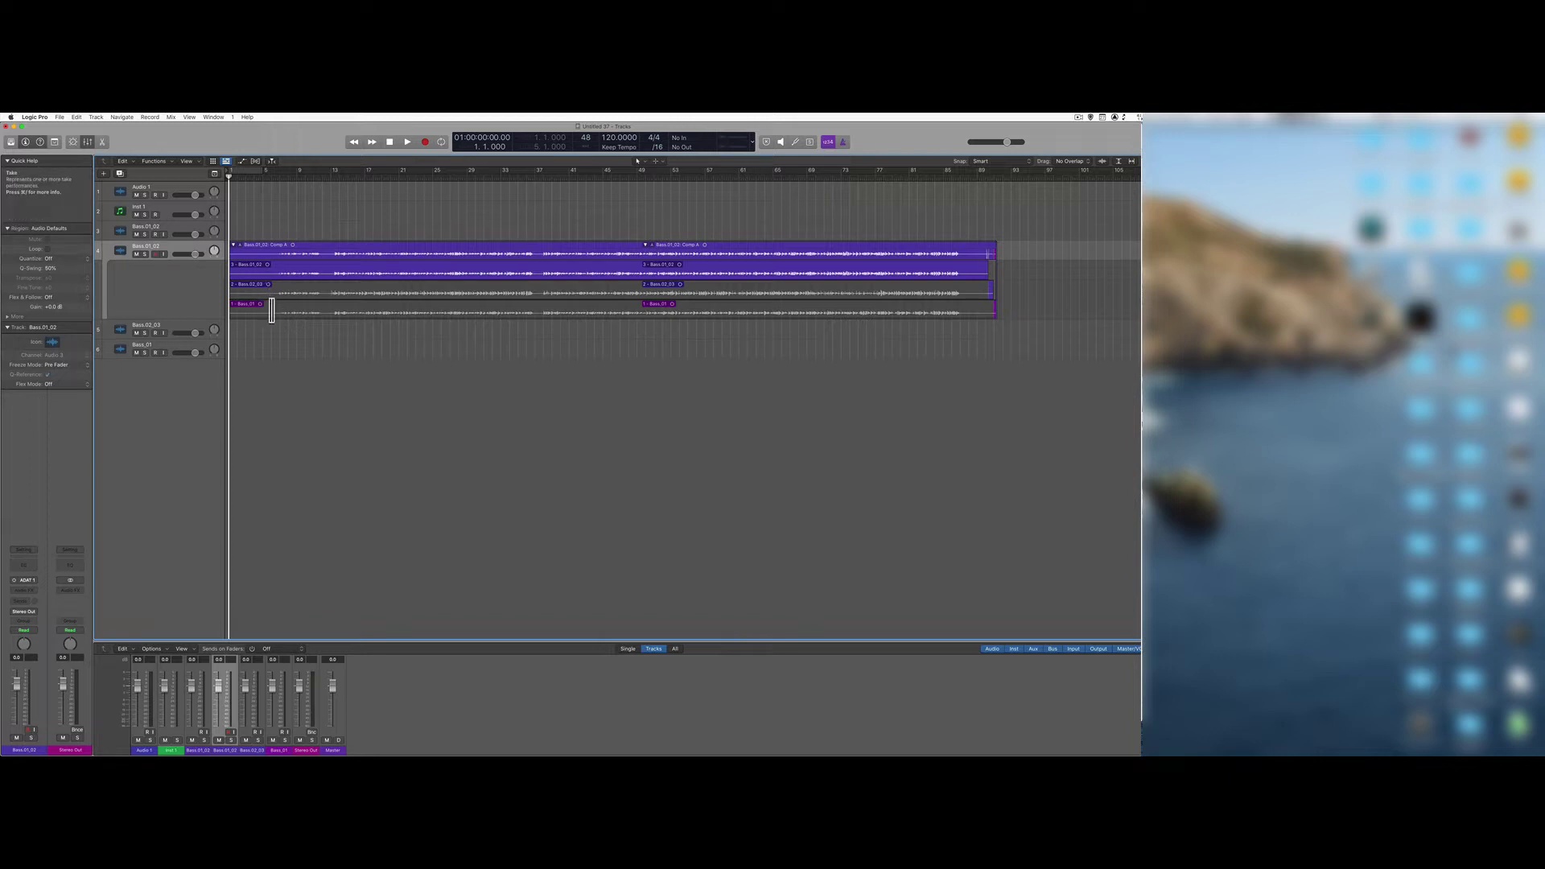
{"action": "left_click", "coordinate": [232, 245]}
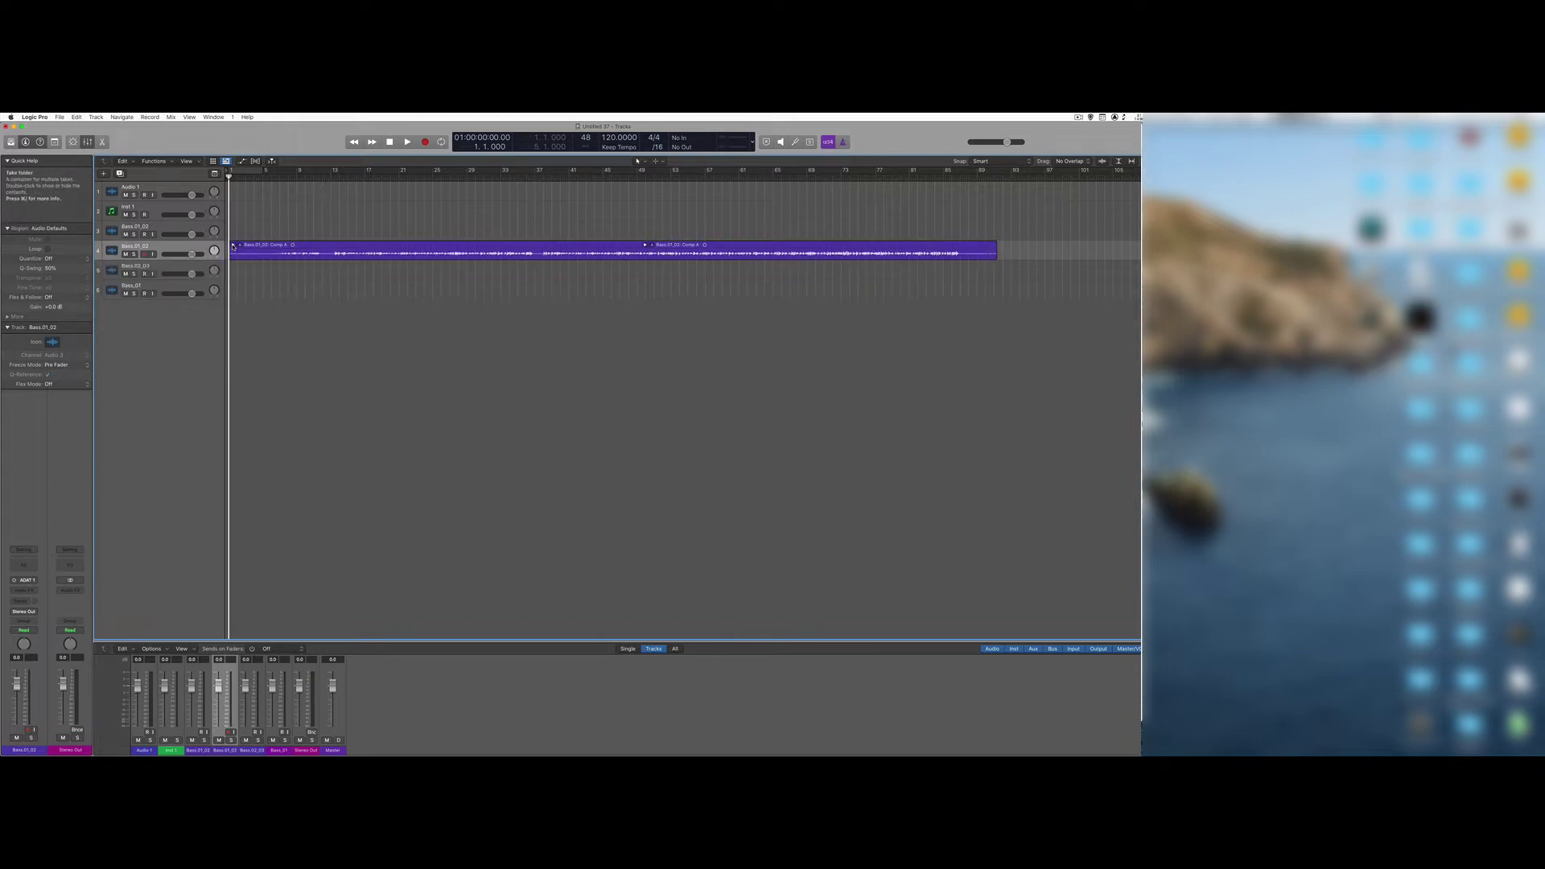
Expand the bass take folder to reveal its three takes.
{"action": "left_click", "coordinate": [232, 245]}
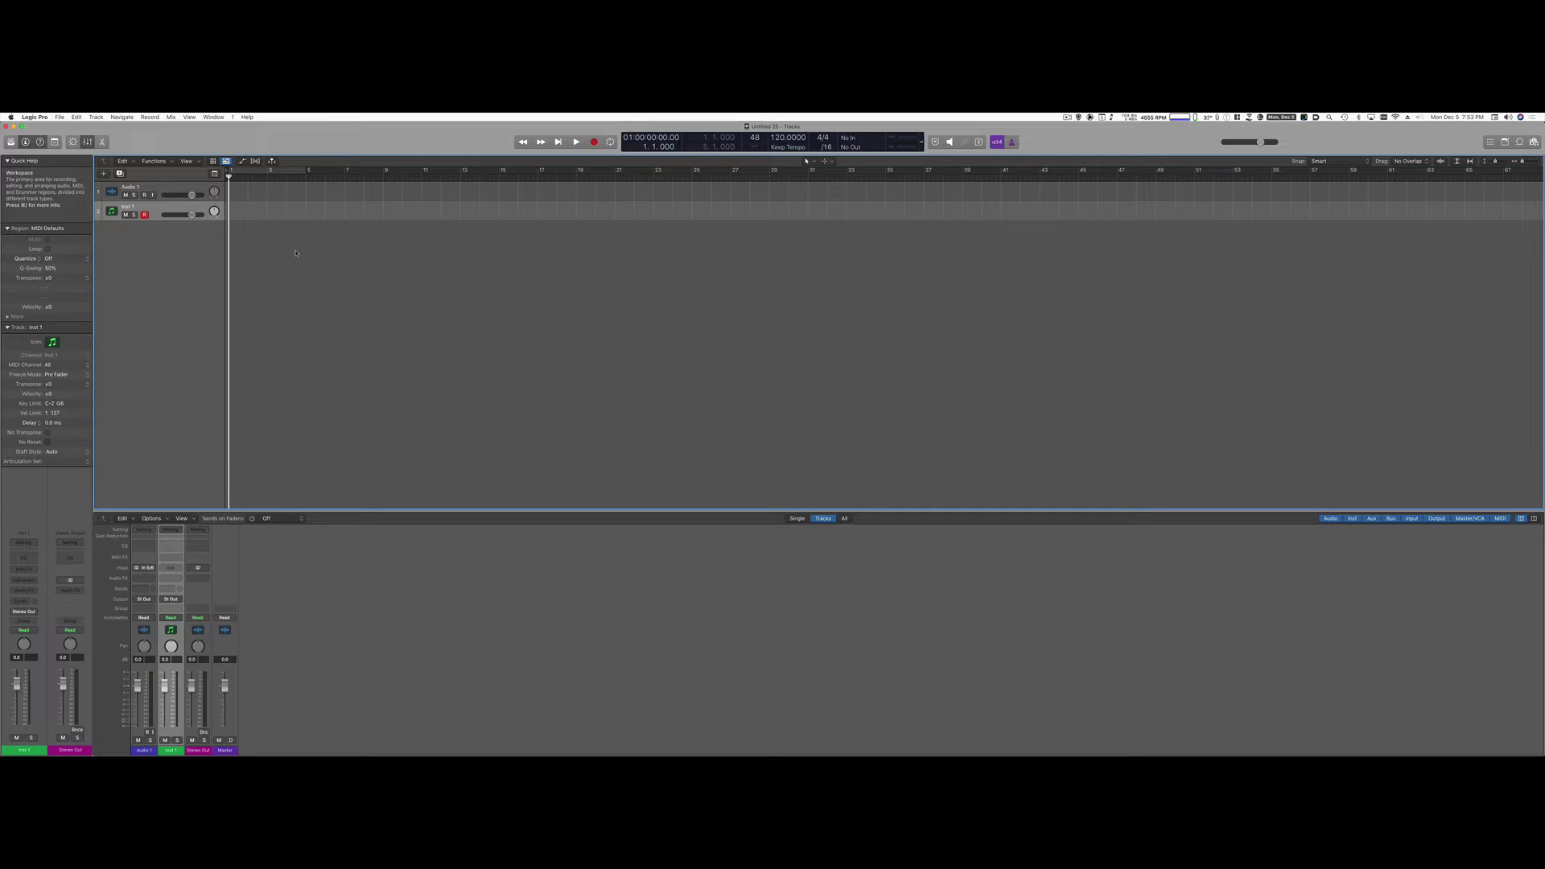
Import all ten Drums T1 WAV files into the project, each on its own new track.
{"action": "key", "text": "super+Tab"}
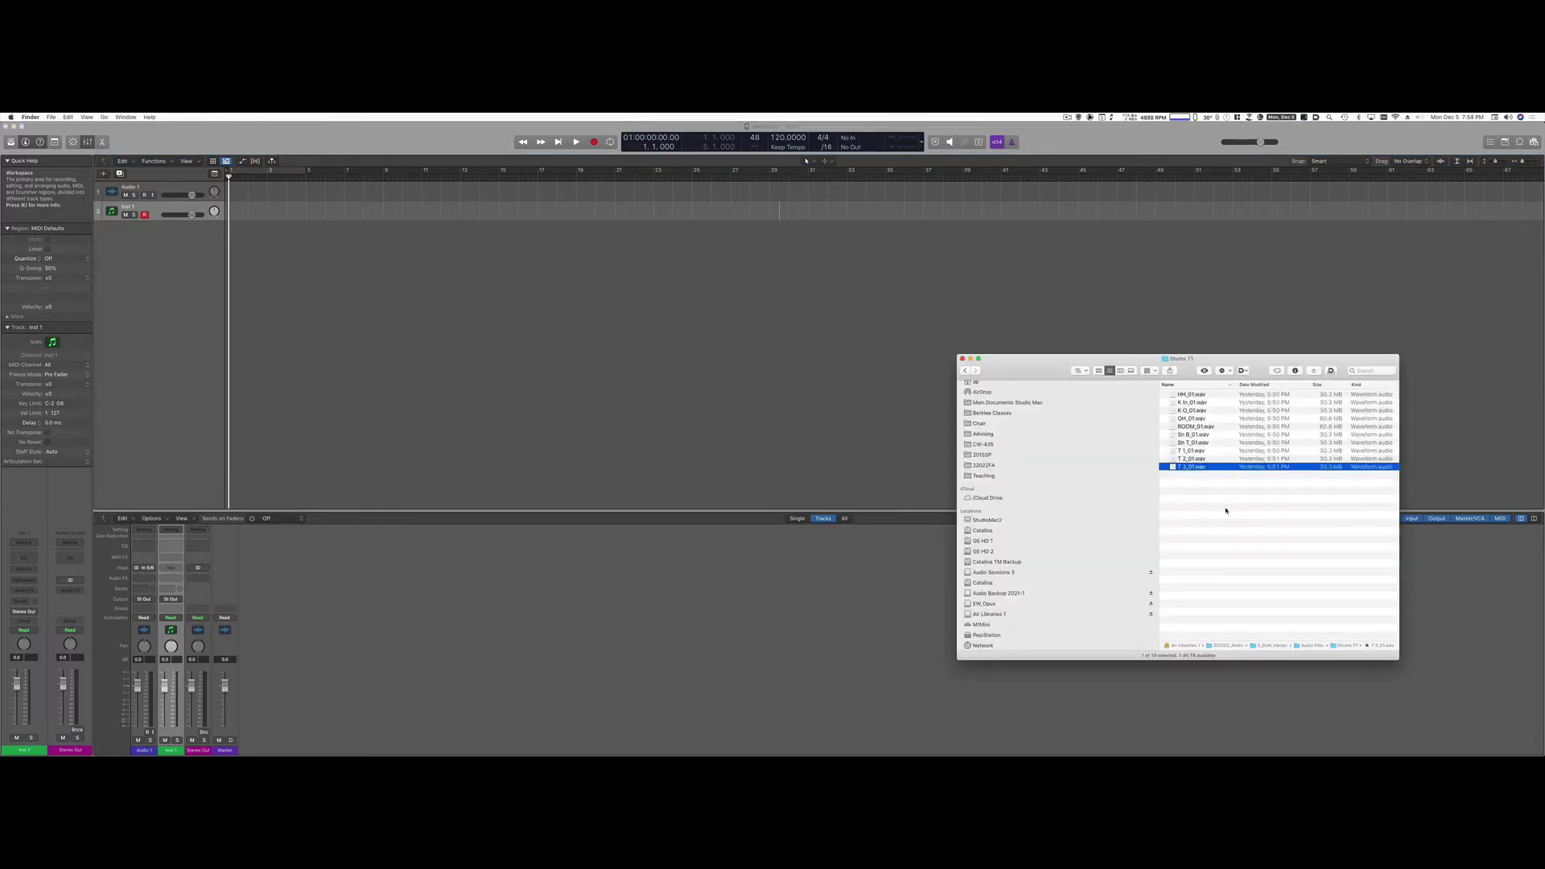
{"action": "left_click", "coordinate": [1211, 509]}
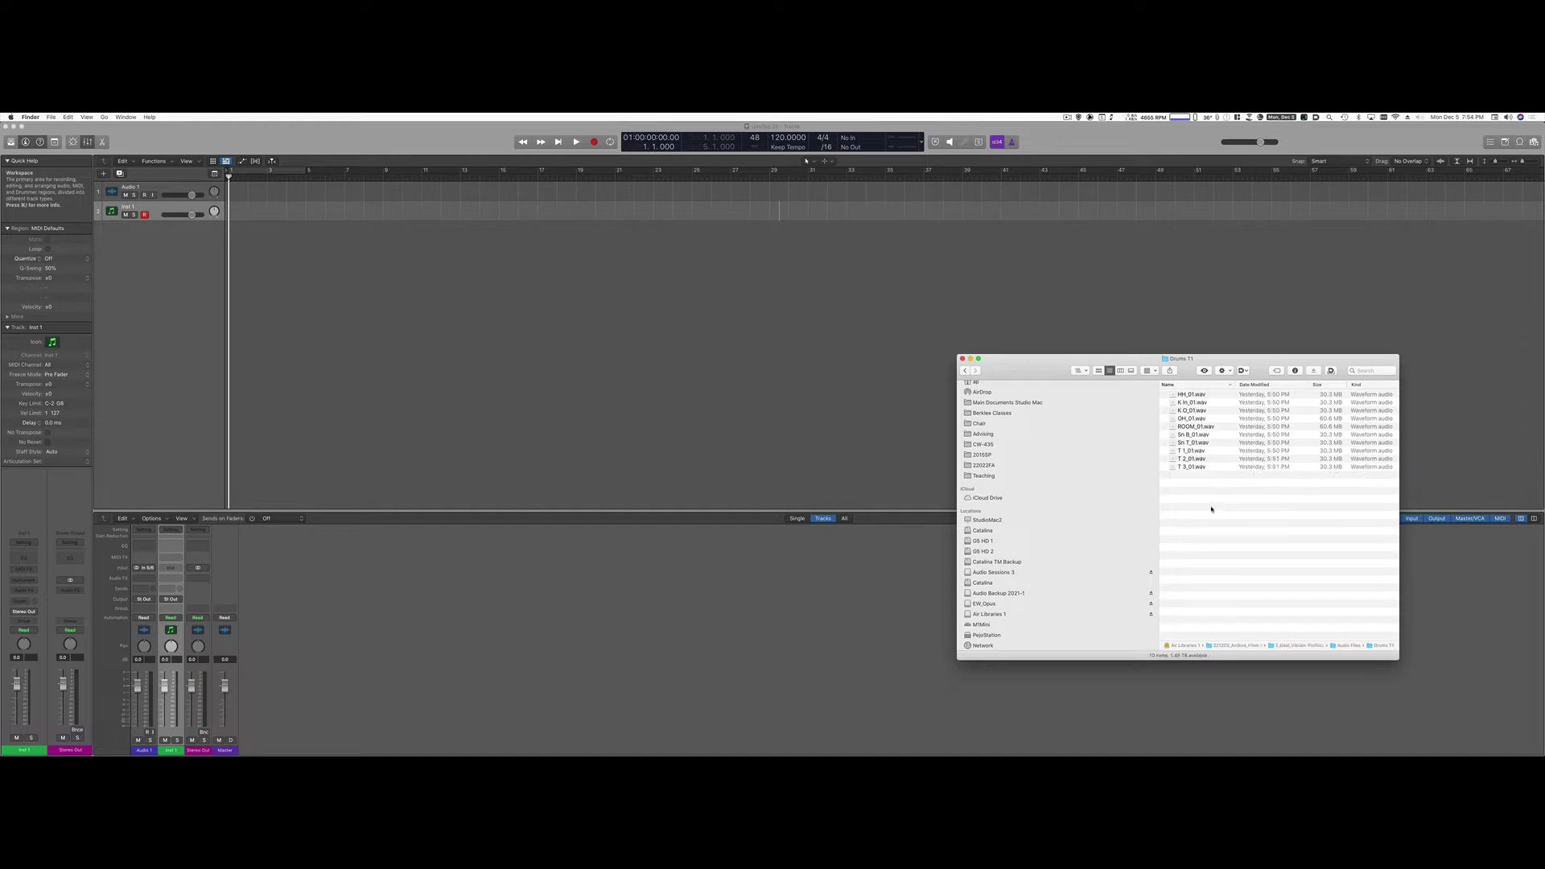
{"action": "key", "text": "super+a"}
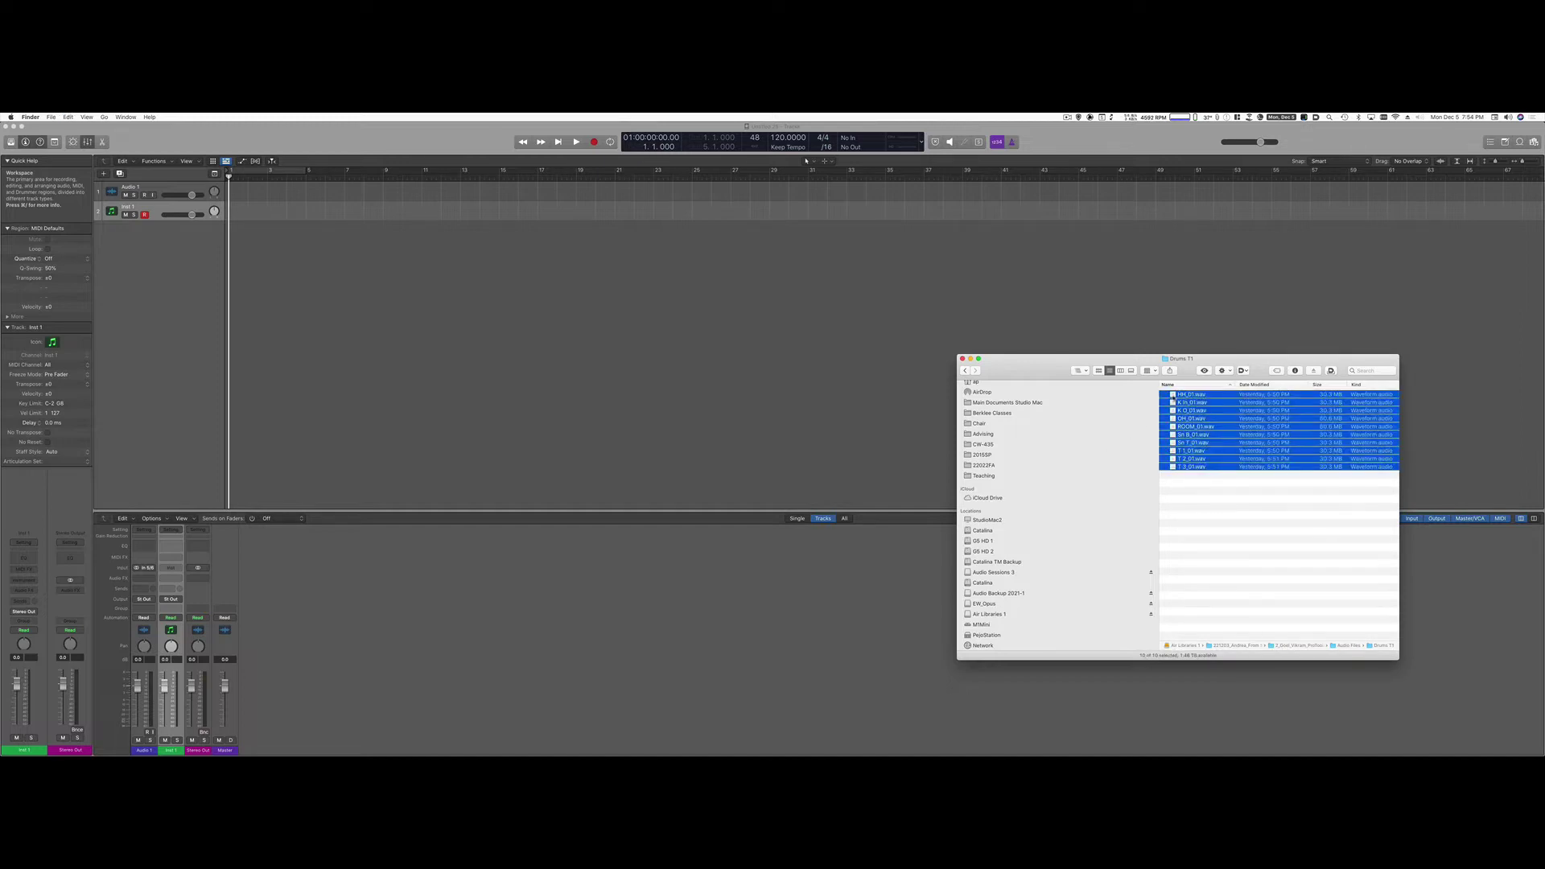
{"action": "left_click_drag", "start_coordinate": [1190, 402], "coordinate": [230, 250]}
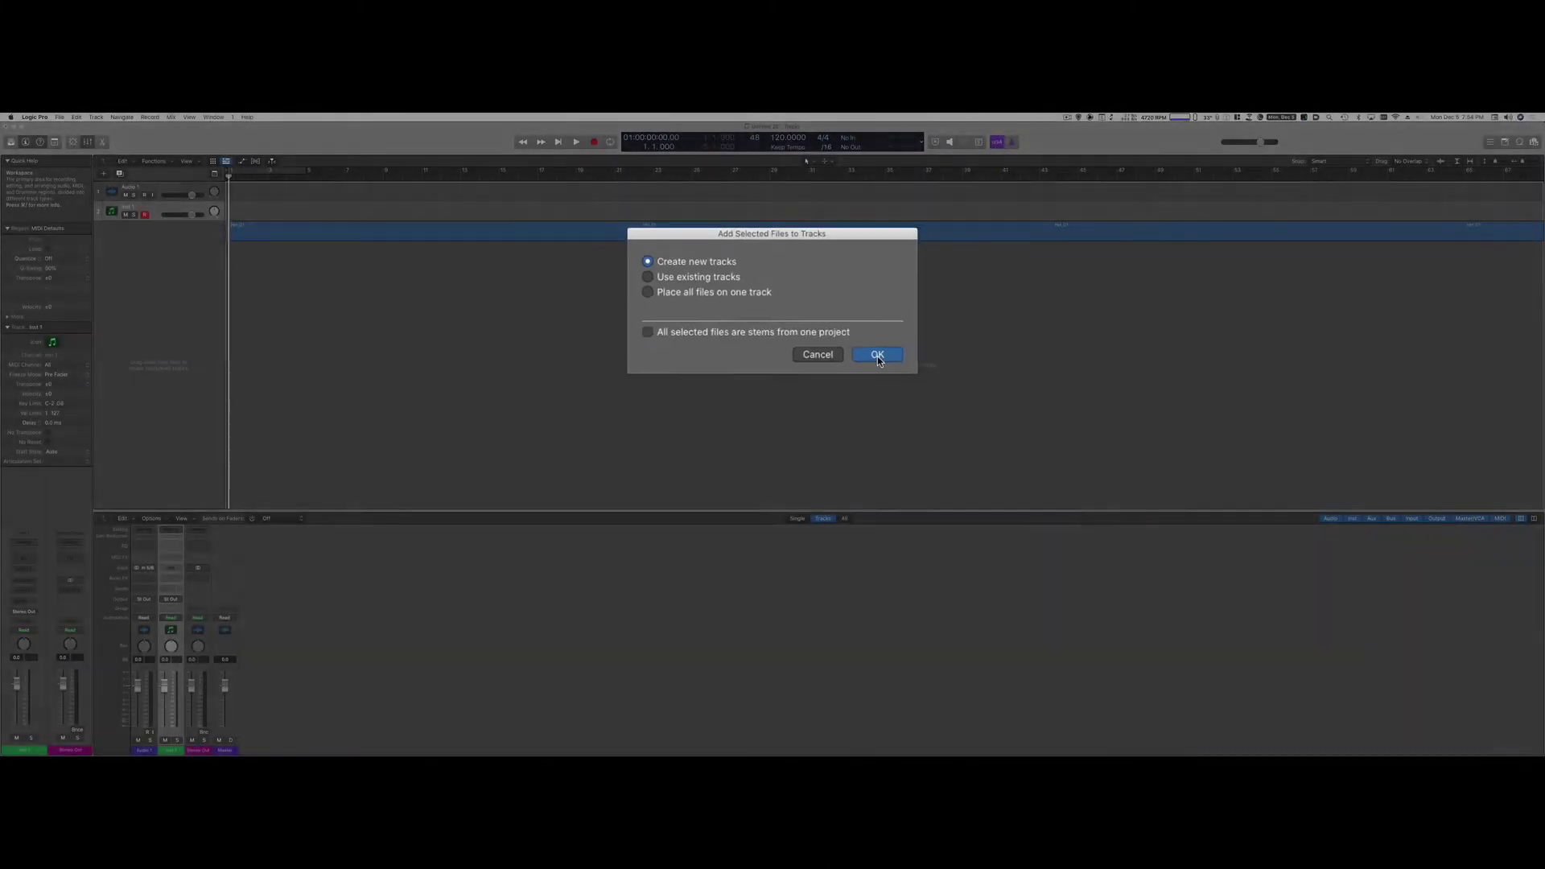
{"action": "left_click", "coordinate": [929, 383]}
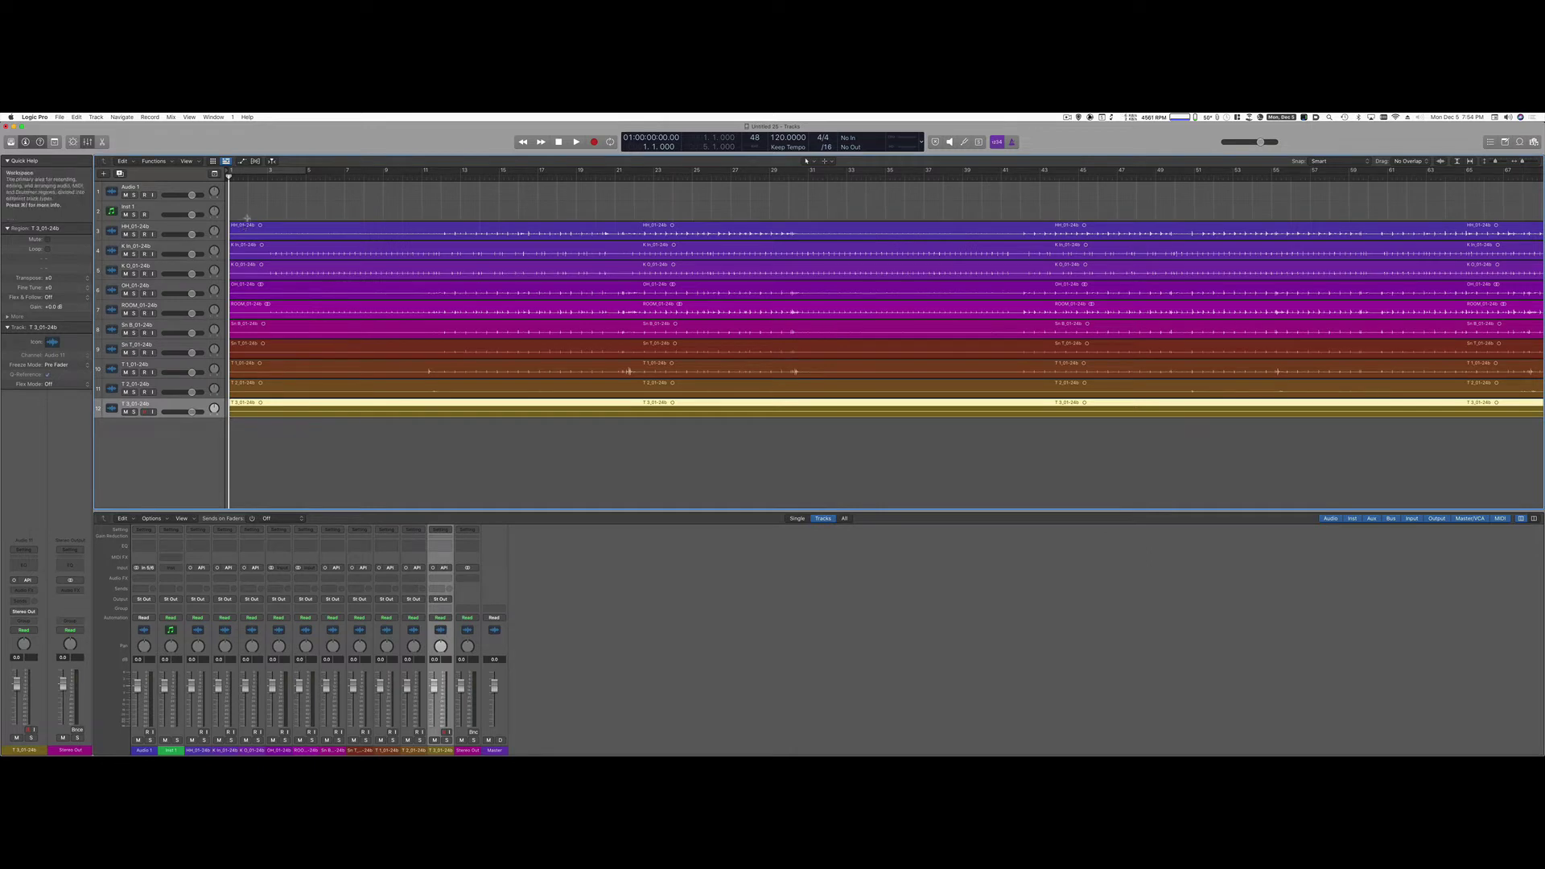
Select the drum tracks HH_01-24b through T 3_01-24b and assign them to a new group named Drums.
{"action": "left_click_drag", "start_coordinate": [258, 209], "coordinate": [281, 414]}
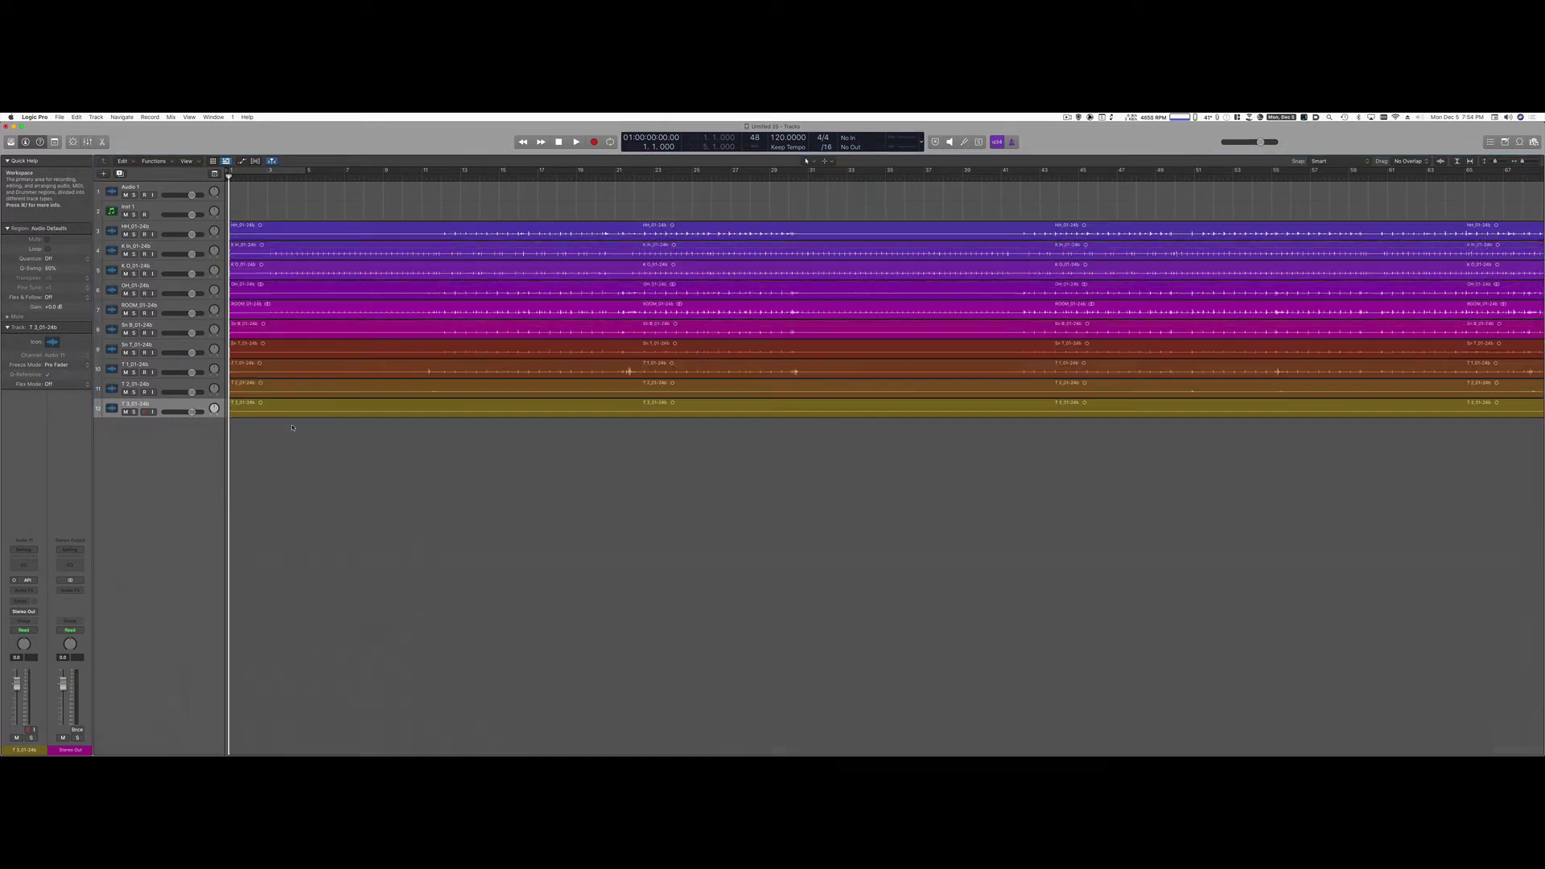
{"action": "left_click", "coordinate": [283, 426]}
{"action": "key", "text": "x"}
{"action": "left_click", "coordinate": [176, 230]}
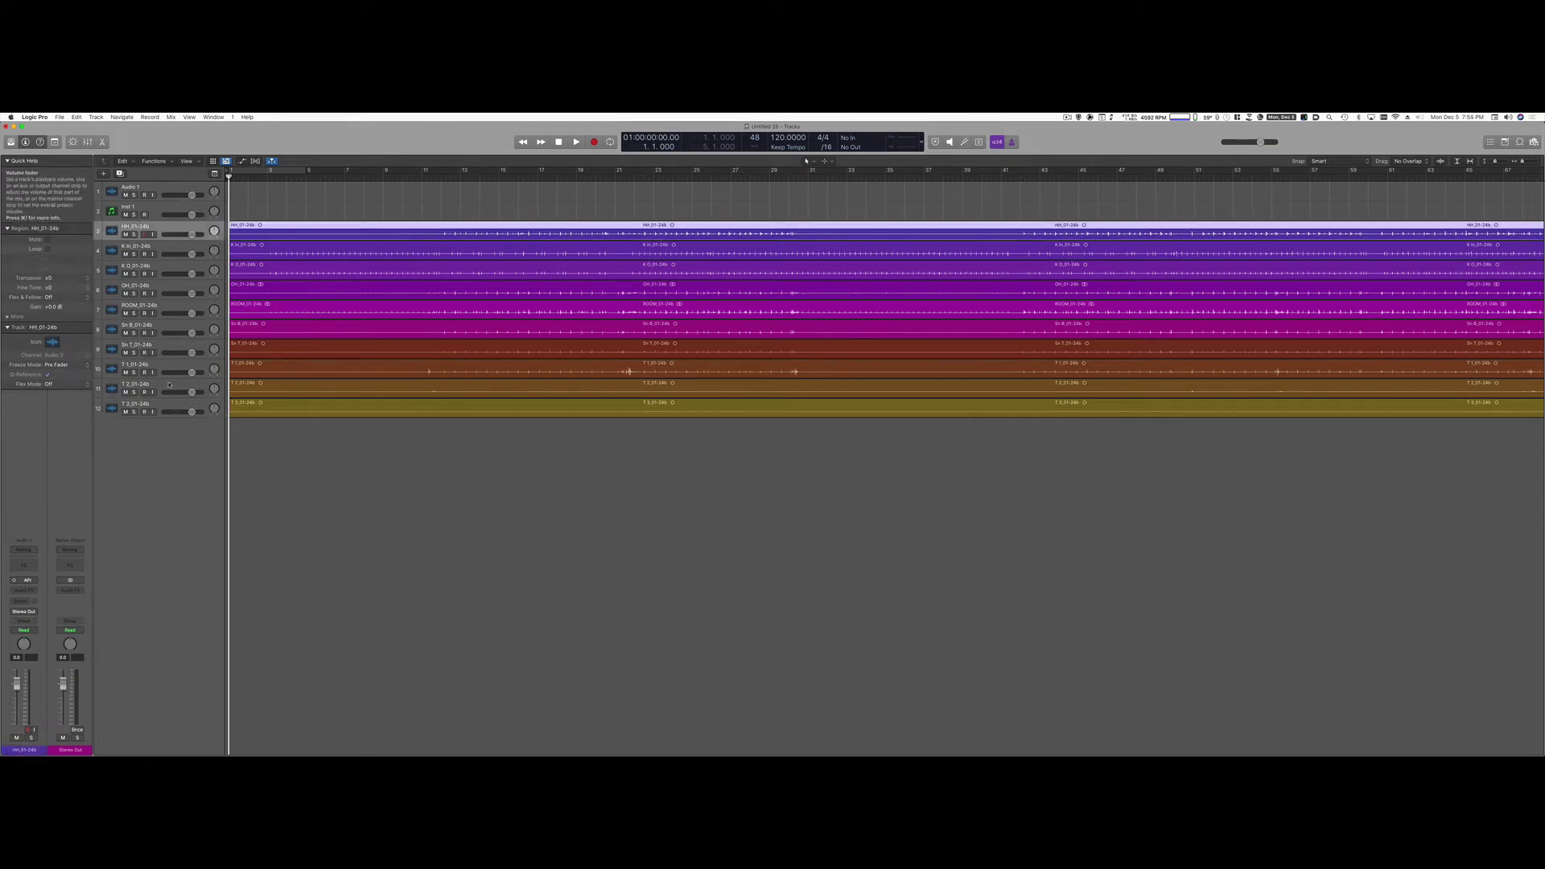
{"action": "left_click", "coordinate": [169, 408], "text": "shift"}
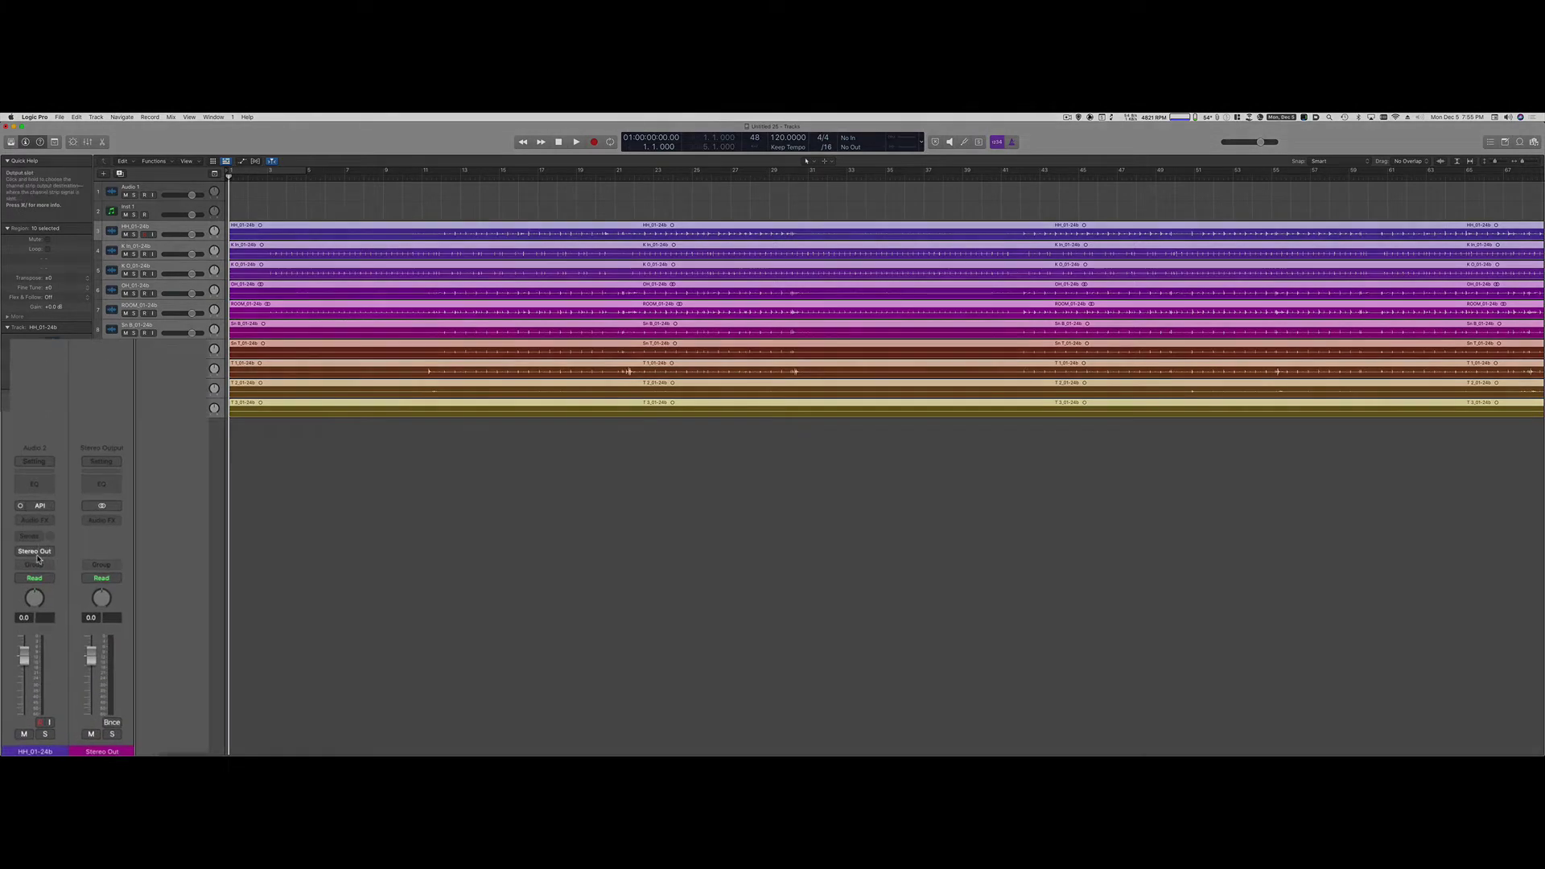
{"action": "left_click", "coordinate": [49, 569]}
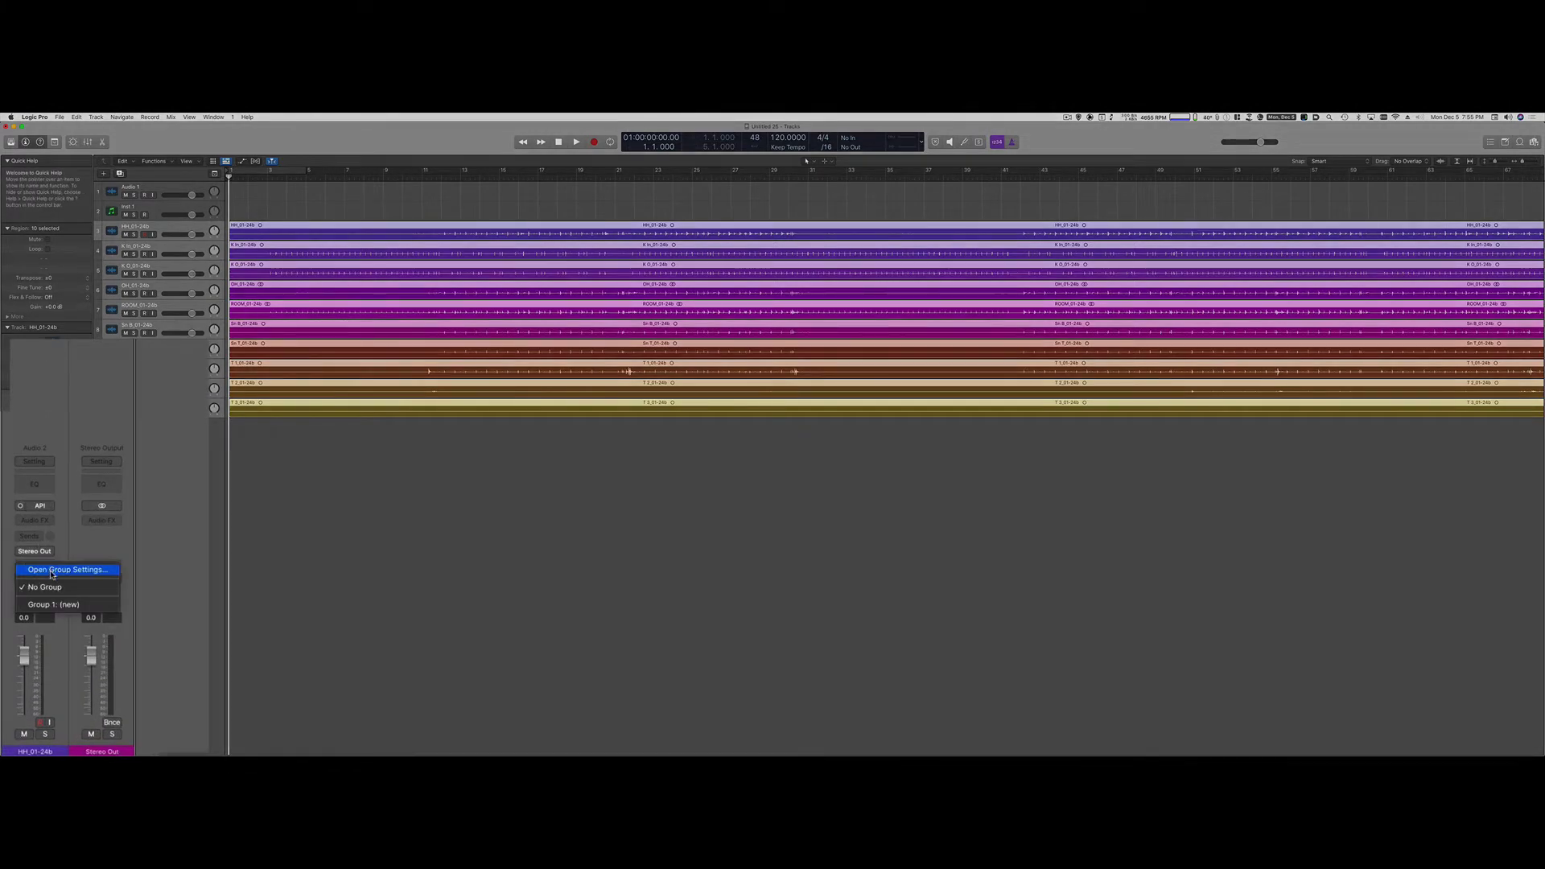
{"action": "left_click", "coordinate": [57, 605]}
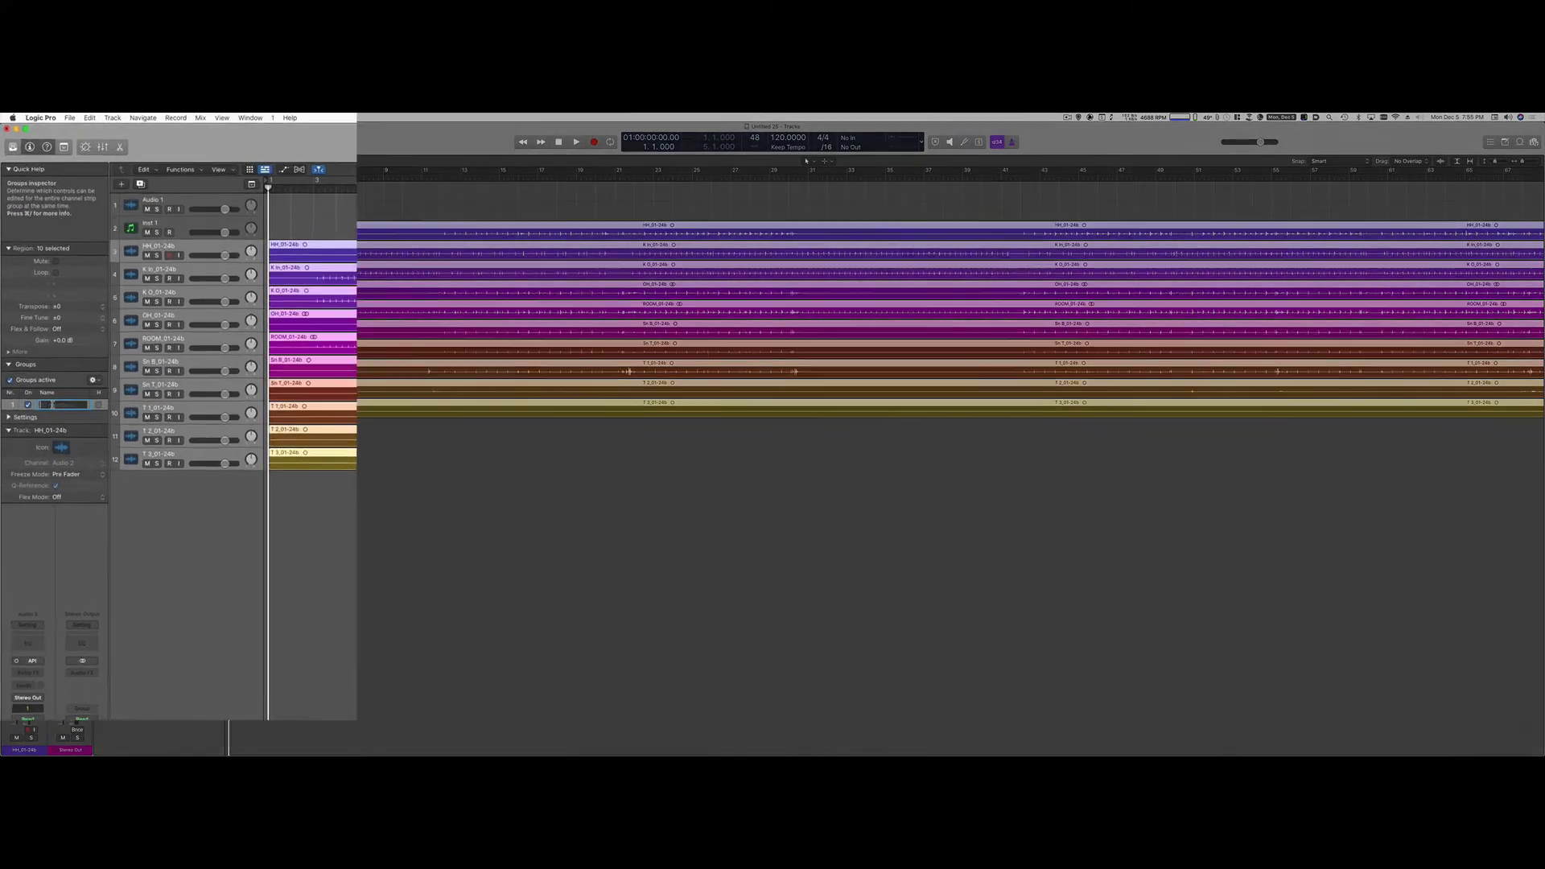
{"action": "type", "text": "Drums"}
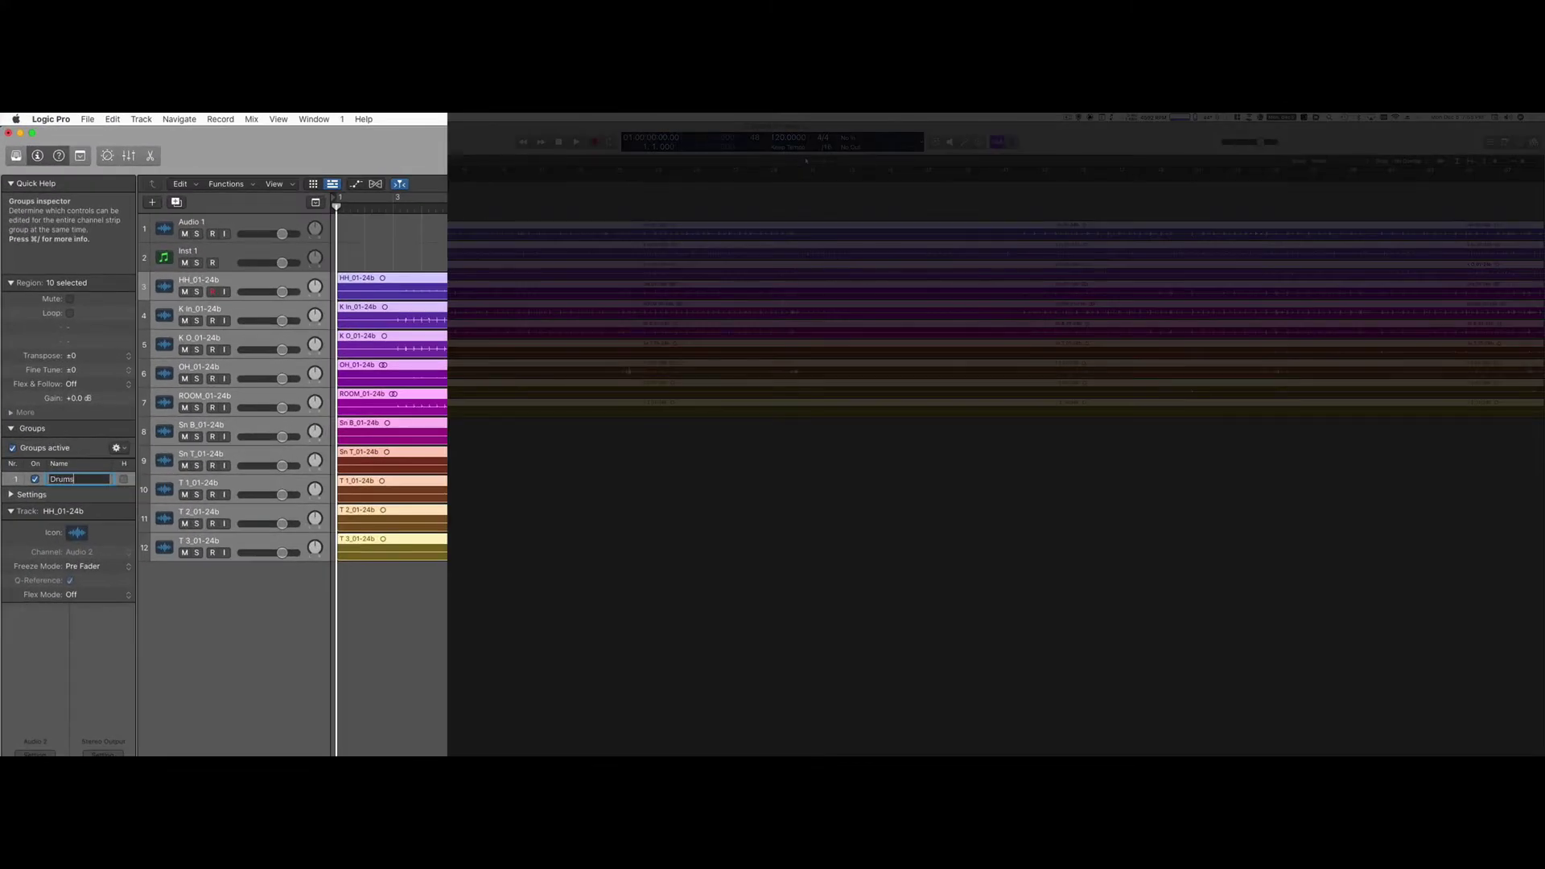
{"action": "key", "text": "Return"}
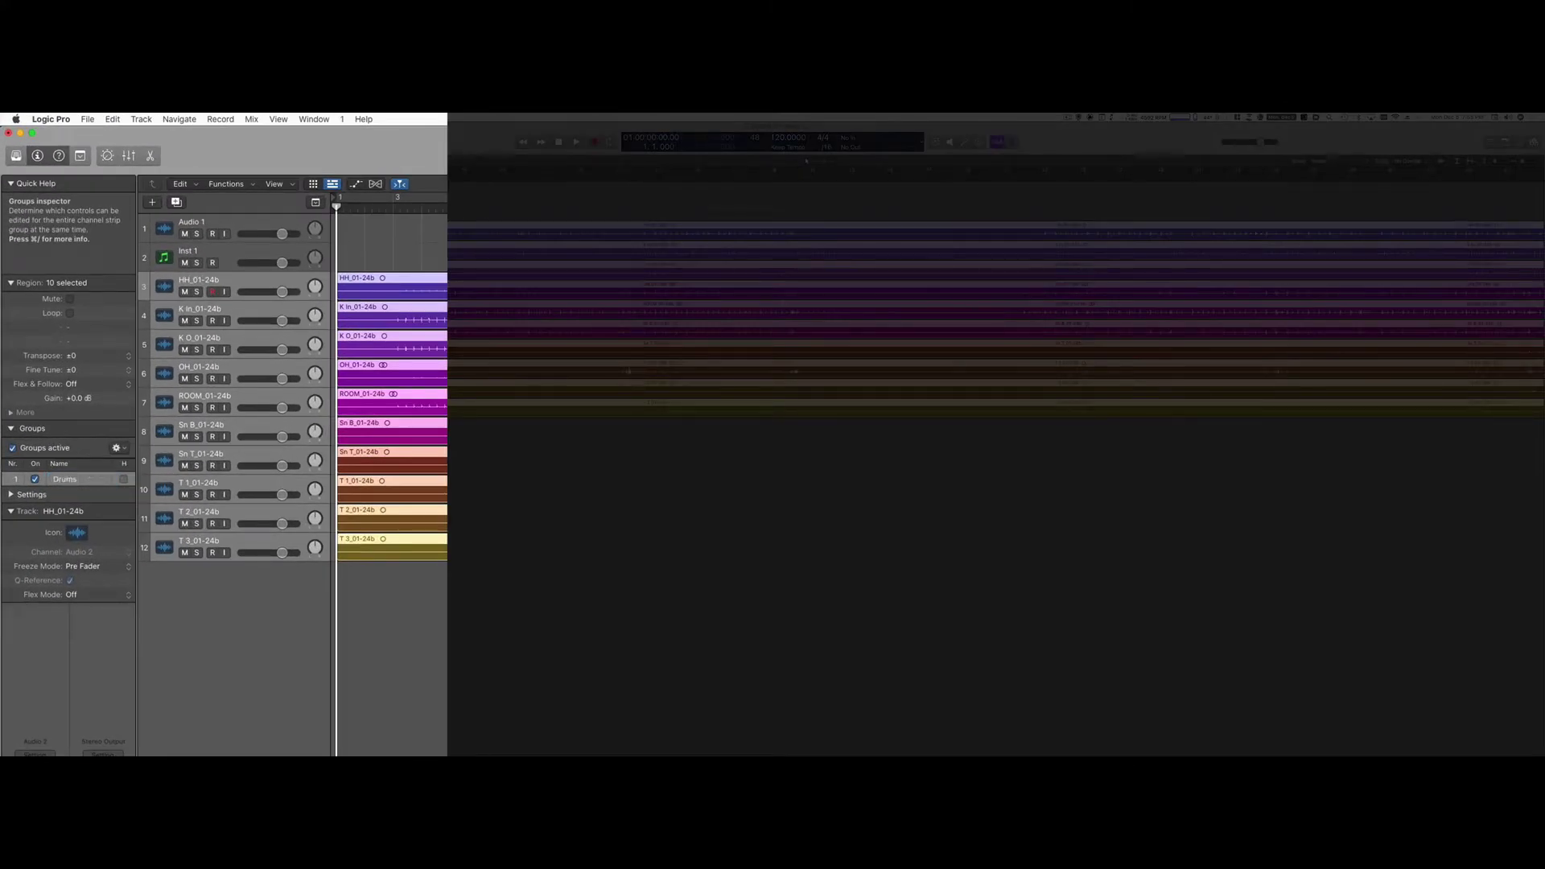
Turn on Editing (Selection) in the Drums group settings, then deselect regions and zoom out.
{"action": "left_click", "coordinate": [12, 494]}
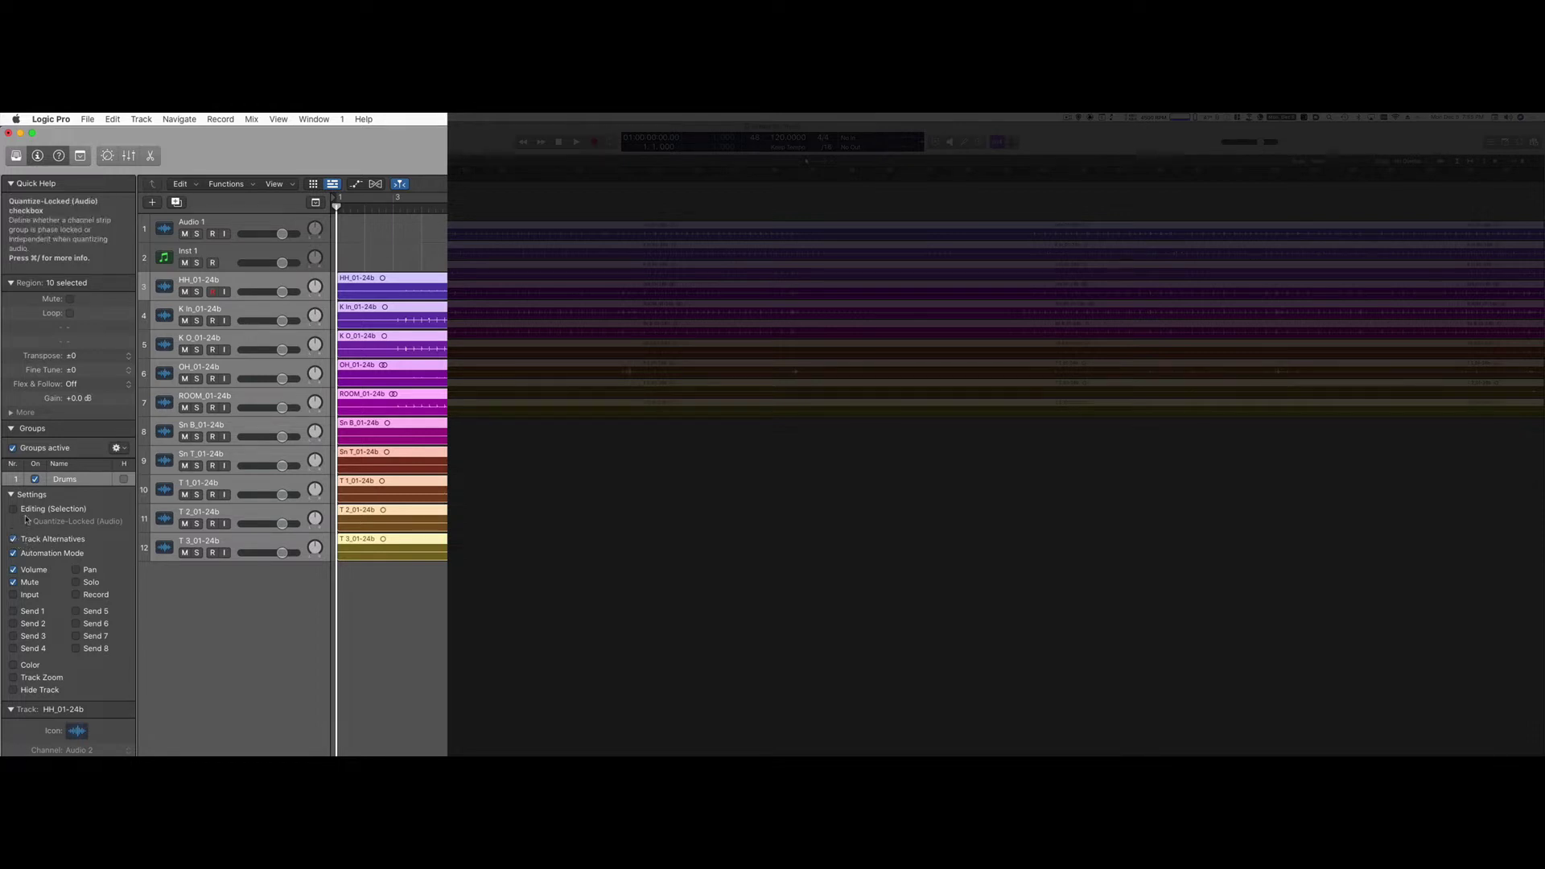
{"action": "left_click", "coordinate": [13, 508]}
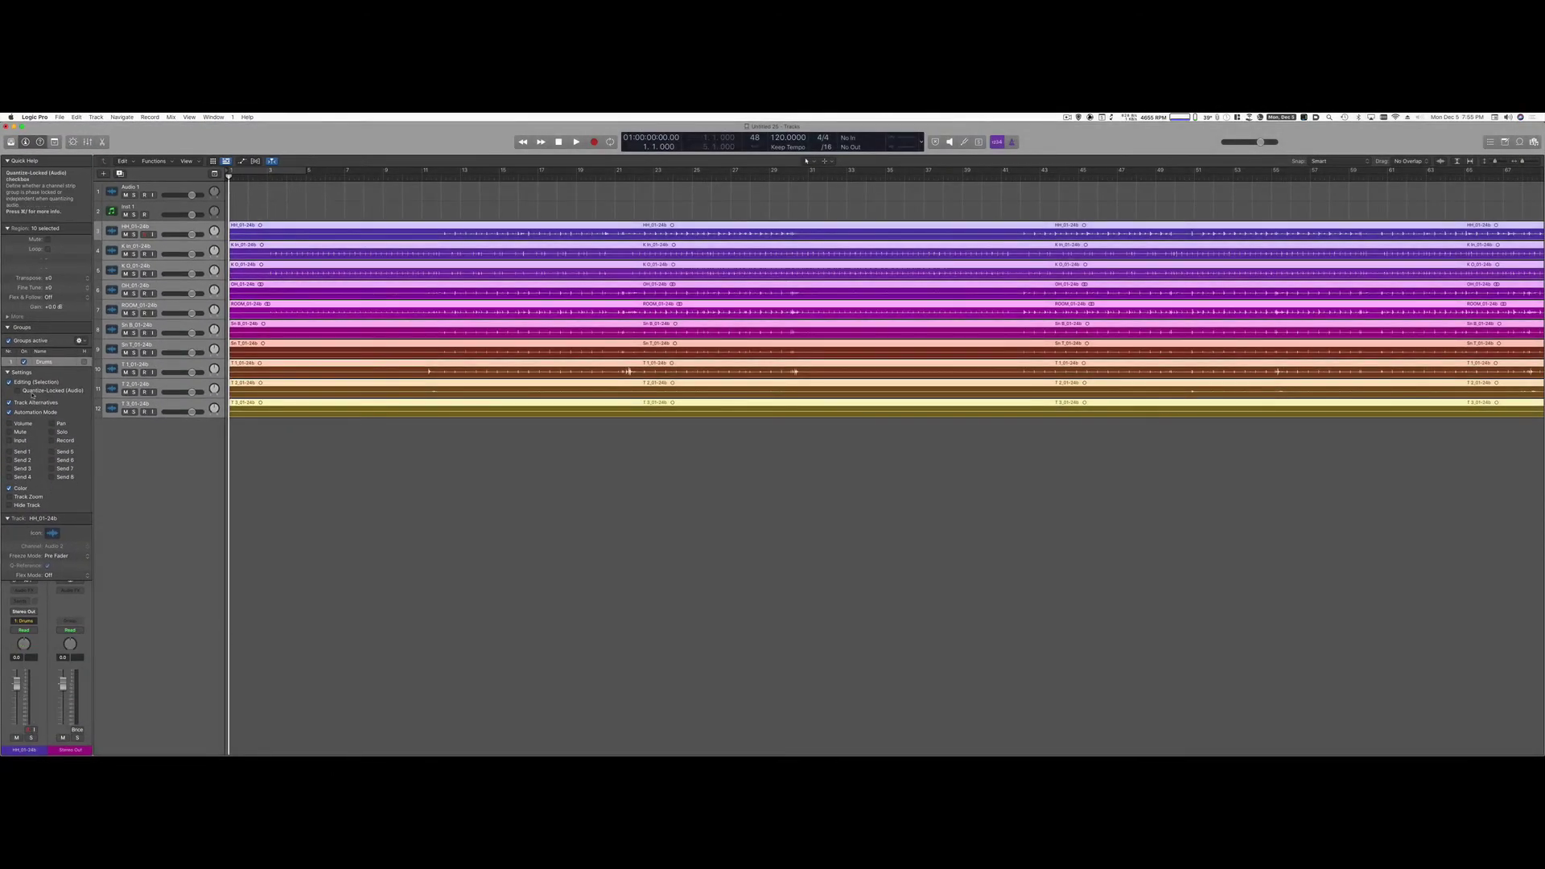
{"action": "left_click", "coordinate": [285, 449]}
{"action": "key", "text": "super+Left"}
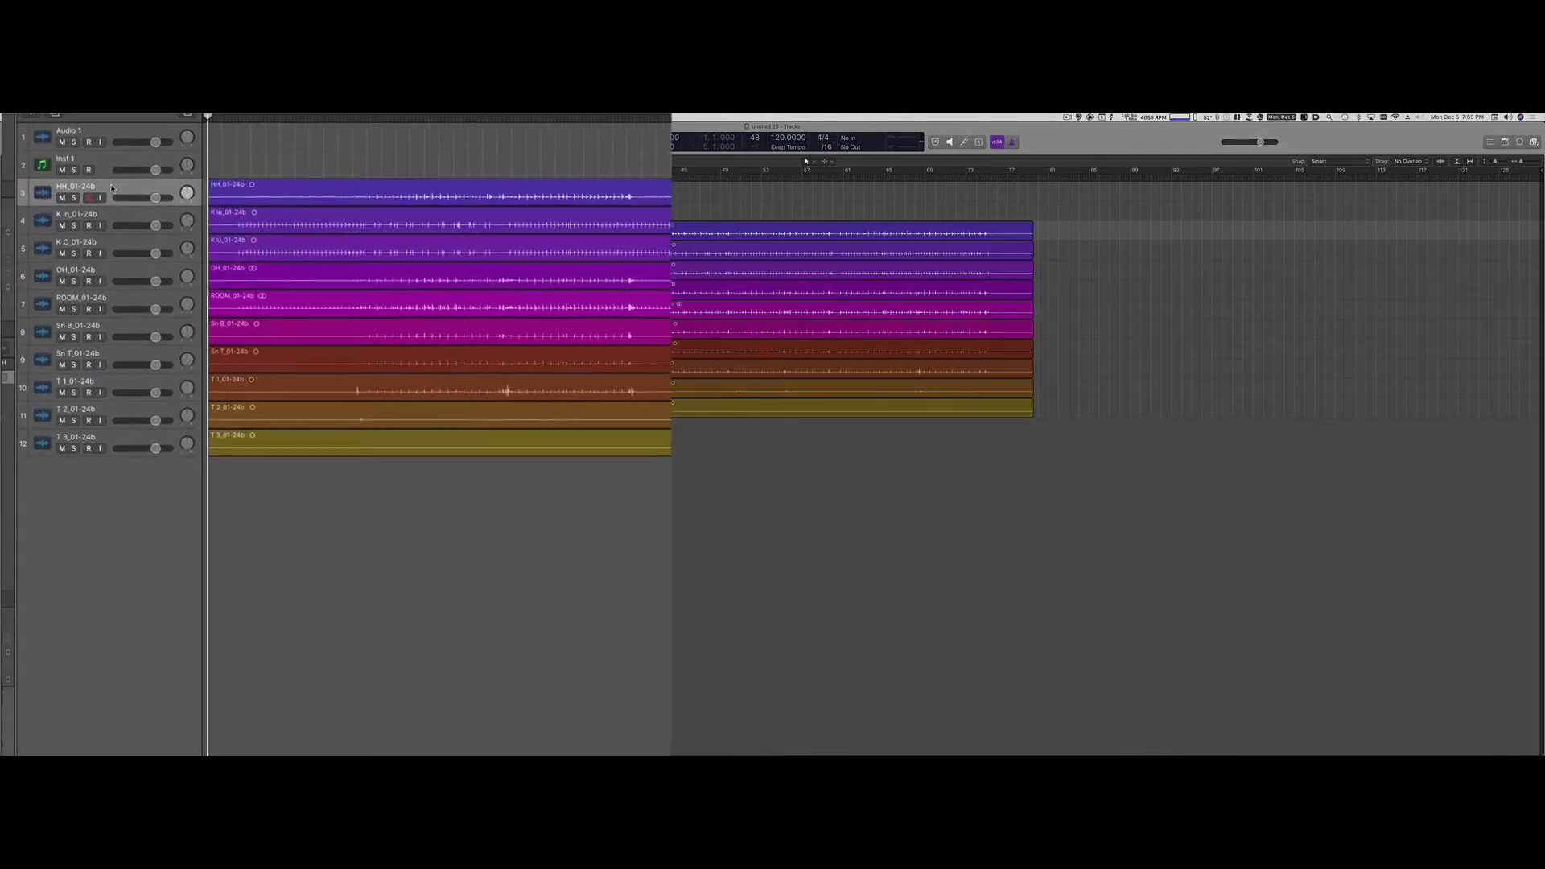
Turn on Track Alternatives in the track header components so it shows beside every track name.
{"action": "right_click", "coordinate": [112, 188]}
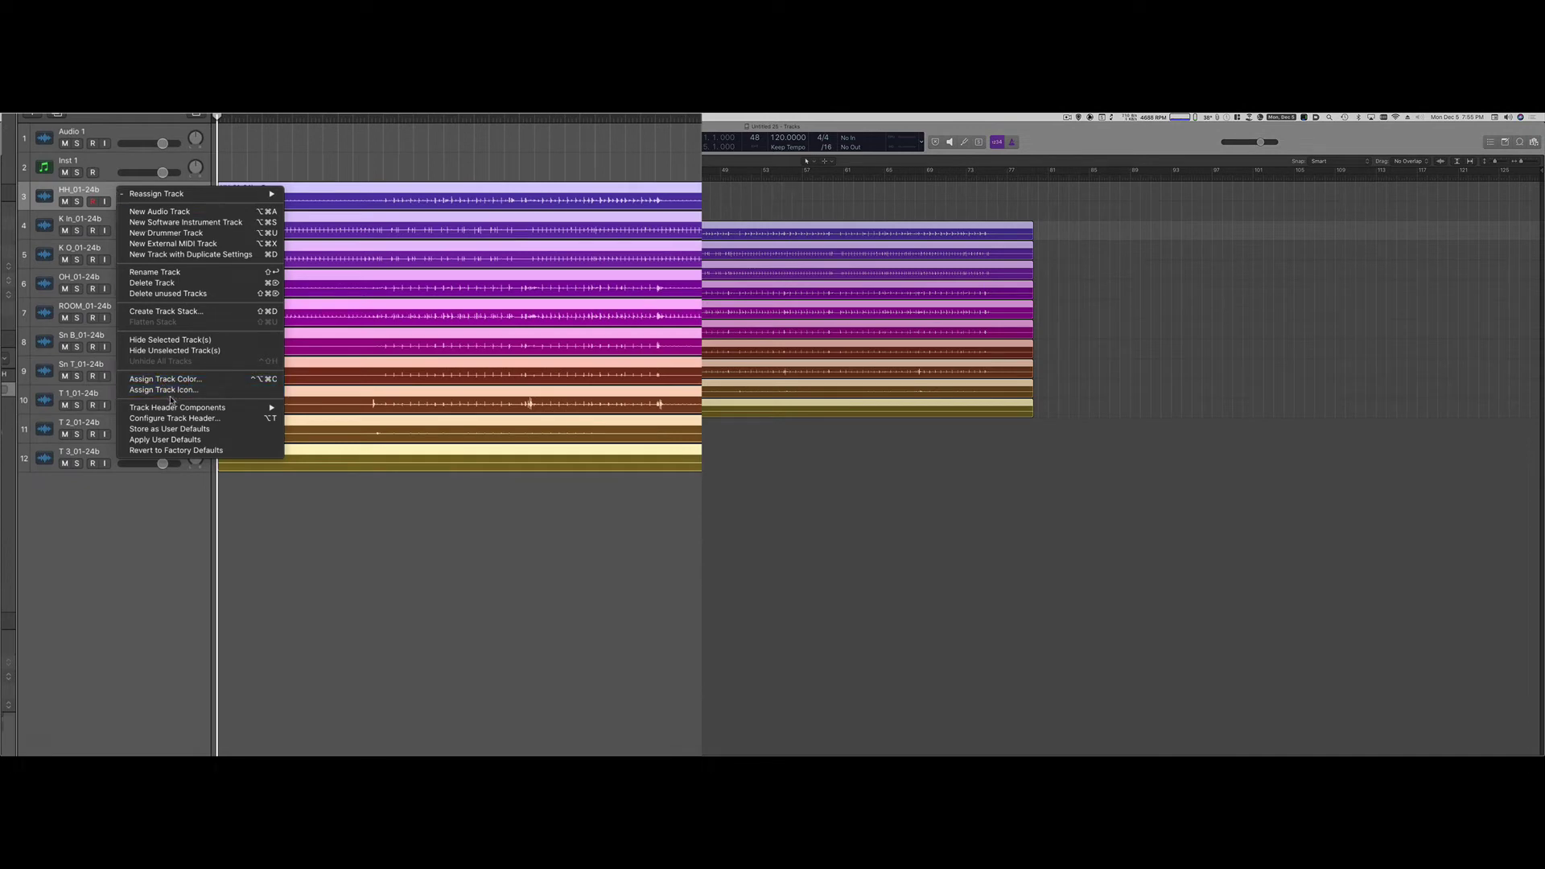
{"action": "mouse_move", "coordinate": [179, 411]}
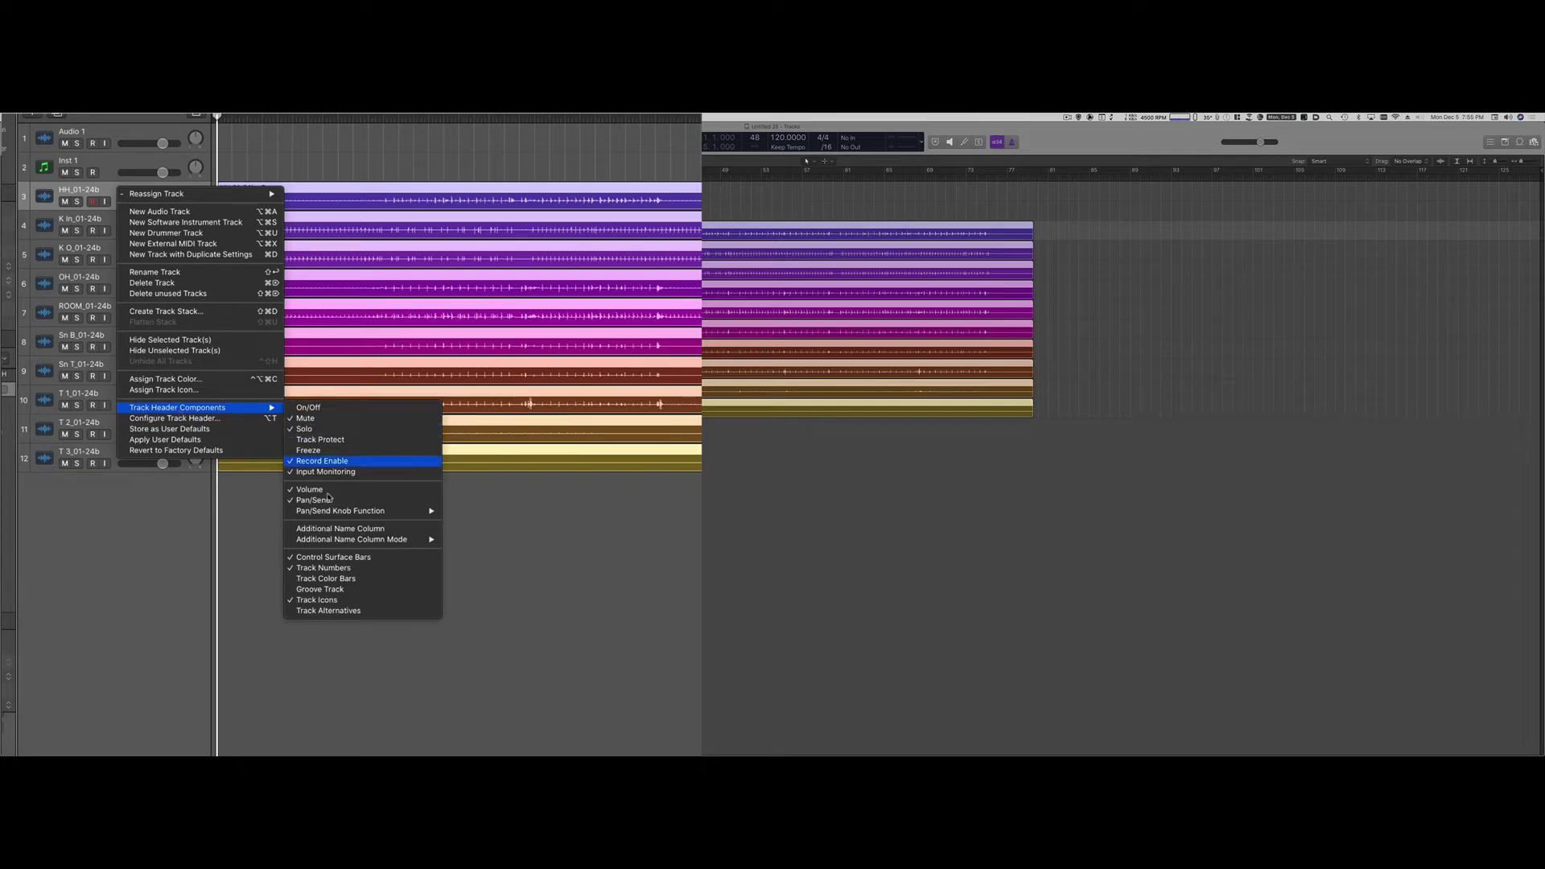
{"action": "left_click", "coordinate": [393, 611]}
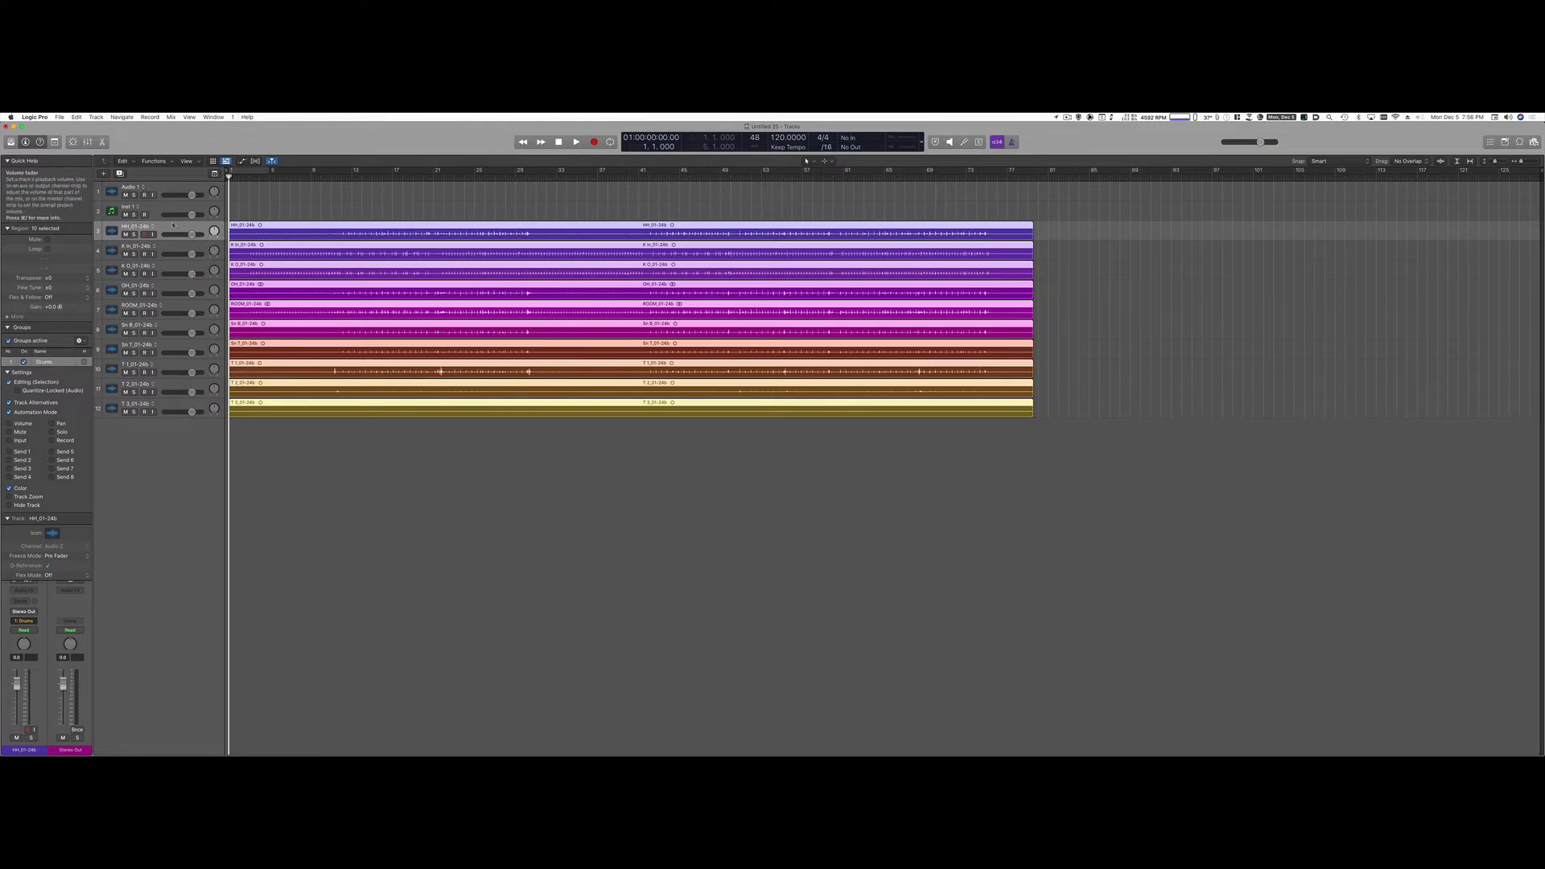
Create a new alternative B and add the Drums T2 files onto the existing drum tracks.
{"action": "right_click", "coordinate": [152, 229]}
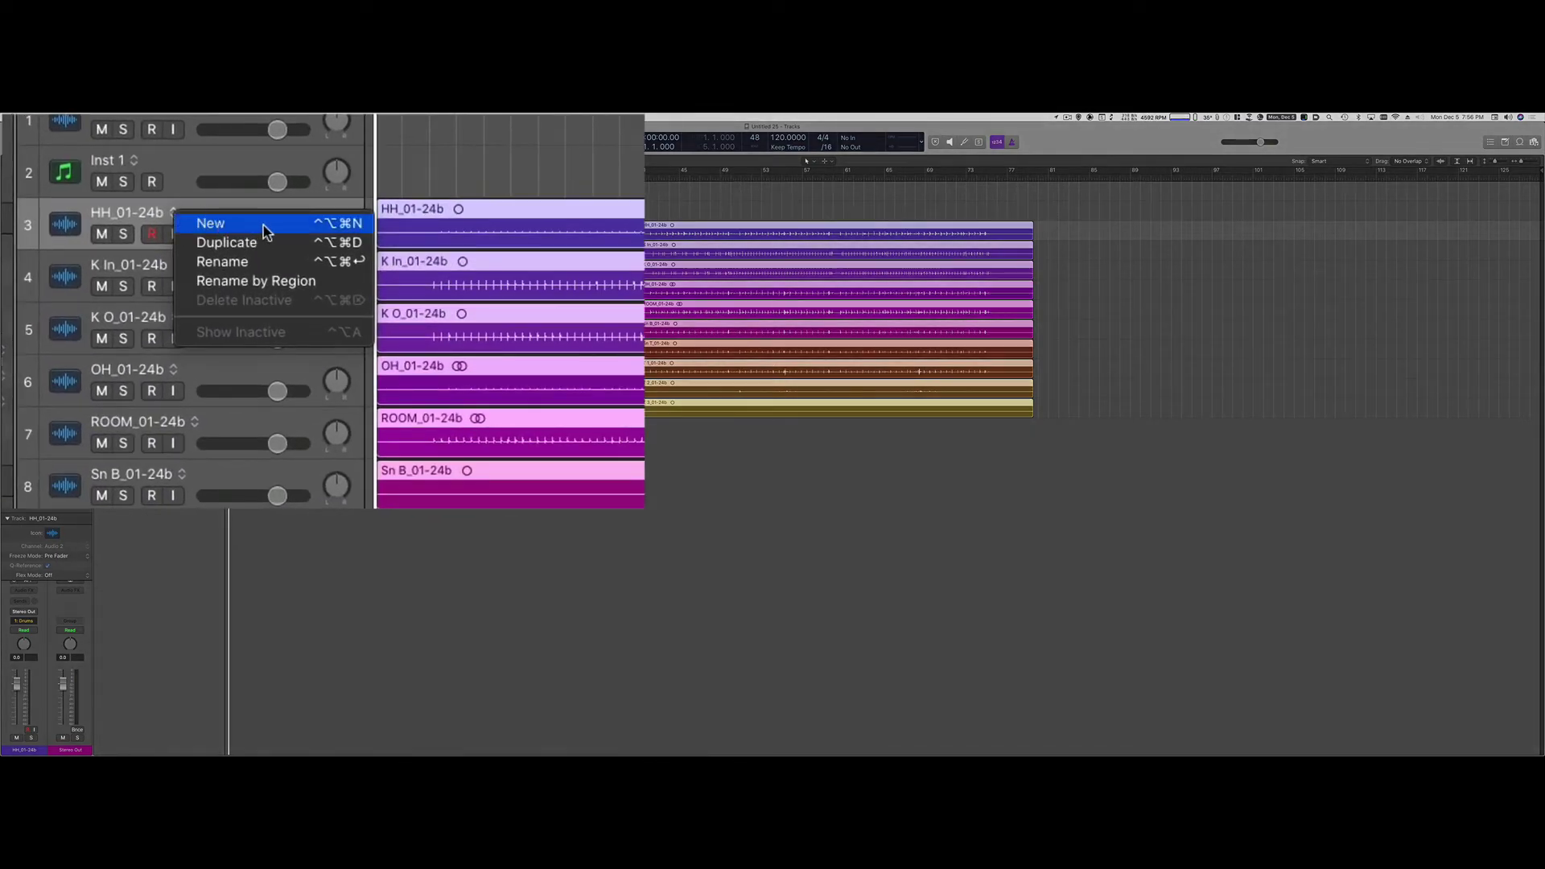
{"action": "left_click", "coordinate": [265, 231]}
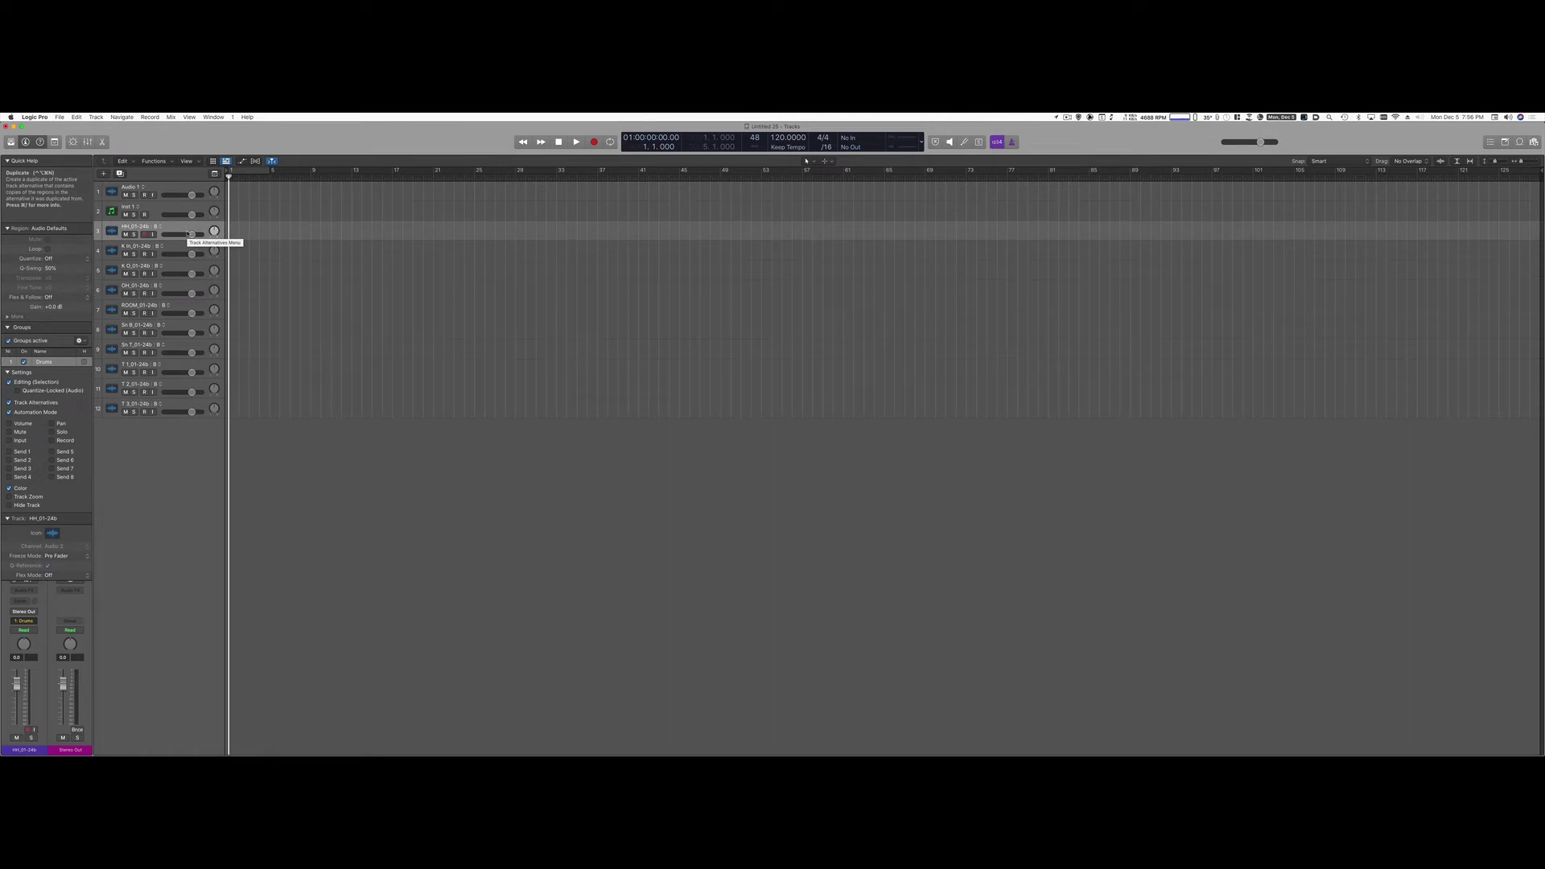
{"action": "key", "text": "super+Tab"}
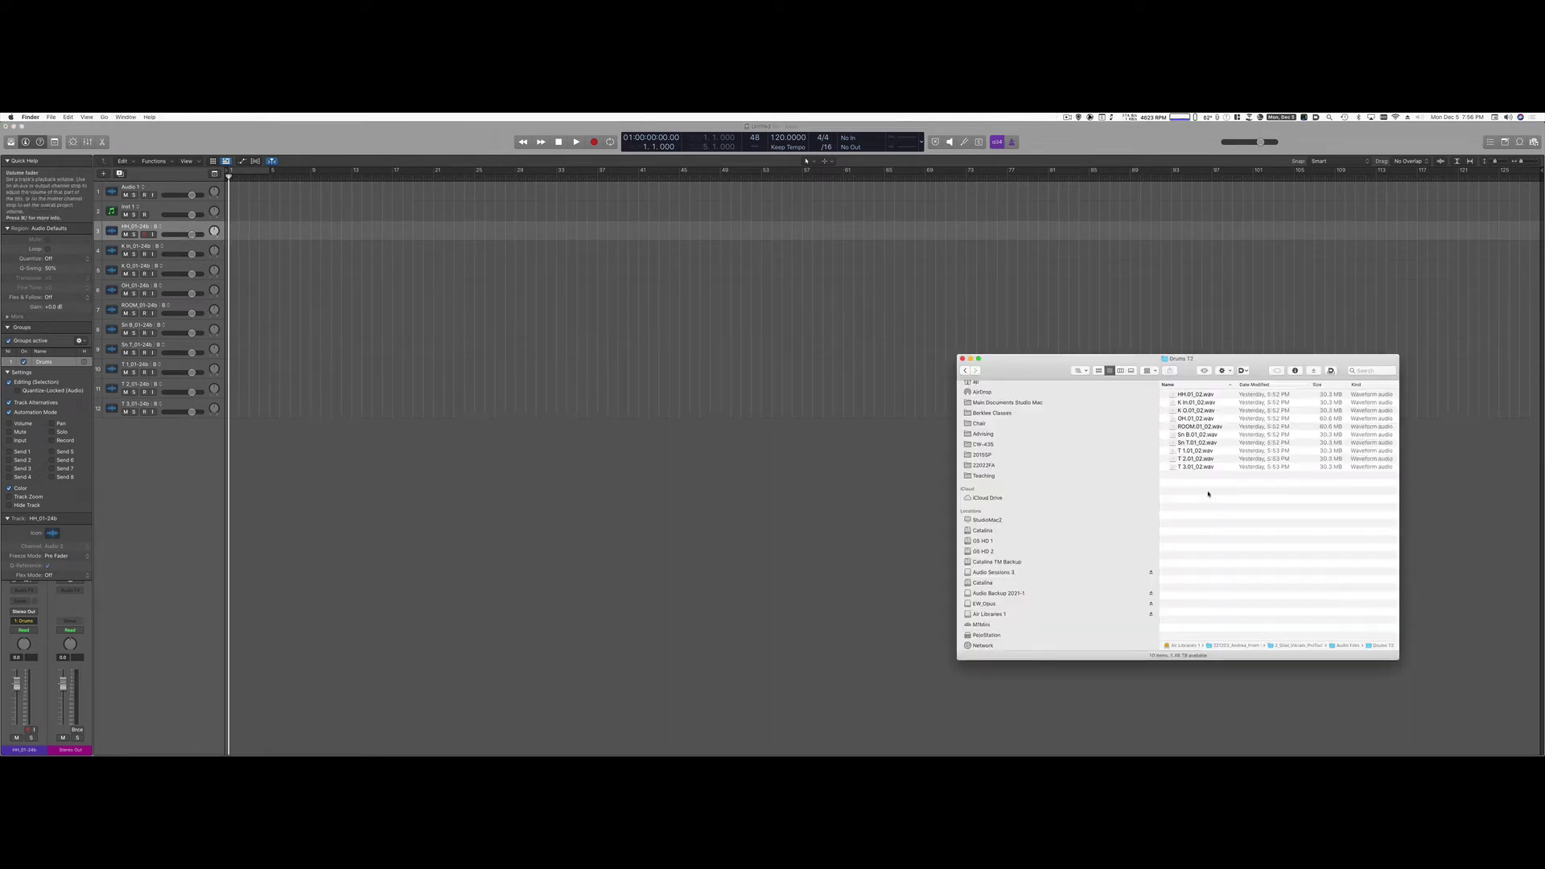
{"action": "key", "text": "super+a"}
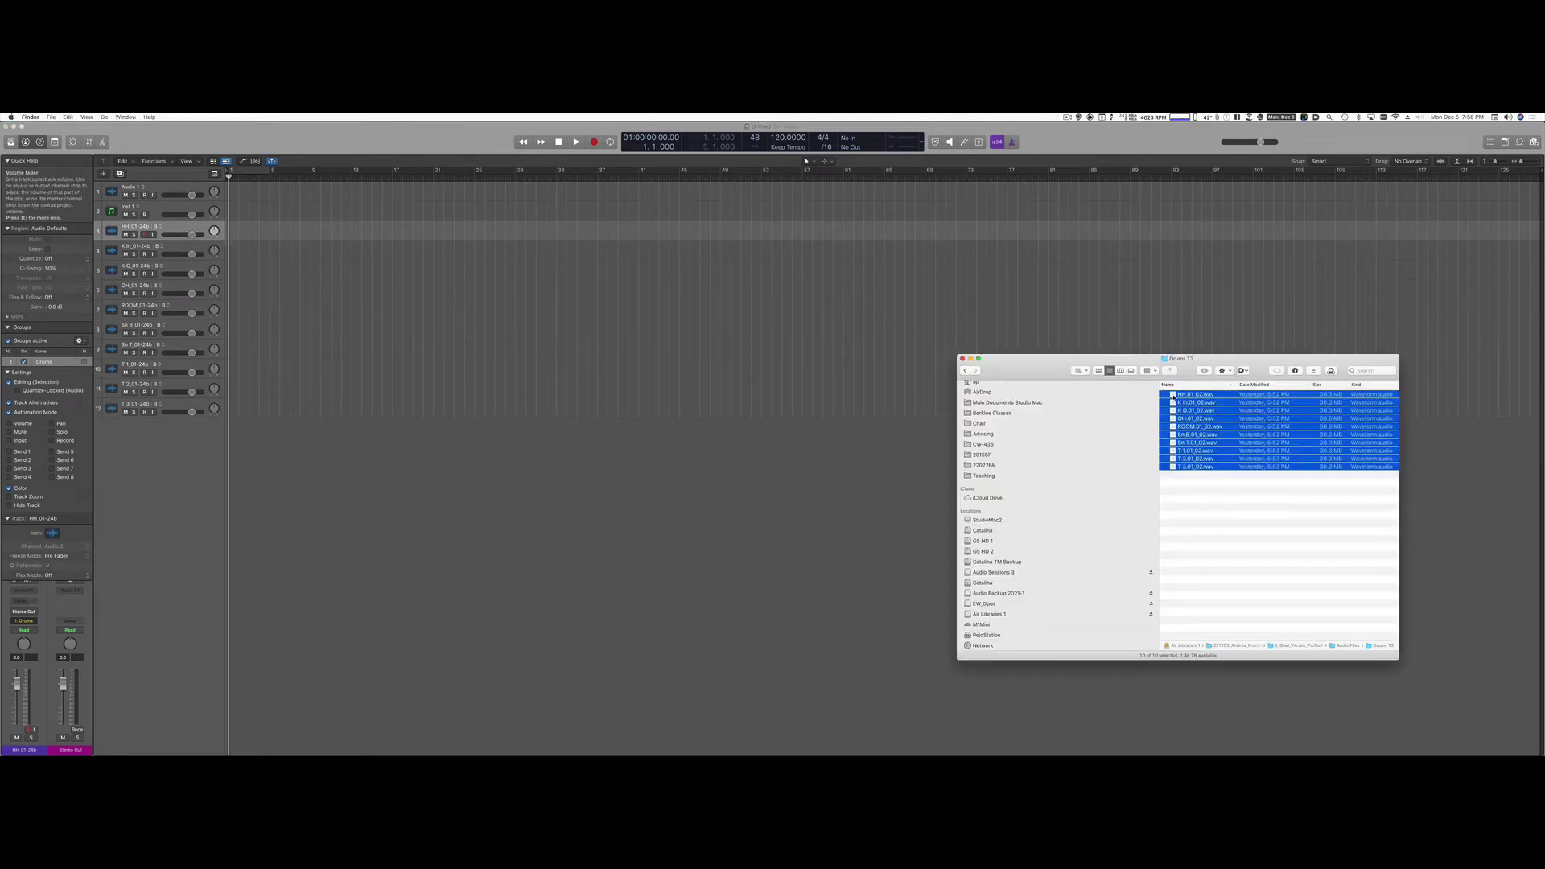
{"action": "left_click_drag", "start_coordinate": [1182, 394], "coordinate": [231, 231]}
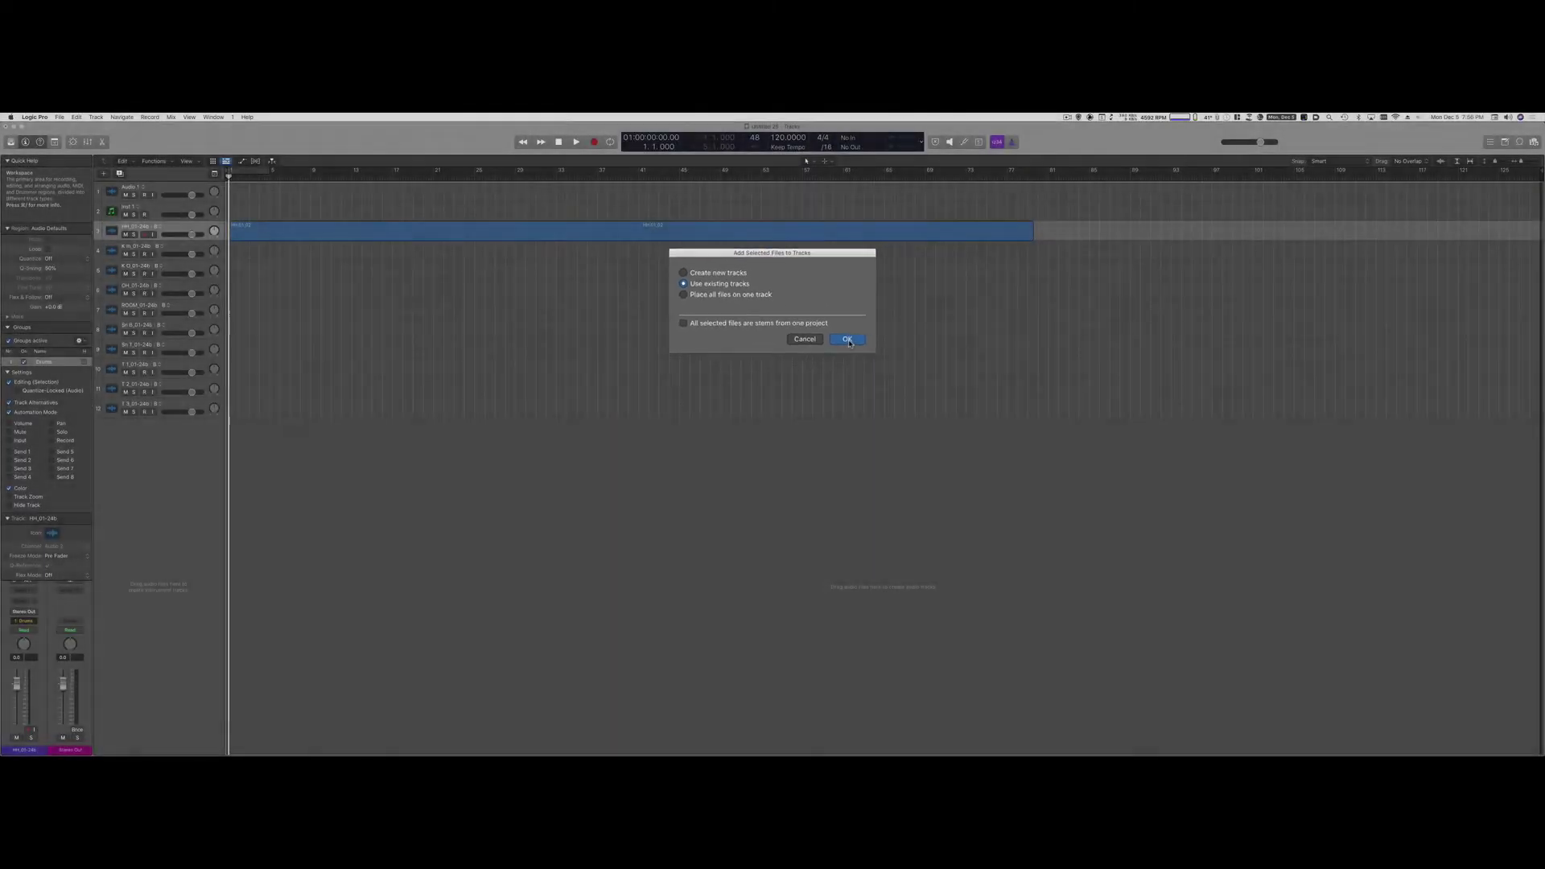
{"action": "left_click", "coordinate": [833, 335]}
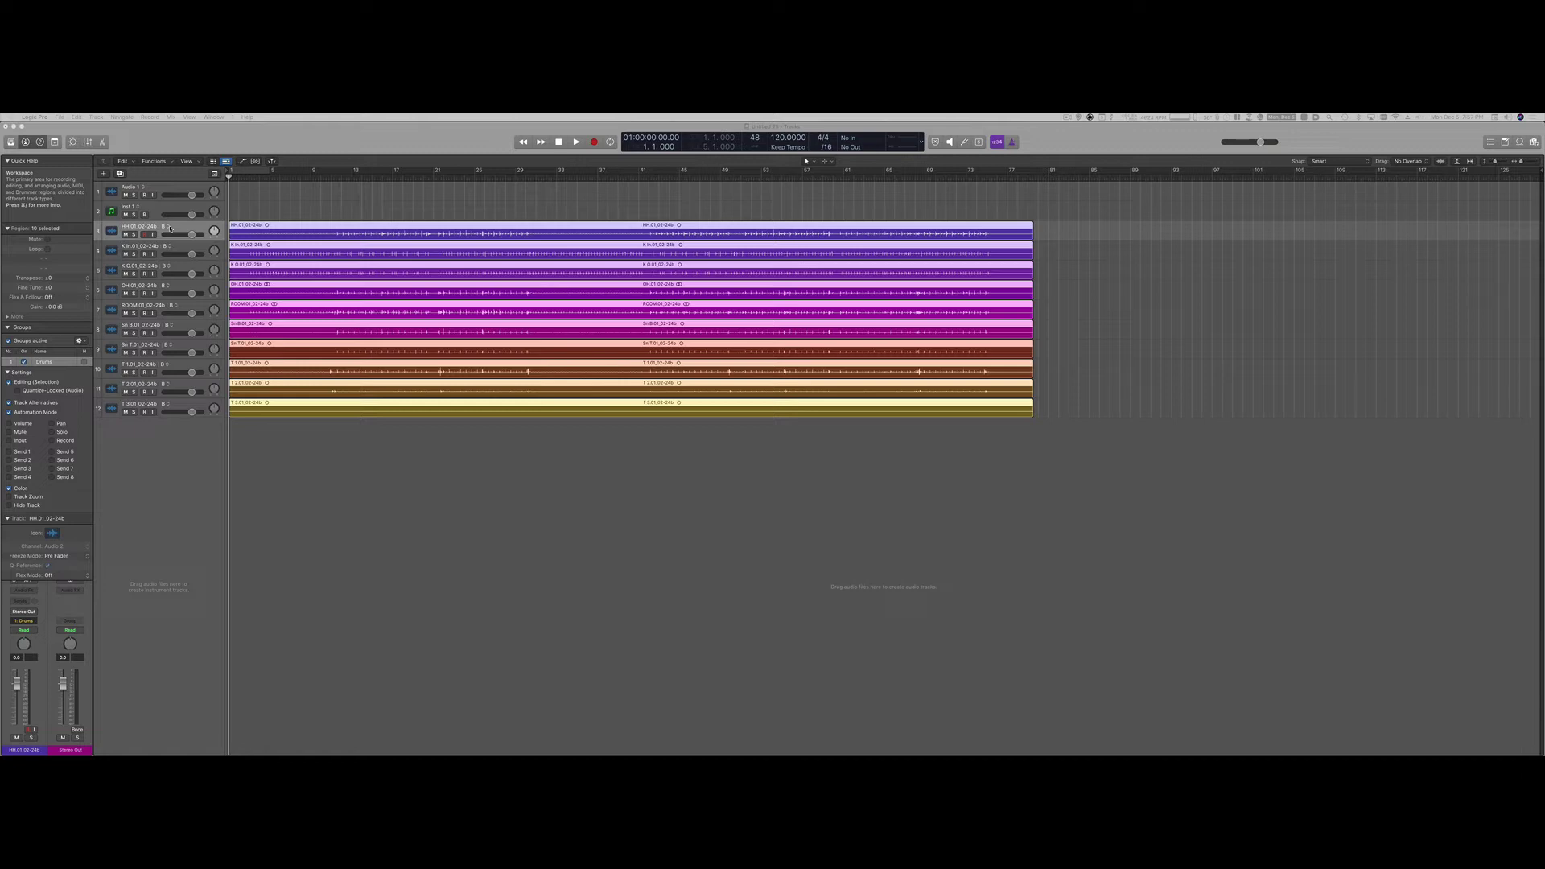
Select all ten drum regions and show the inactive take A beneath each active take.
{"action": "left_click", "coordinate": [312, 465]}
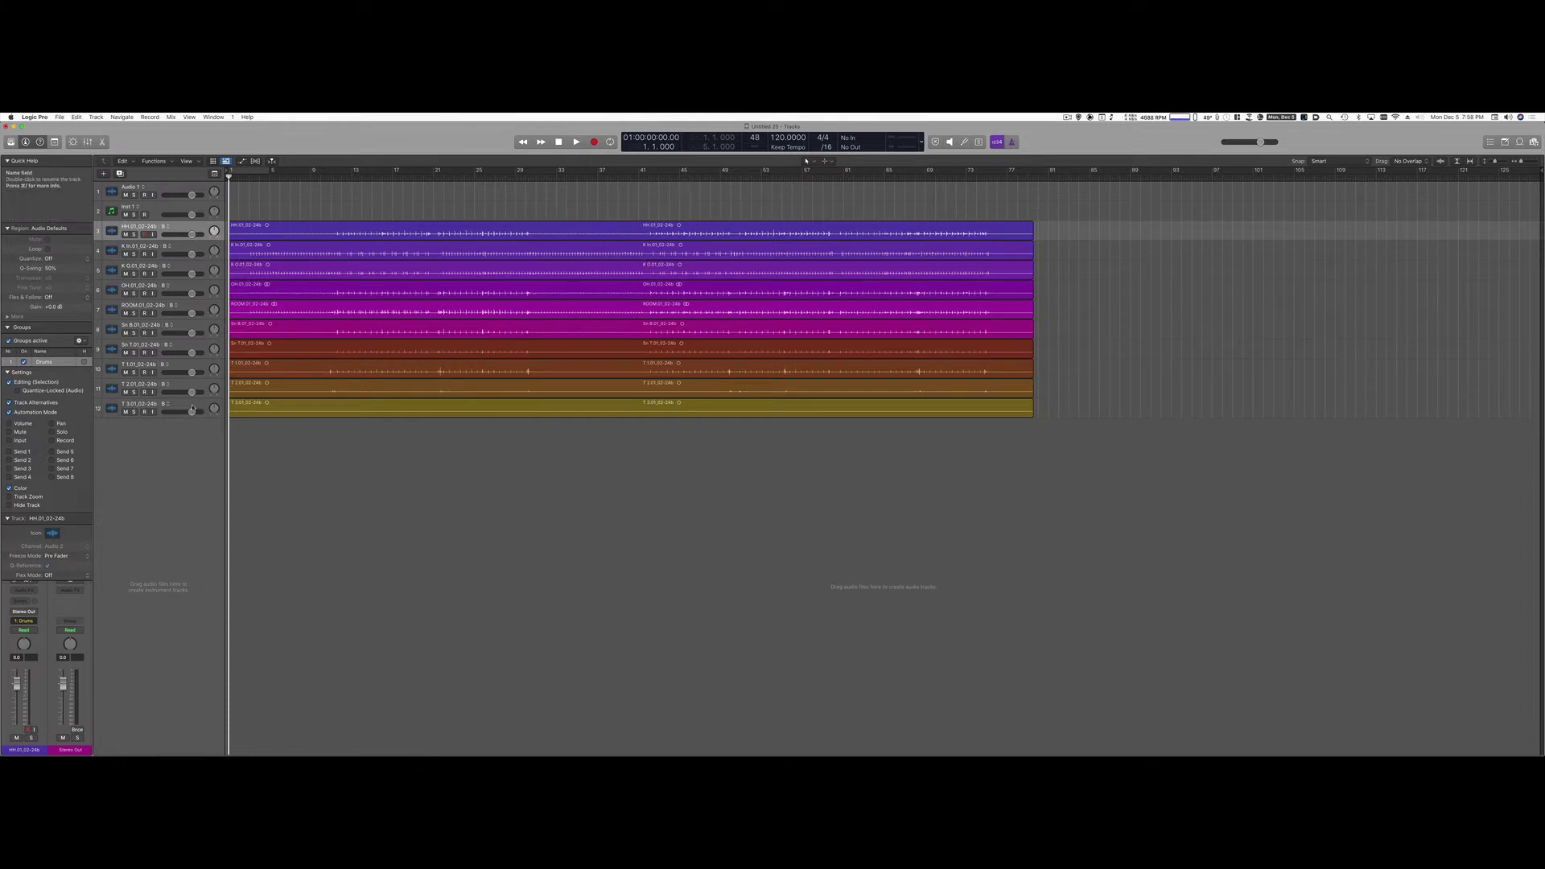
{"action": "key", "text": "super+a"}
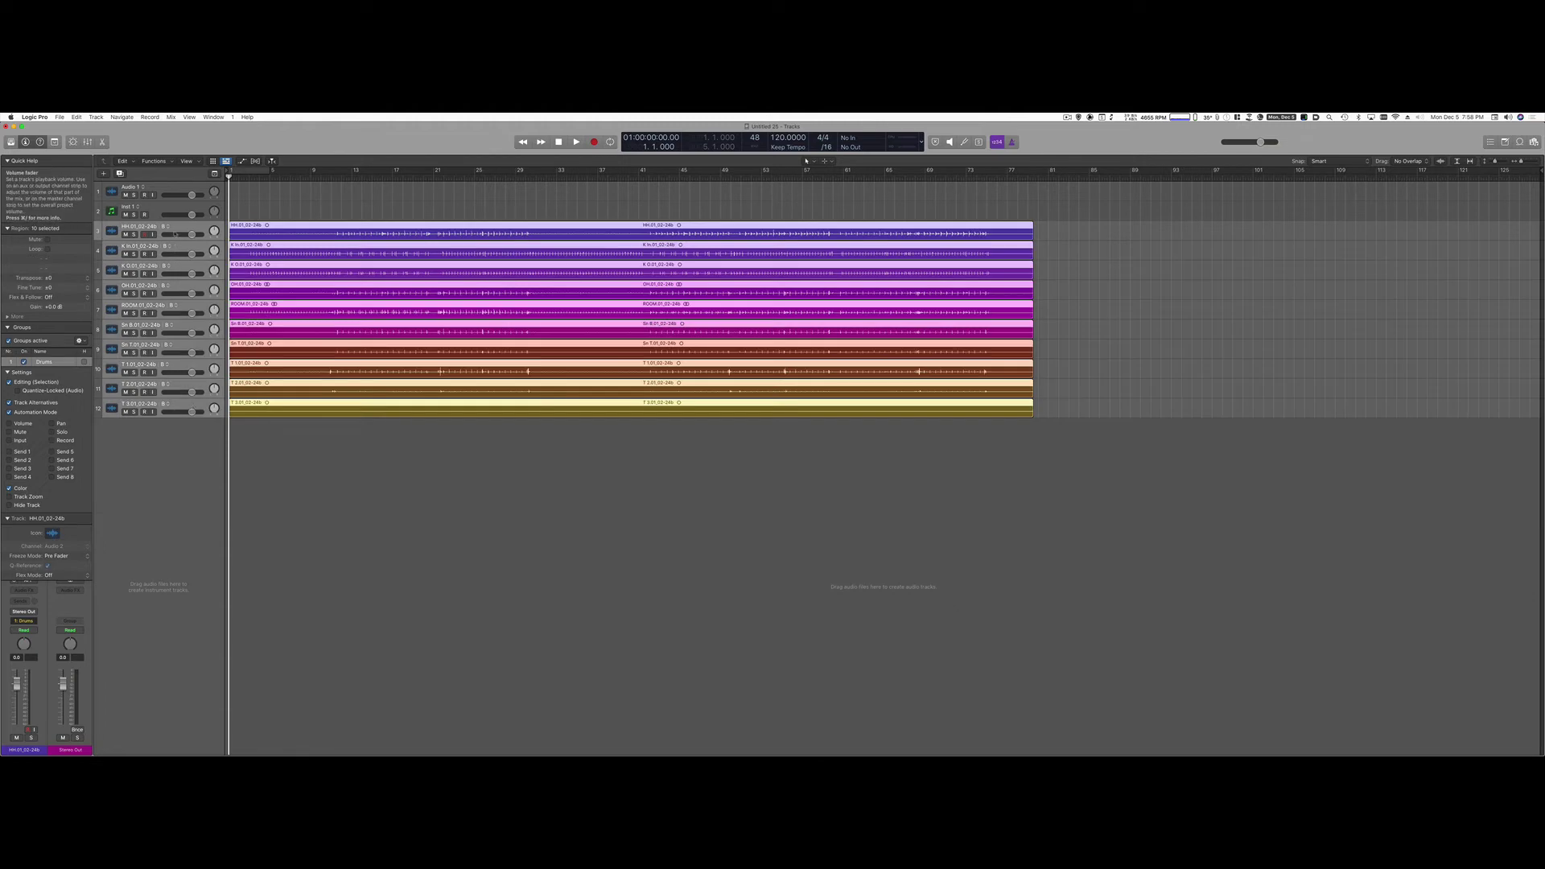
{"action": "left_click", "coordinate": [167, 227]}
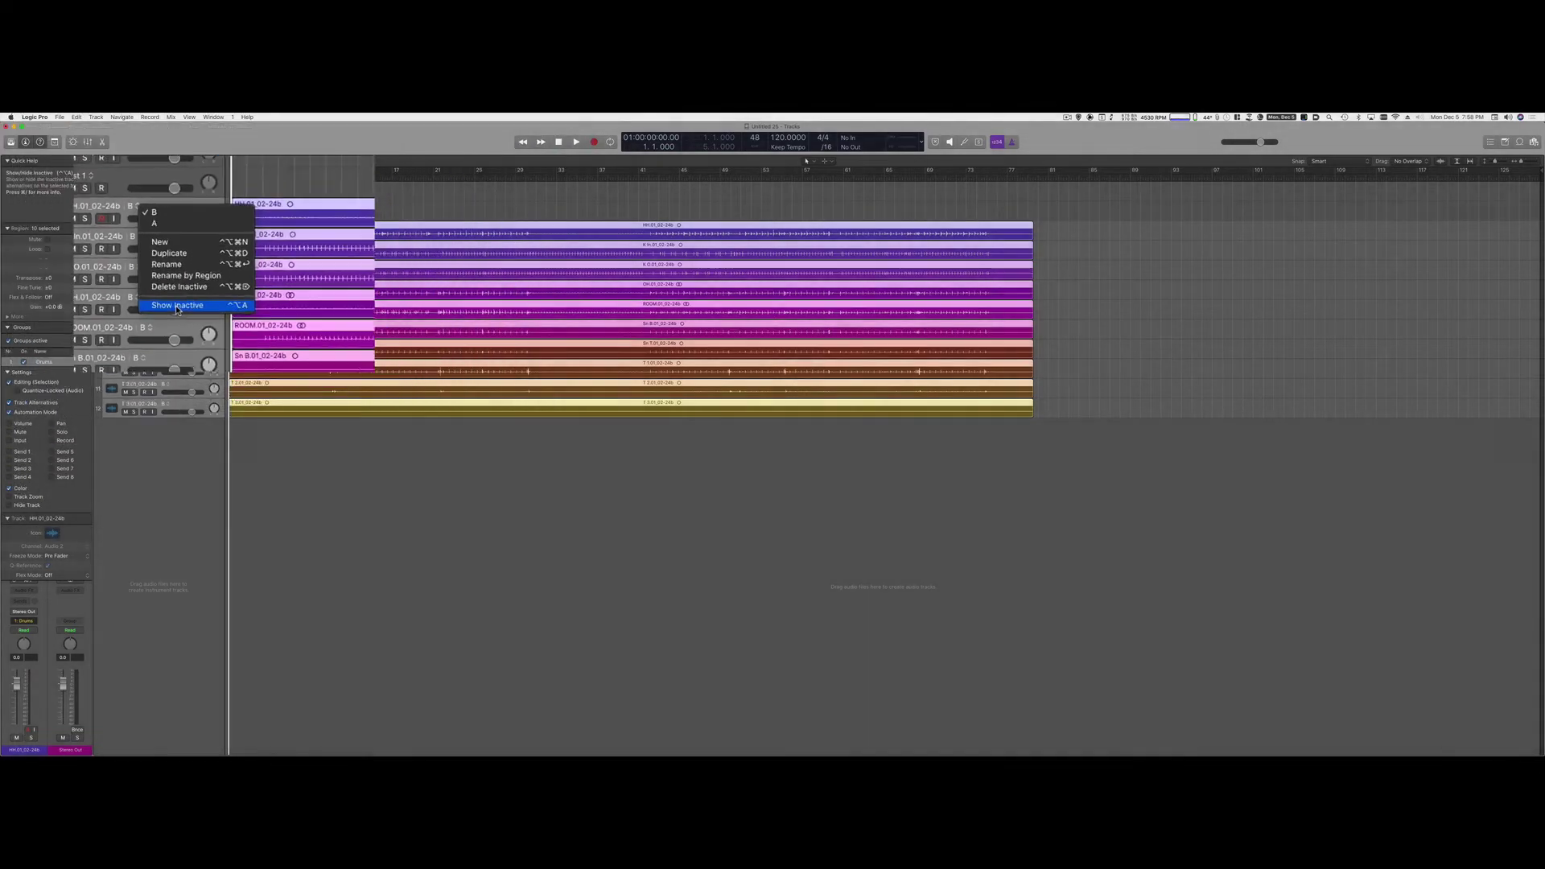
{"action": "left_click", "coordinate": [183, 240]}
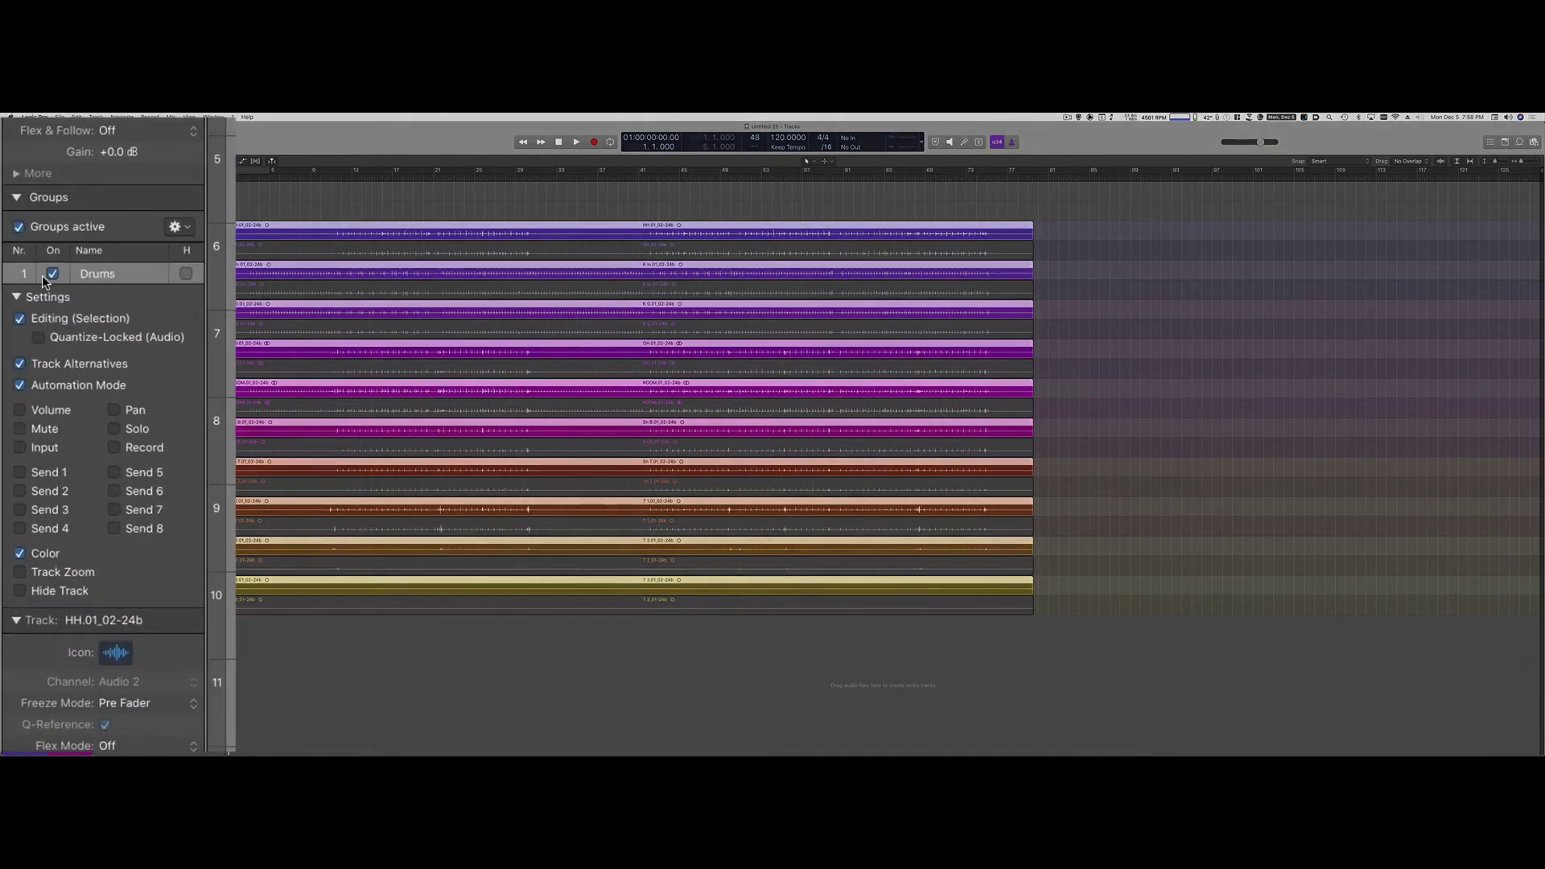
Switch off the Drums group and select the HH regions of both takes.
{"action": "left_click", "coordinate": [52, 274]}
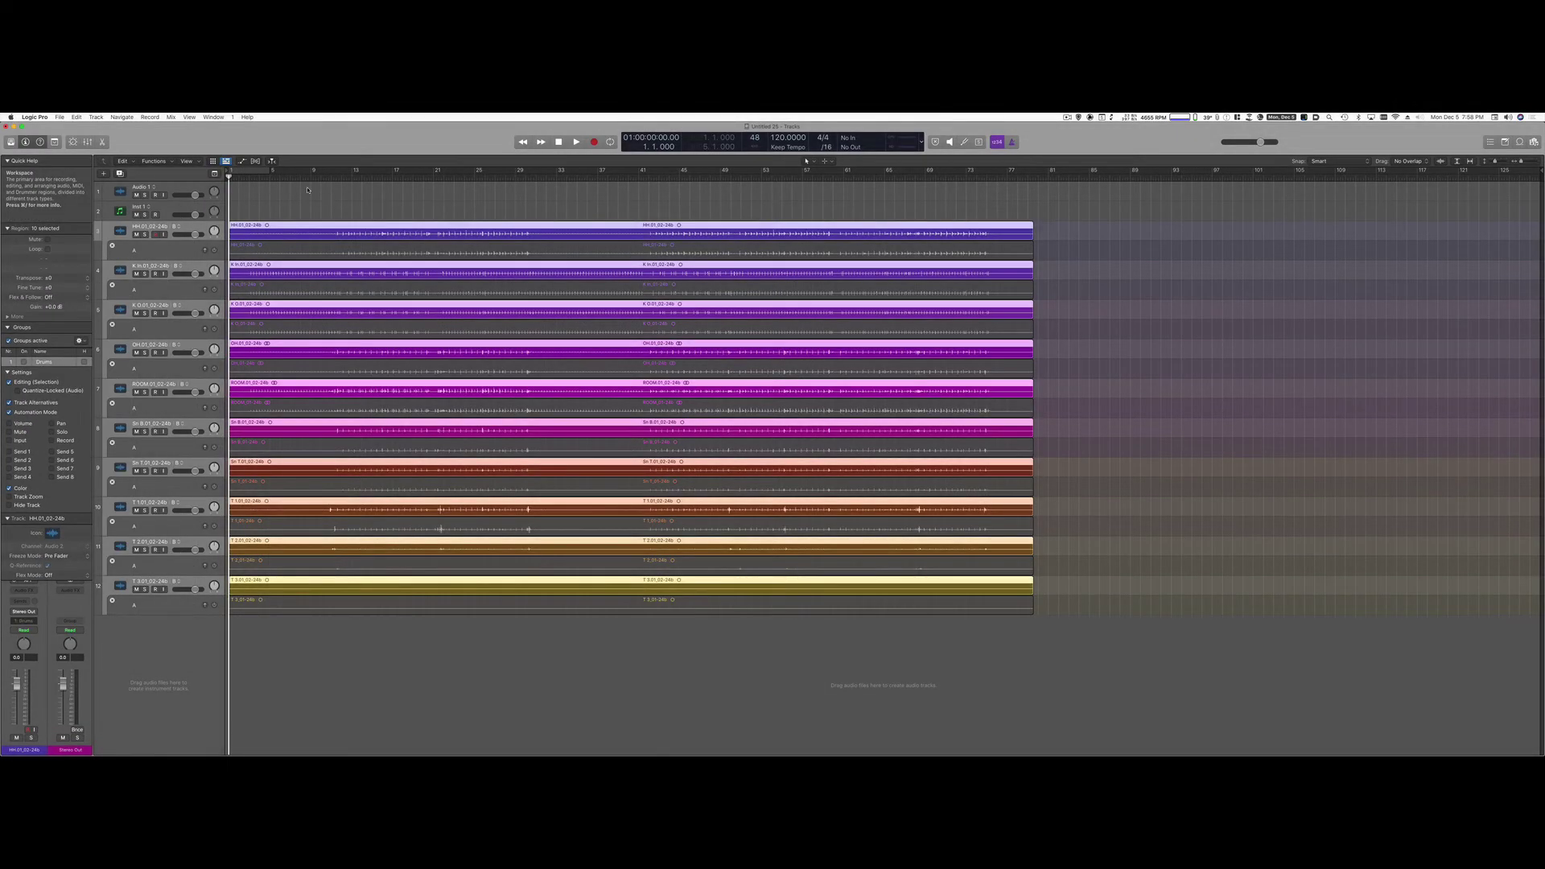
{"action": "left_click_drag", "start_coordinate": [284, 217], "coordinate": [298, 252]}
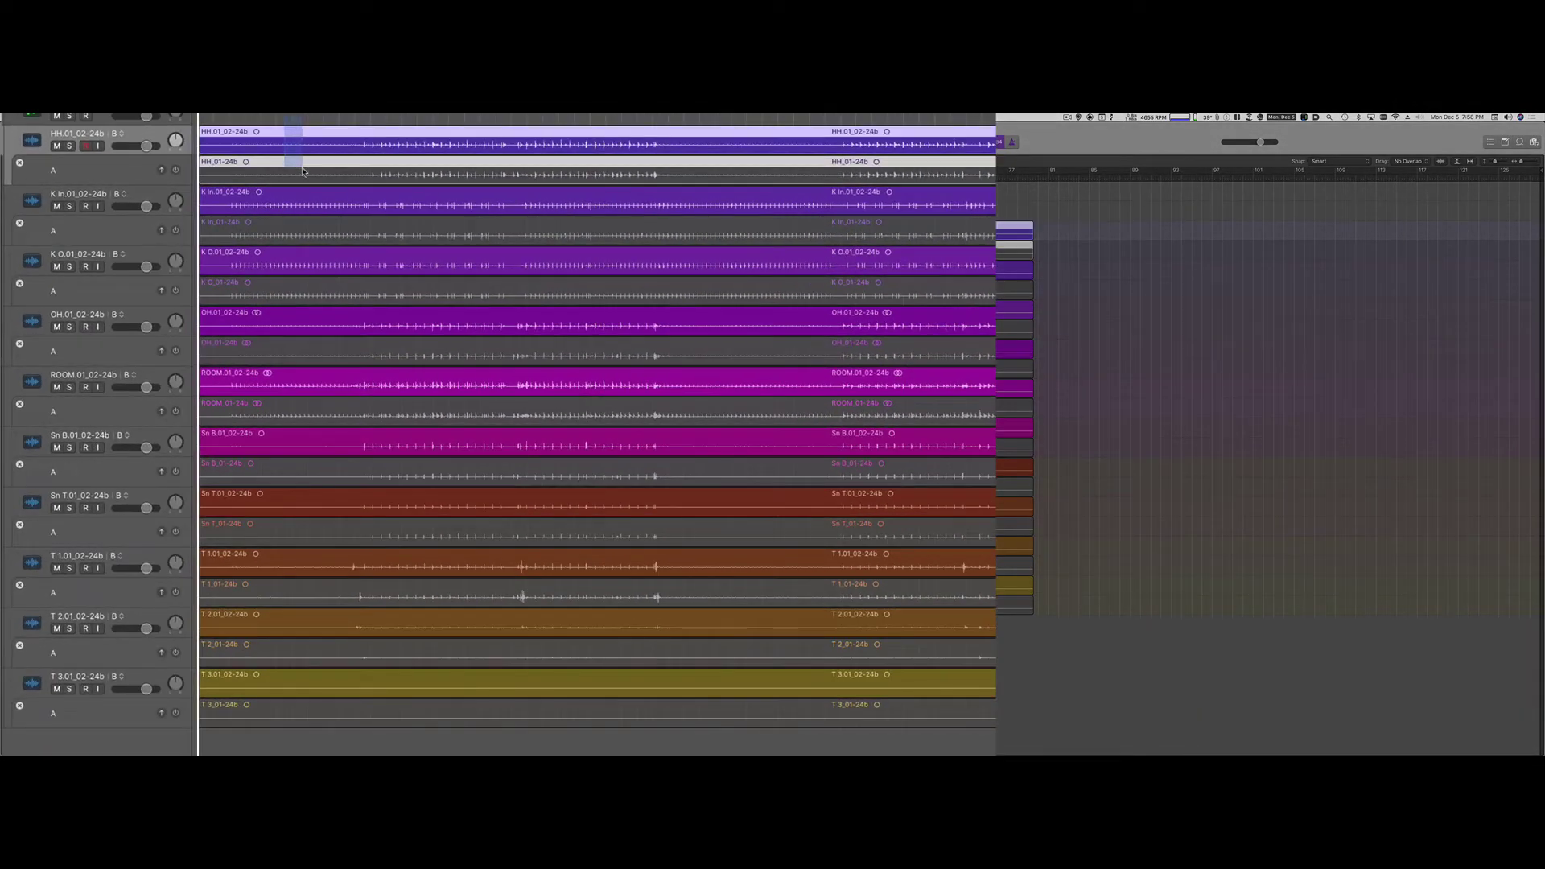
{"action": "left_click", "coordinate": [261, 141]}
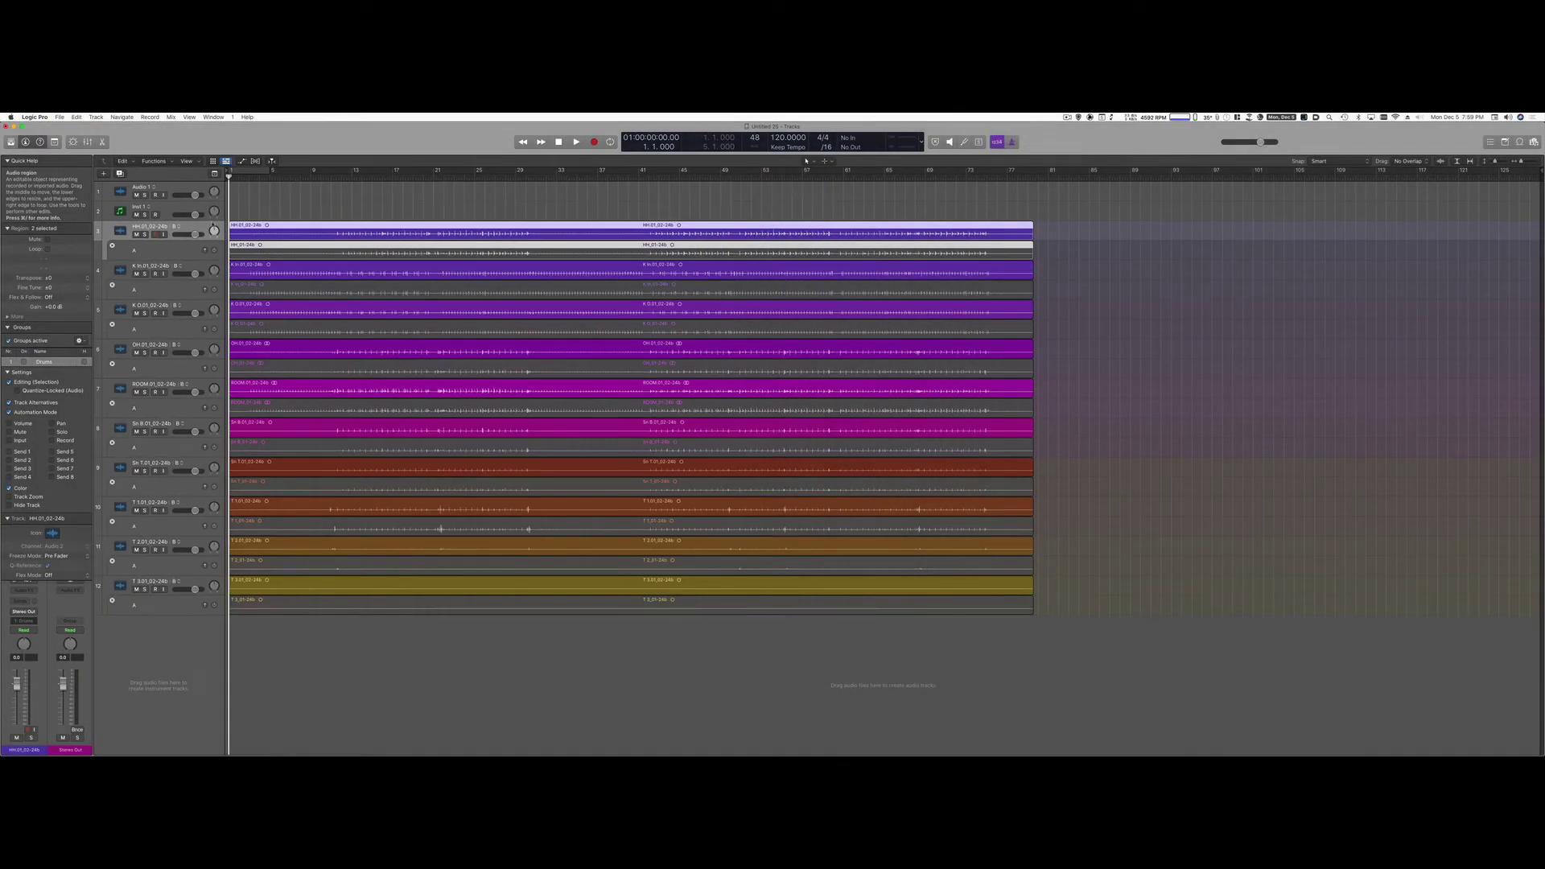
Pack the HH track's two takes into a Comp A take folder using Folder > Pack Take Folder.
{"action": "right_click", "coordinate": [296, 227]}
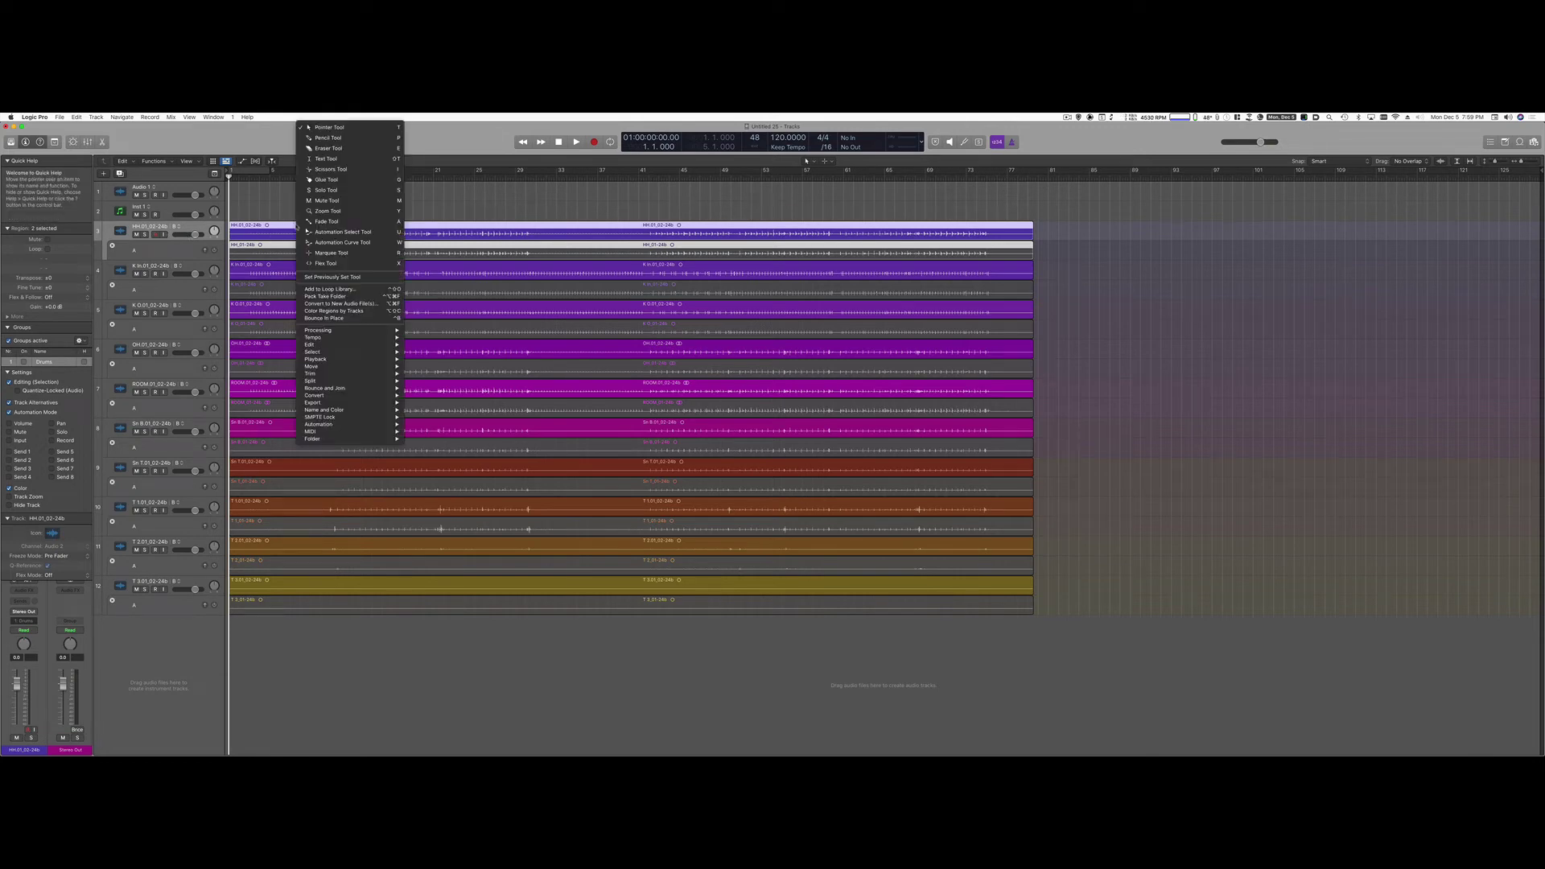
{"action": "mouse_move", "coordinate": [321, 440]}
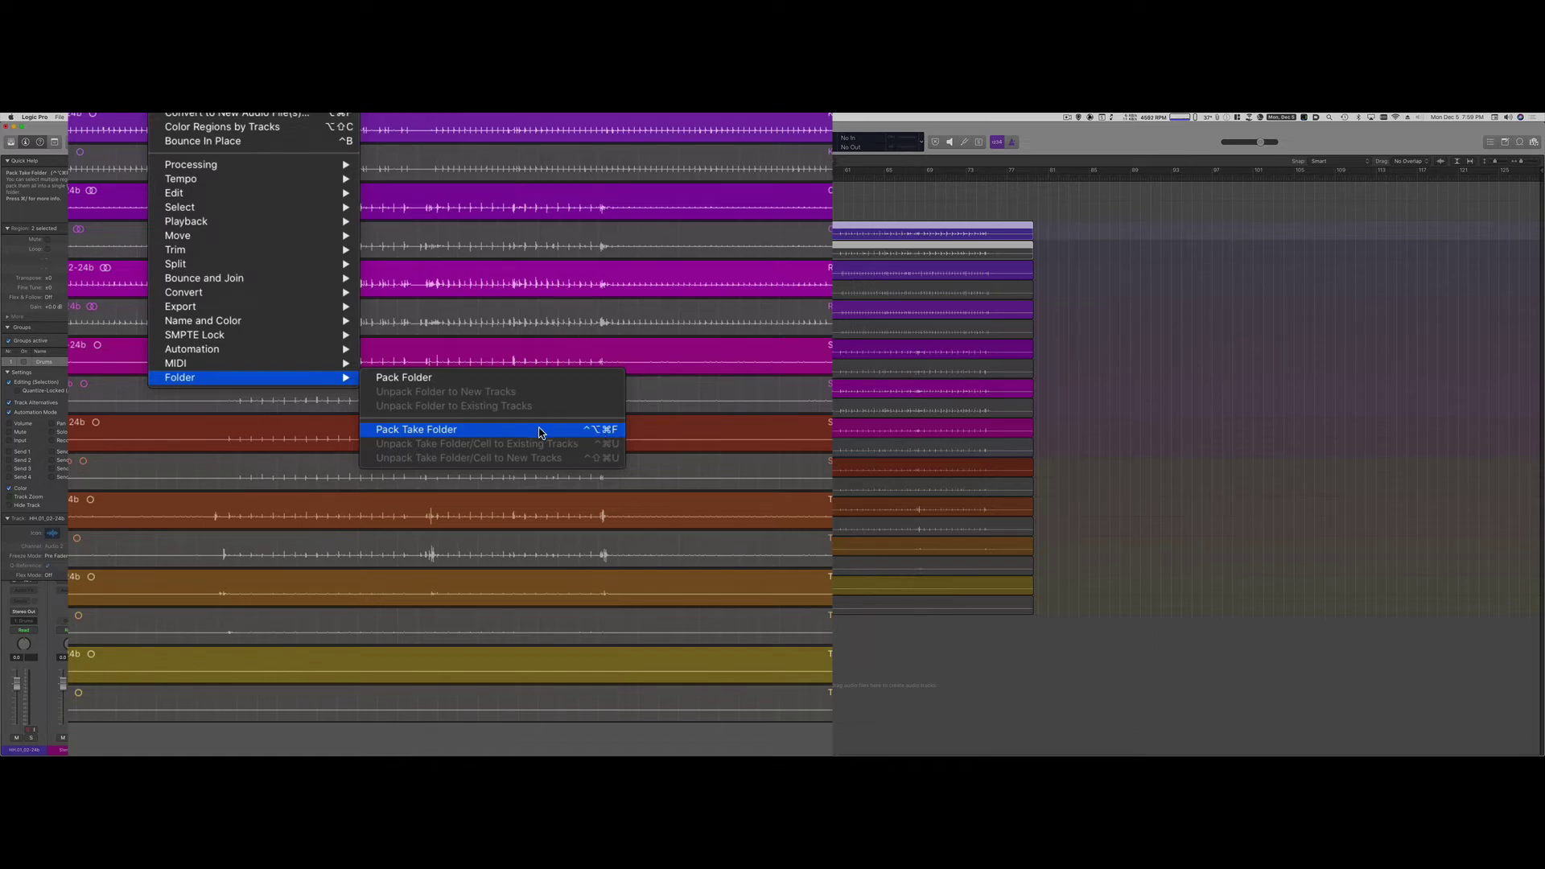
{"action": "left_click", "coordinate": [539, 432]}
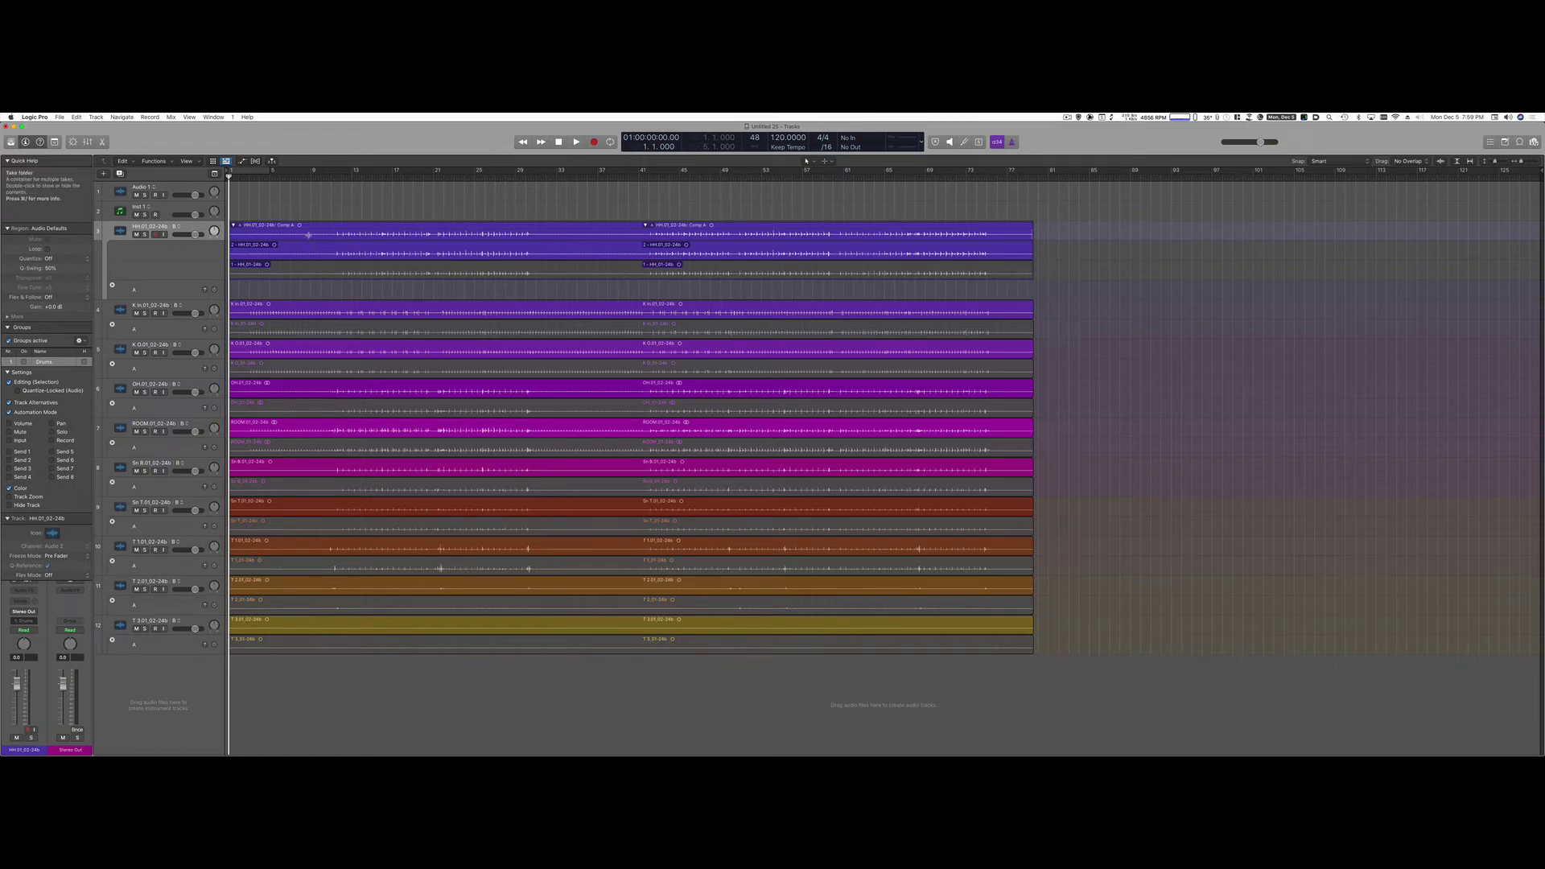
Pack the K In, OH, ROOM and Sn B regions into take folders with Ctrl-Option-Cmd-F.
{"action": "left_click", "coordinate": [300, 305]}
{"action": "left_click", "coordinate": [233, 312]}
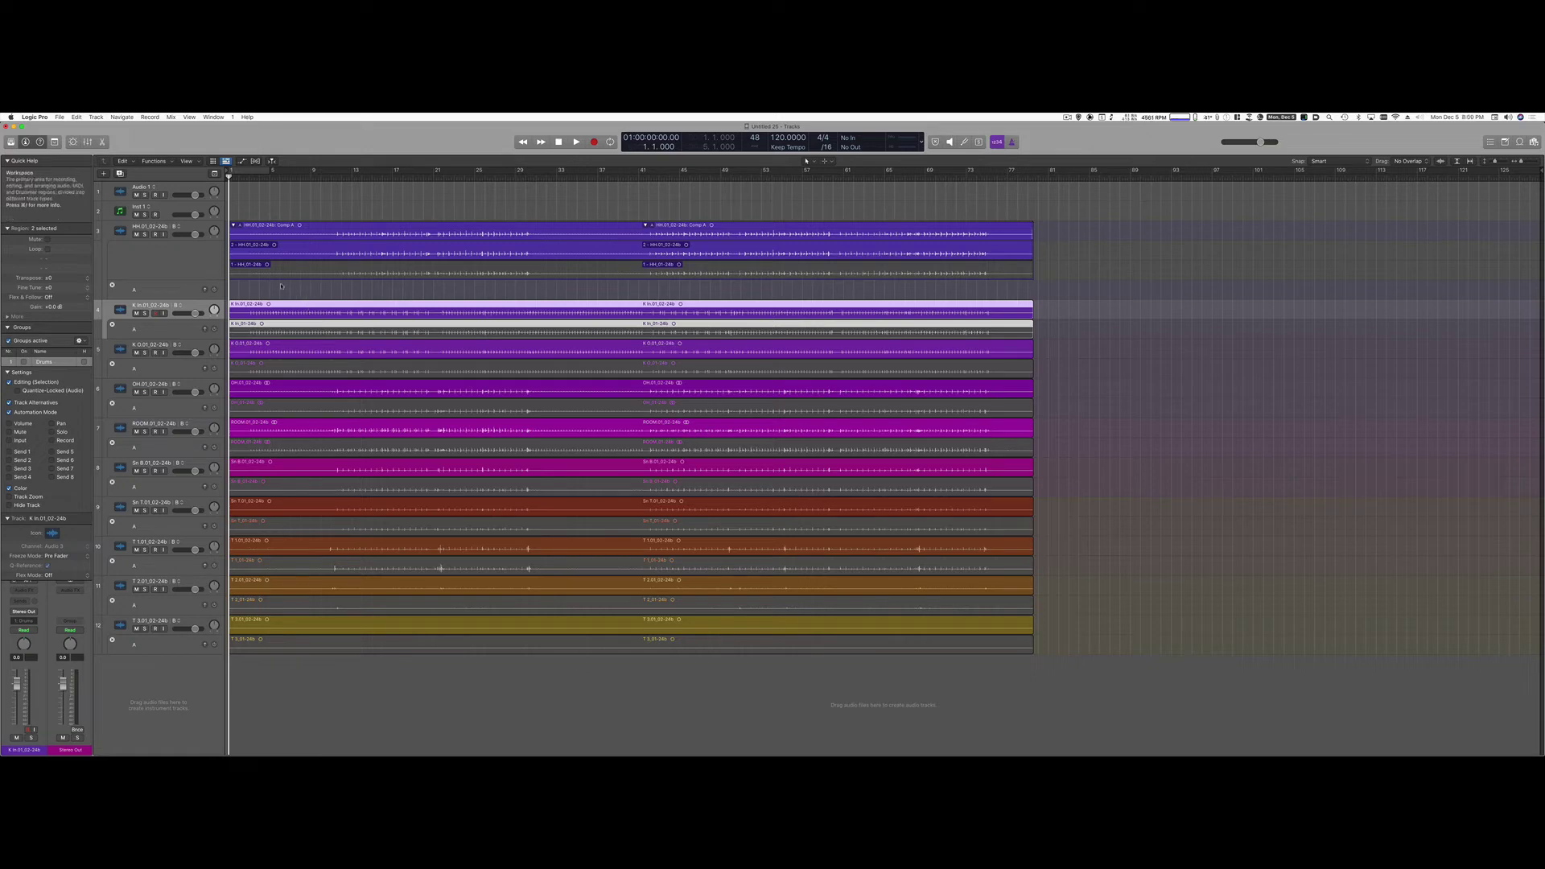
{"action": "key", "text": "ctrl+super+f"}
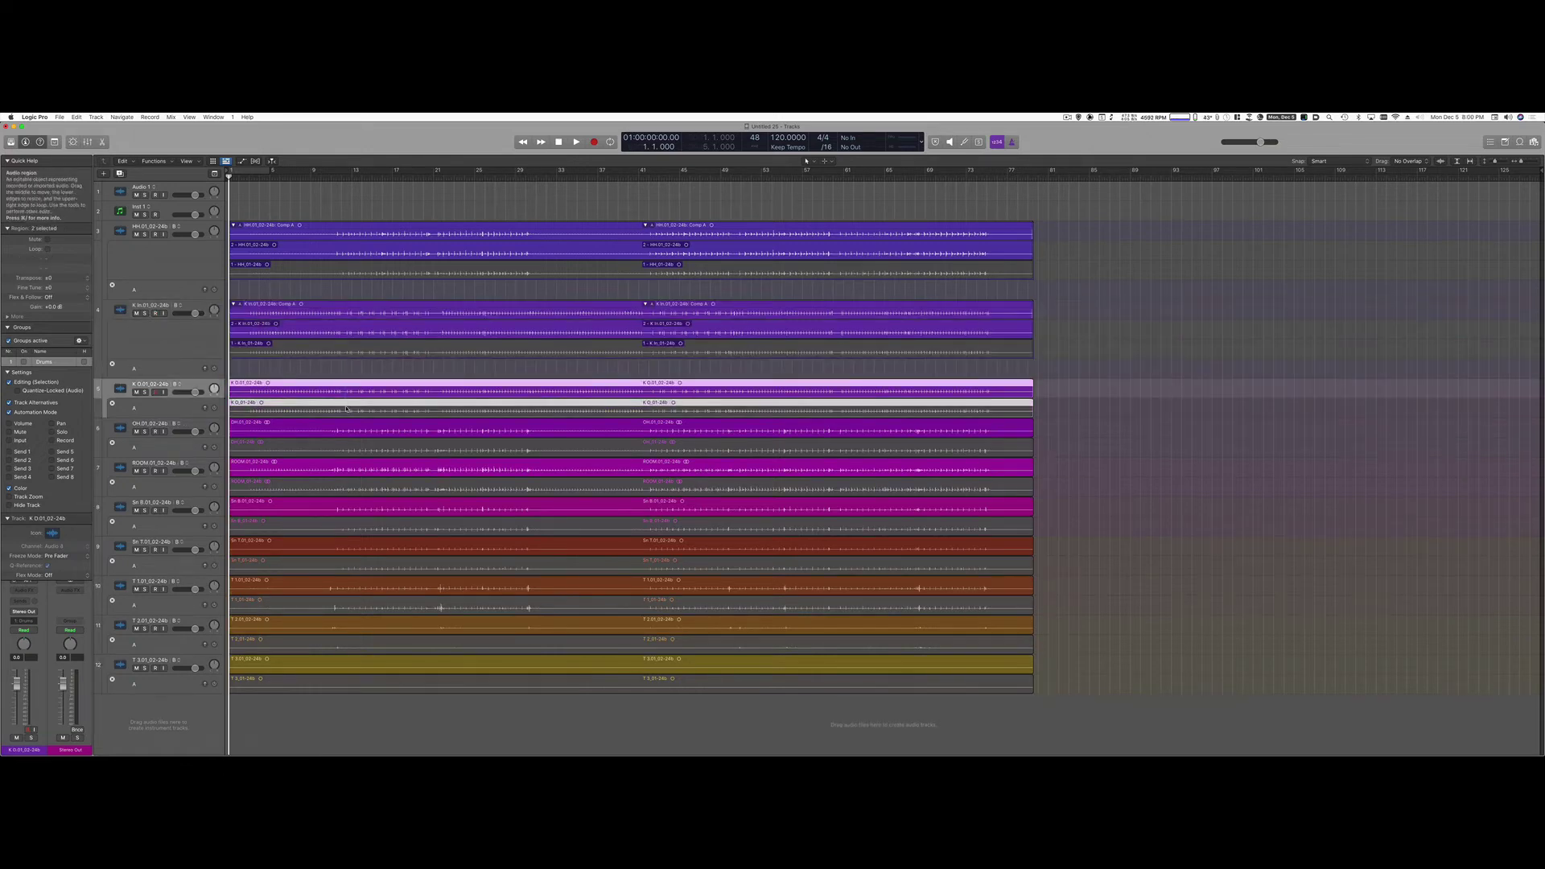
{"action": "left_click", "coordinate": [362, 473]}
{"action": "key", "text": "ctrl+super+f"}
{"action": "left_click", "coordinate": [370, 551]}
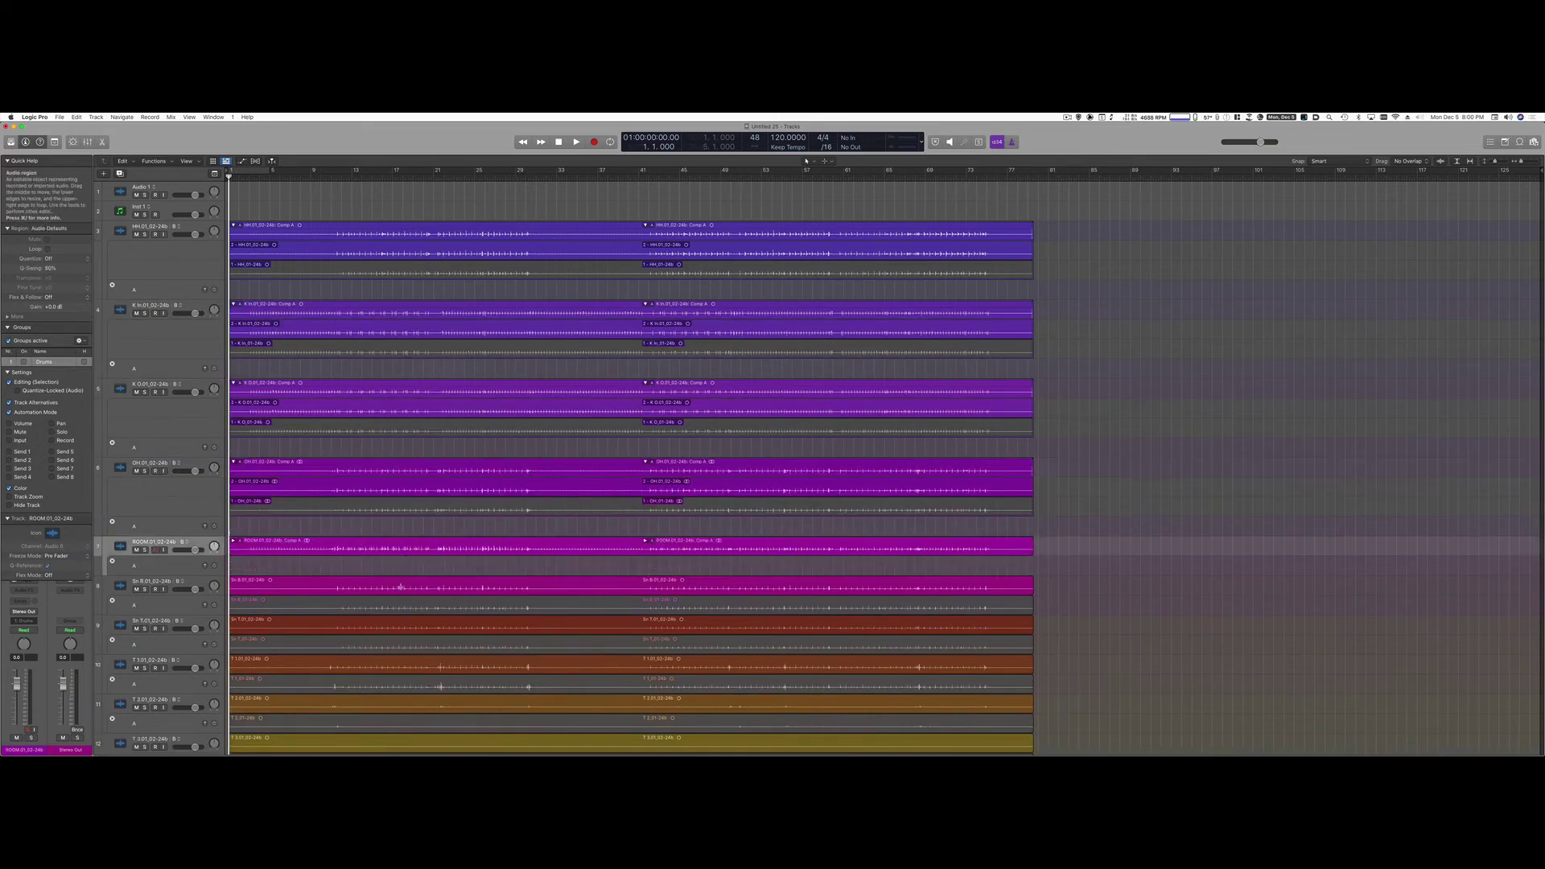
{"action": "key", "text": "ctrl+super+f"}
{"action": "left_click", "coordinate": [377, 626]}
{"action": "key", "text": "ctrl+super+f"}
Pack the Sn T, T 1, T 2 and T 3 regions into take folders the same way.
{"action": "scroll", "coordinate": [402, 611], "scroll_direction": "down", "scroll_amount": 5}
{"action": "left_click", "coordinate": [427, 587]}
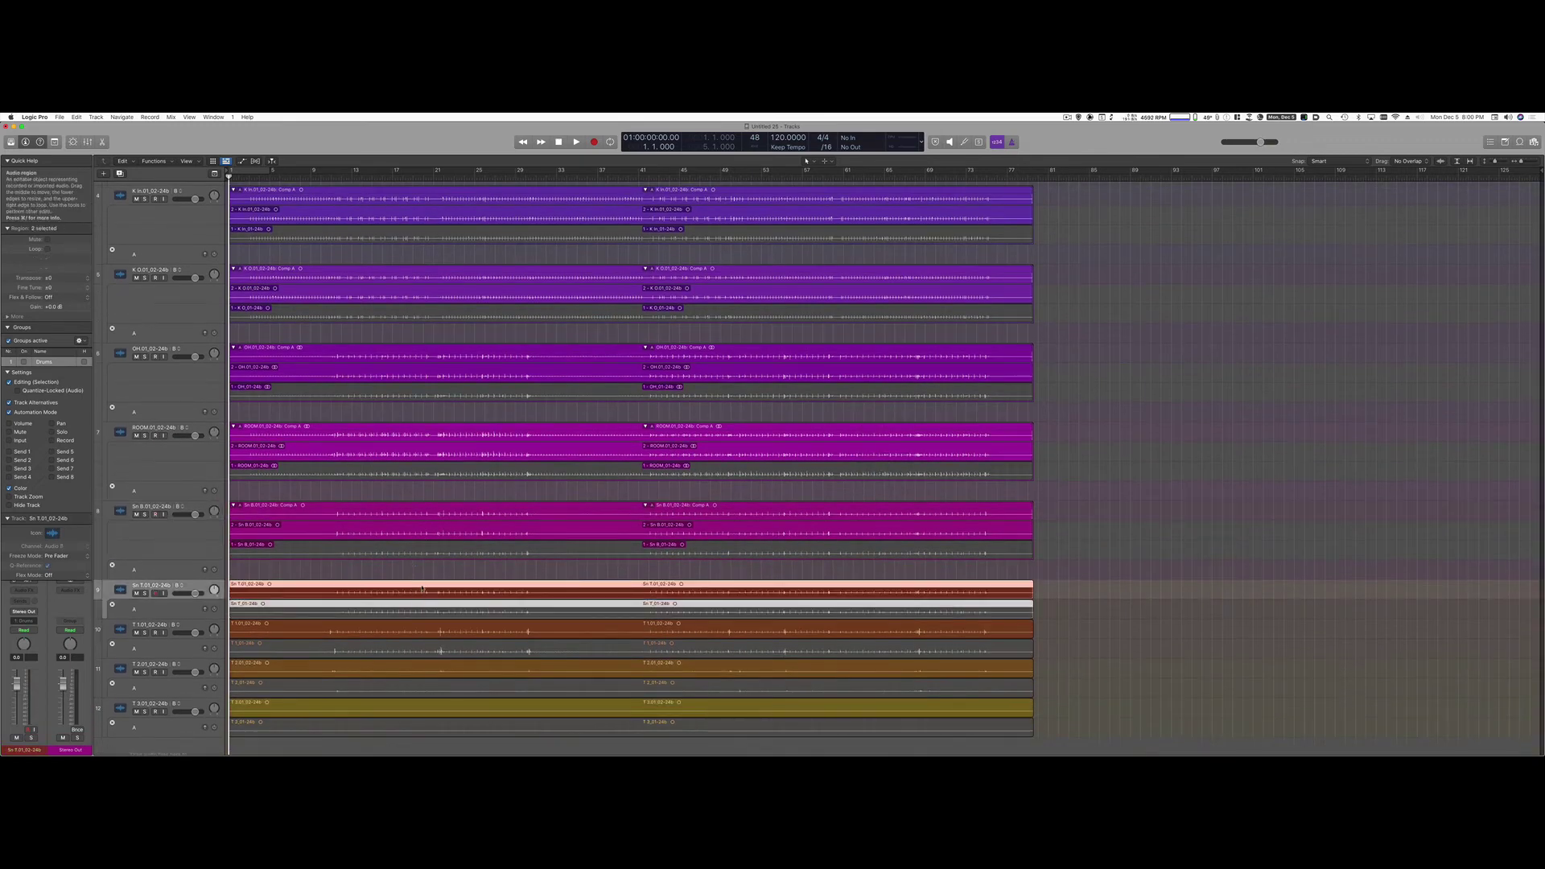
{"action": "key", "text": "ctrl+super+f"}
{"action": "left_click", "coordinate": [418, 626]}
{"action": "key", "text": "ctrl+super+f"}
{"action": "left_click", "coordinate": [405, 667]}
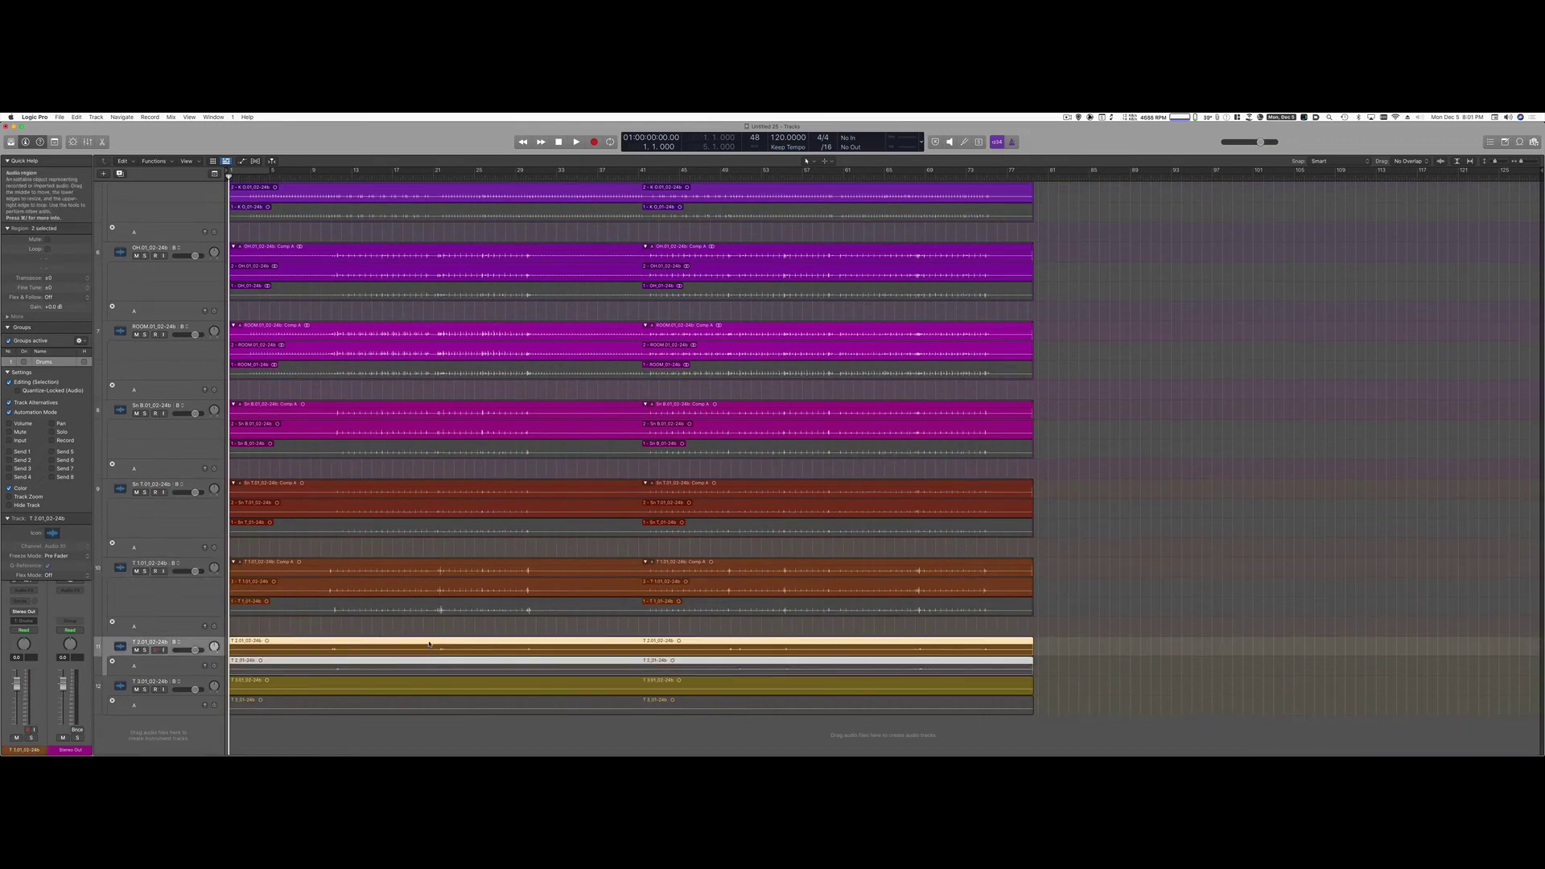
{"action": "key", "text": "ctrl+super+f"}
{"action": "left_click", "coordinate": [405, 680]}
{"action": "key", "text": "ctrl+super+f"}
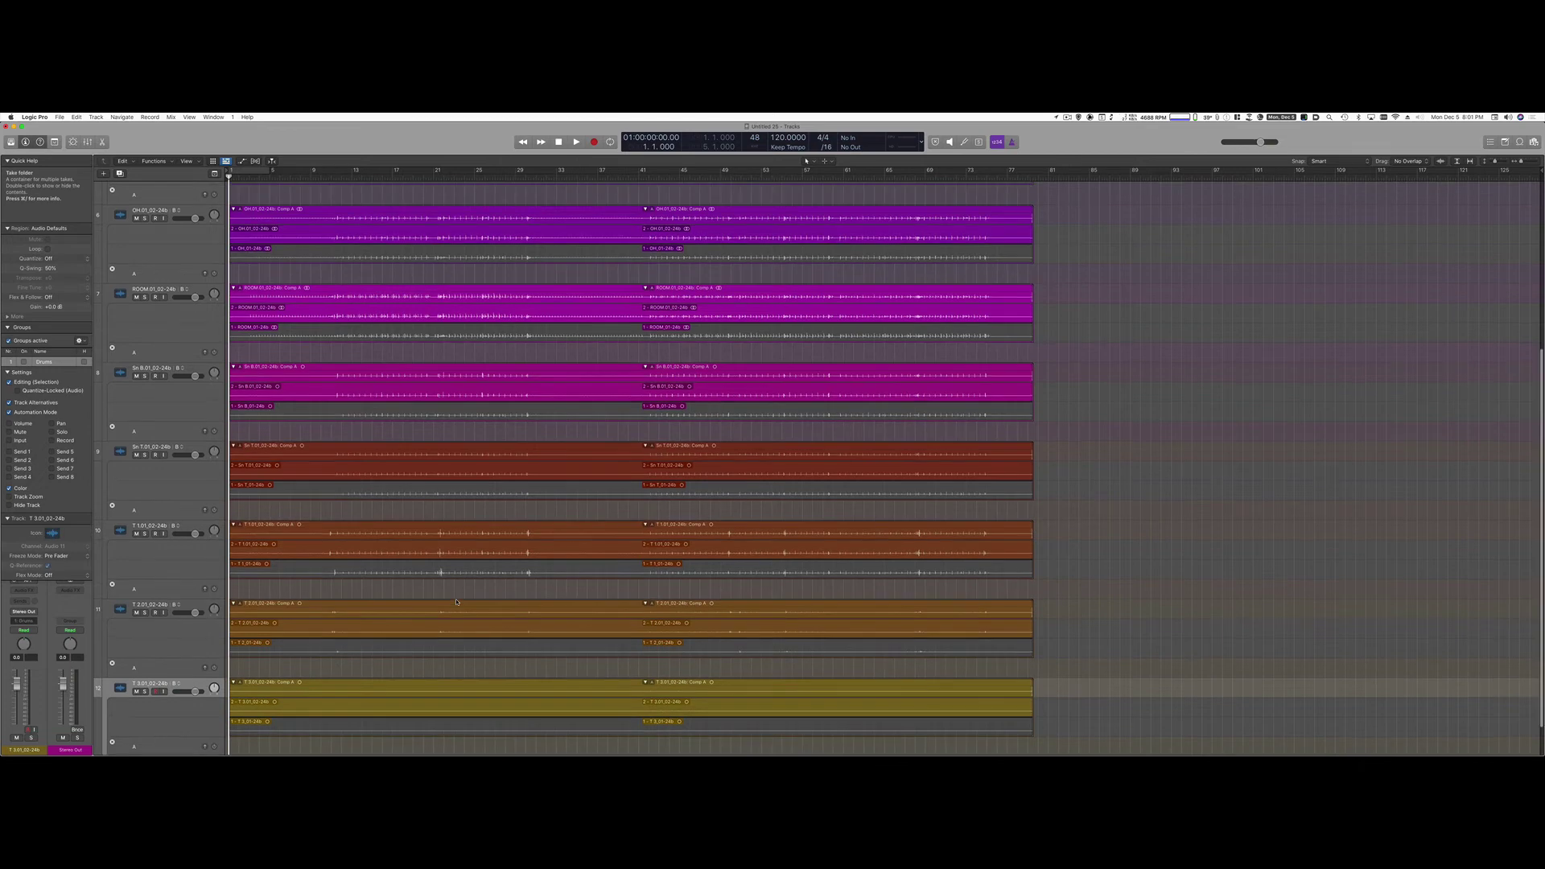
{"action": "scroll", "coordinate": [457, 602], "scroll_direction": "up", "scroll_amount": 2}
{"action": "scroll", "coordinate": [456, 601], "scroll_direction": "up", "scroll_amount": 5}
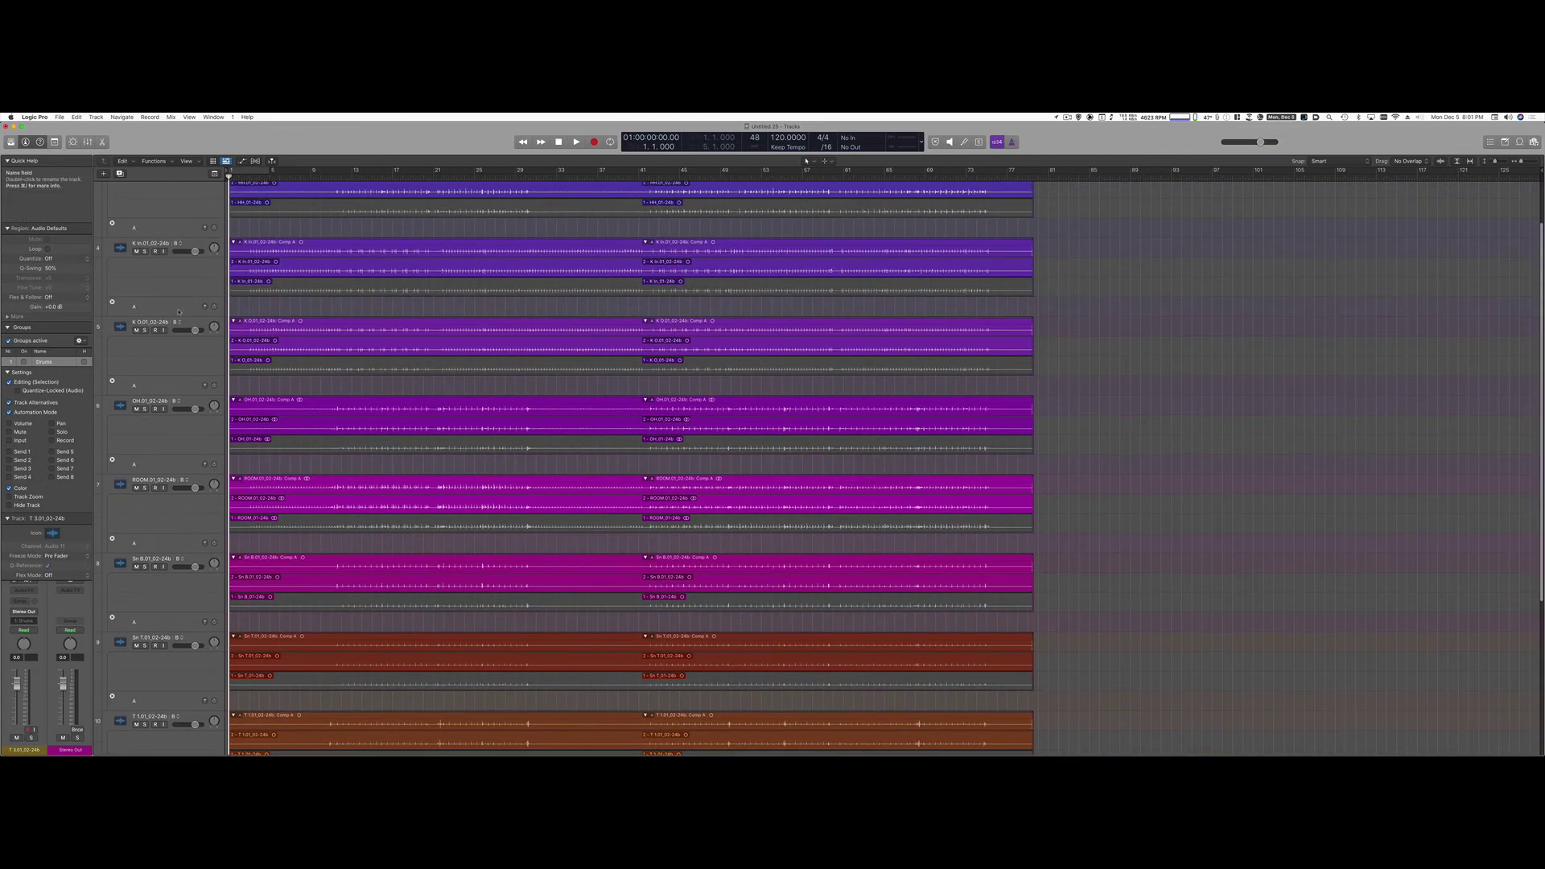
{"action": "scroll", "coordinate": [111, 300], "scroll_direction": "up", "scroll_amount": 3}
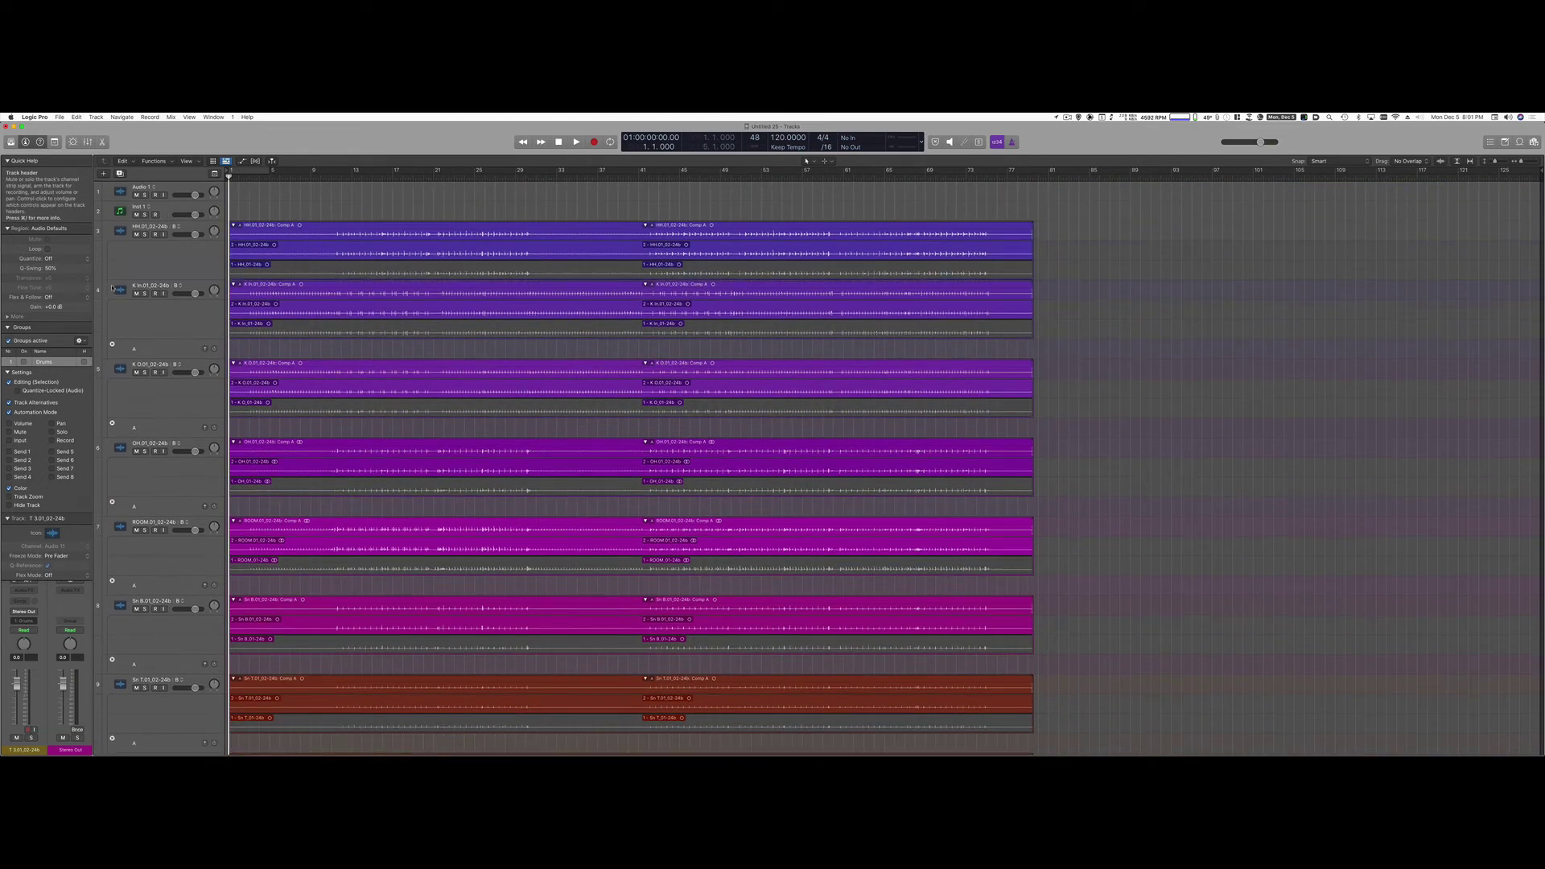
Hide the empty automation lanes under drum tracks 4 through 8.
{"action": "left_click", "coordinate": [112, 345]}
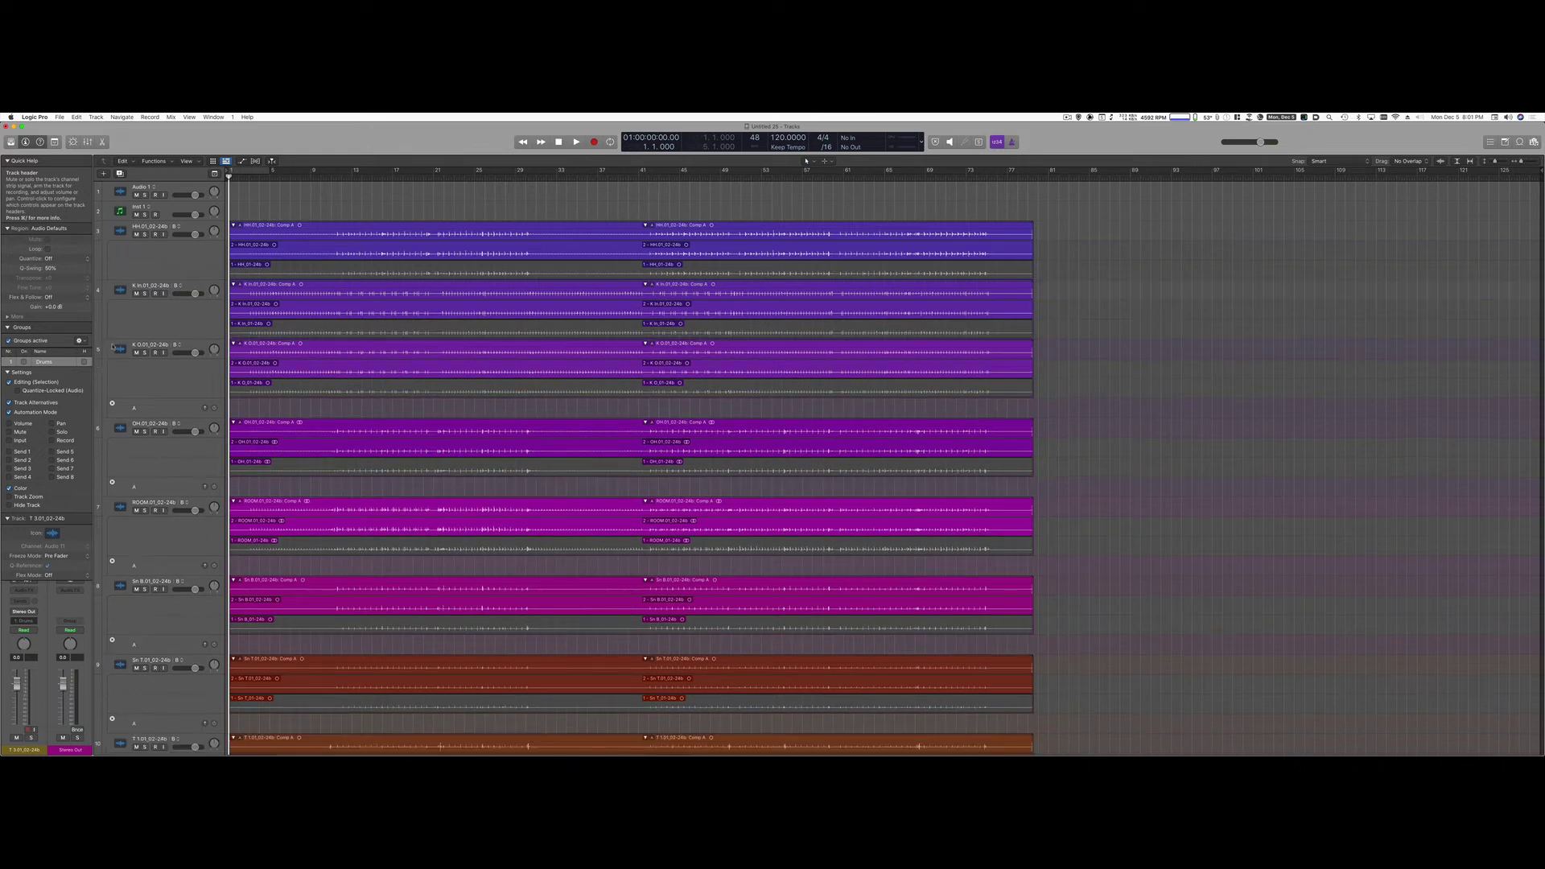
{"action": "left_click", "coordinate": [111, 404]}
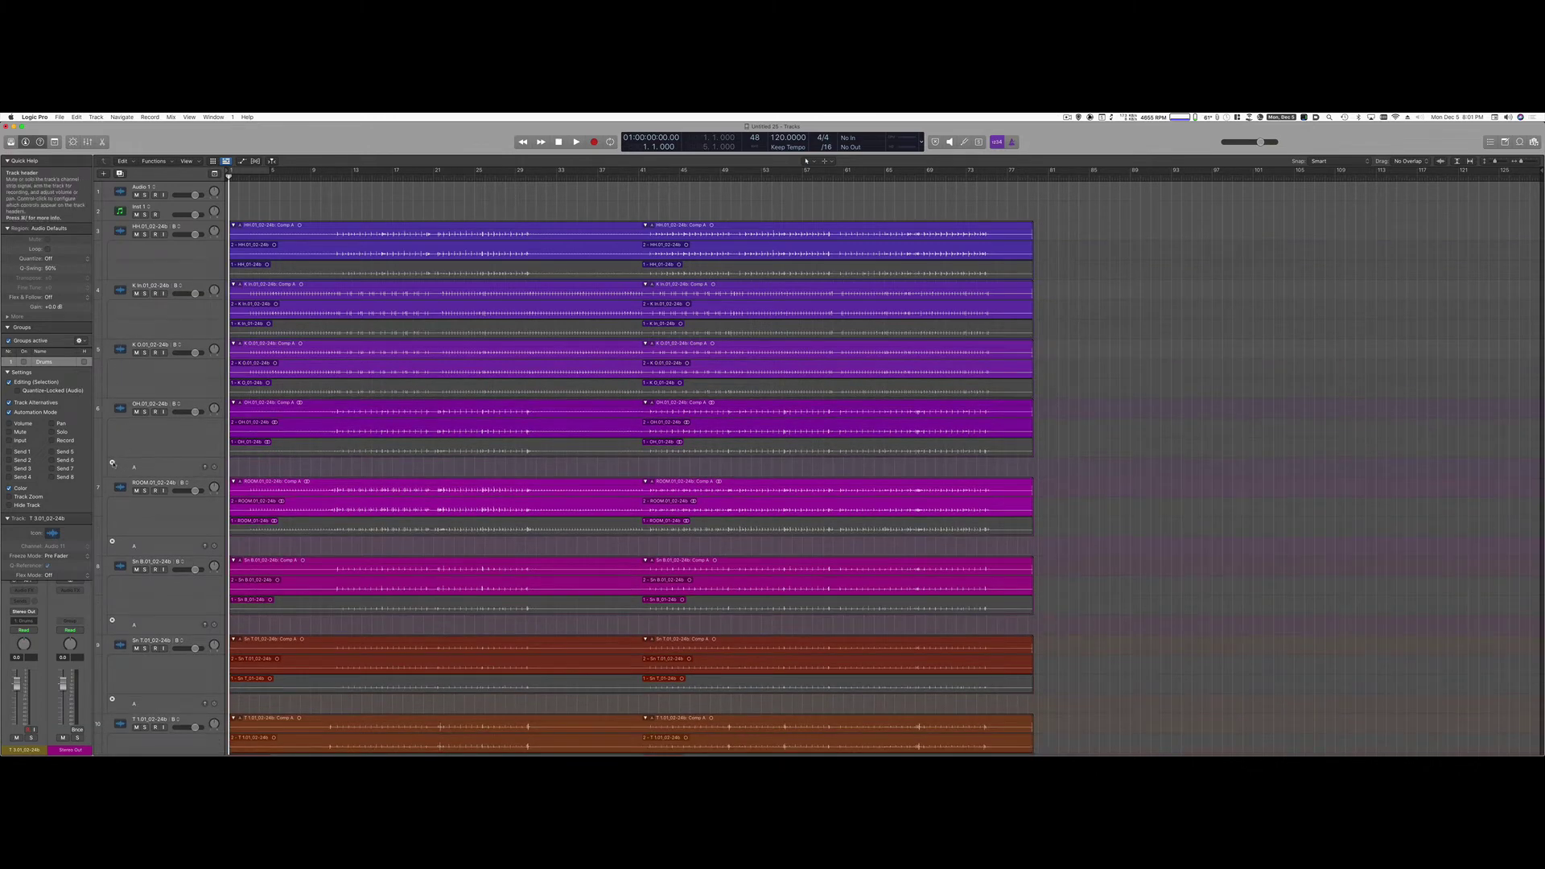
{"action": "left_click", "coordinate": [112, 463]}
{"action": "left_click", "coordinate": [112, 521]}
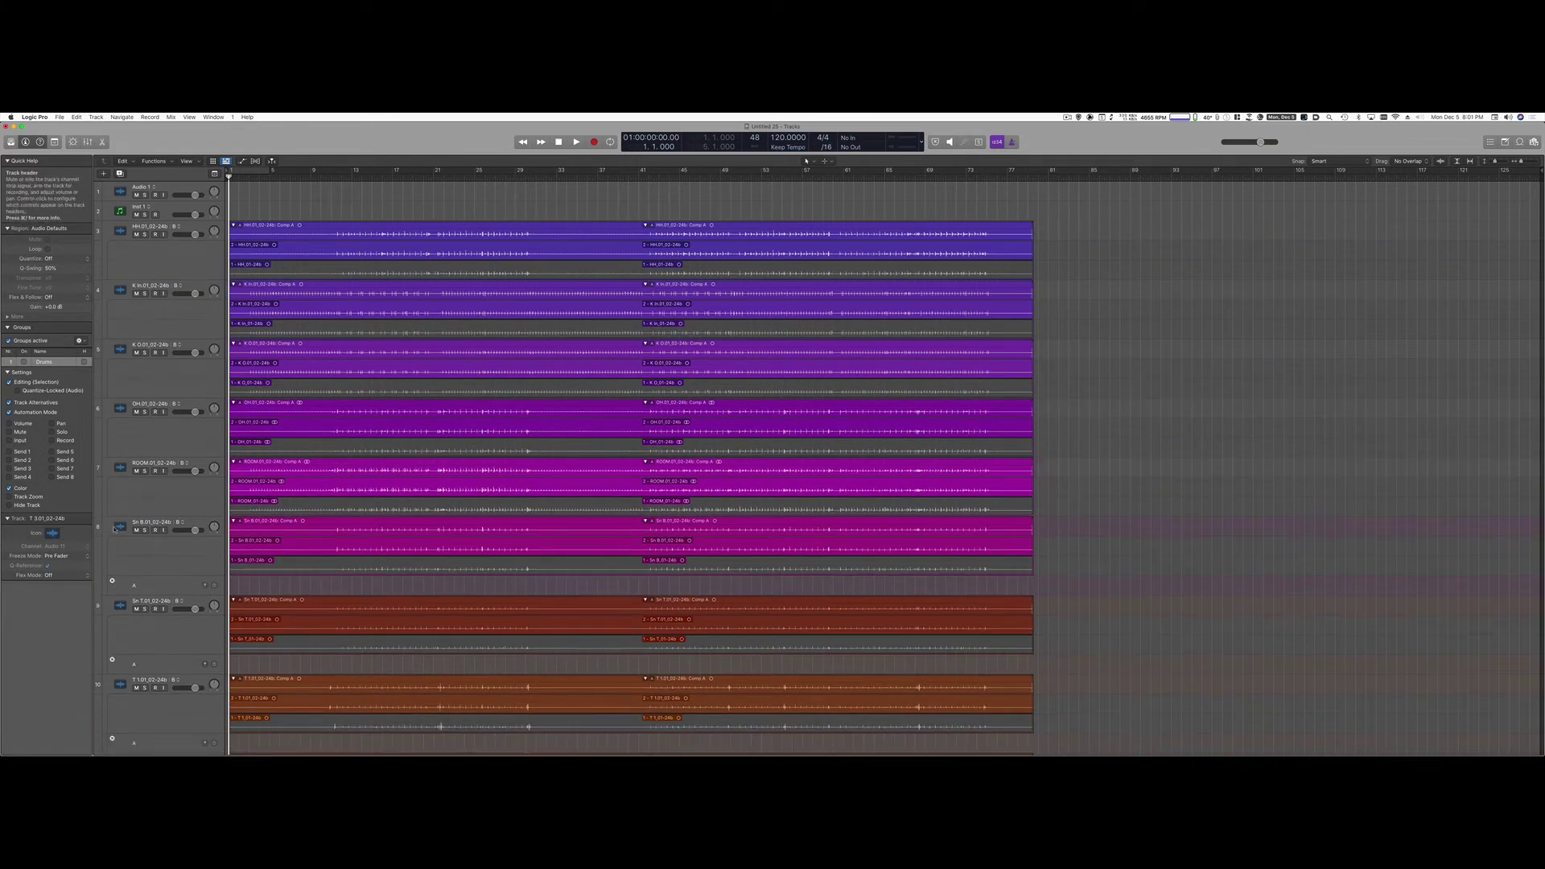
{"action": "left_click", "coordinate": [112, 583]}
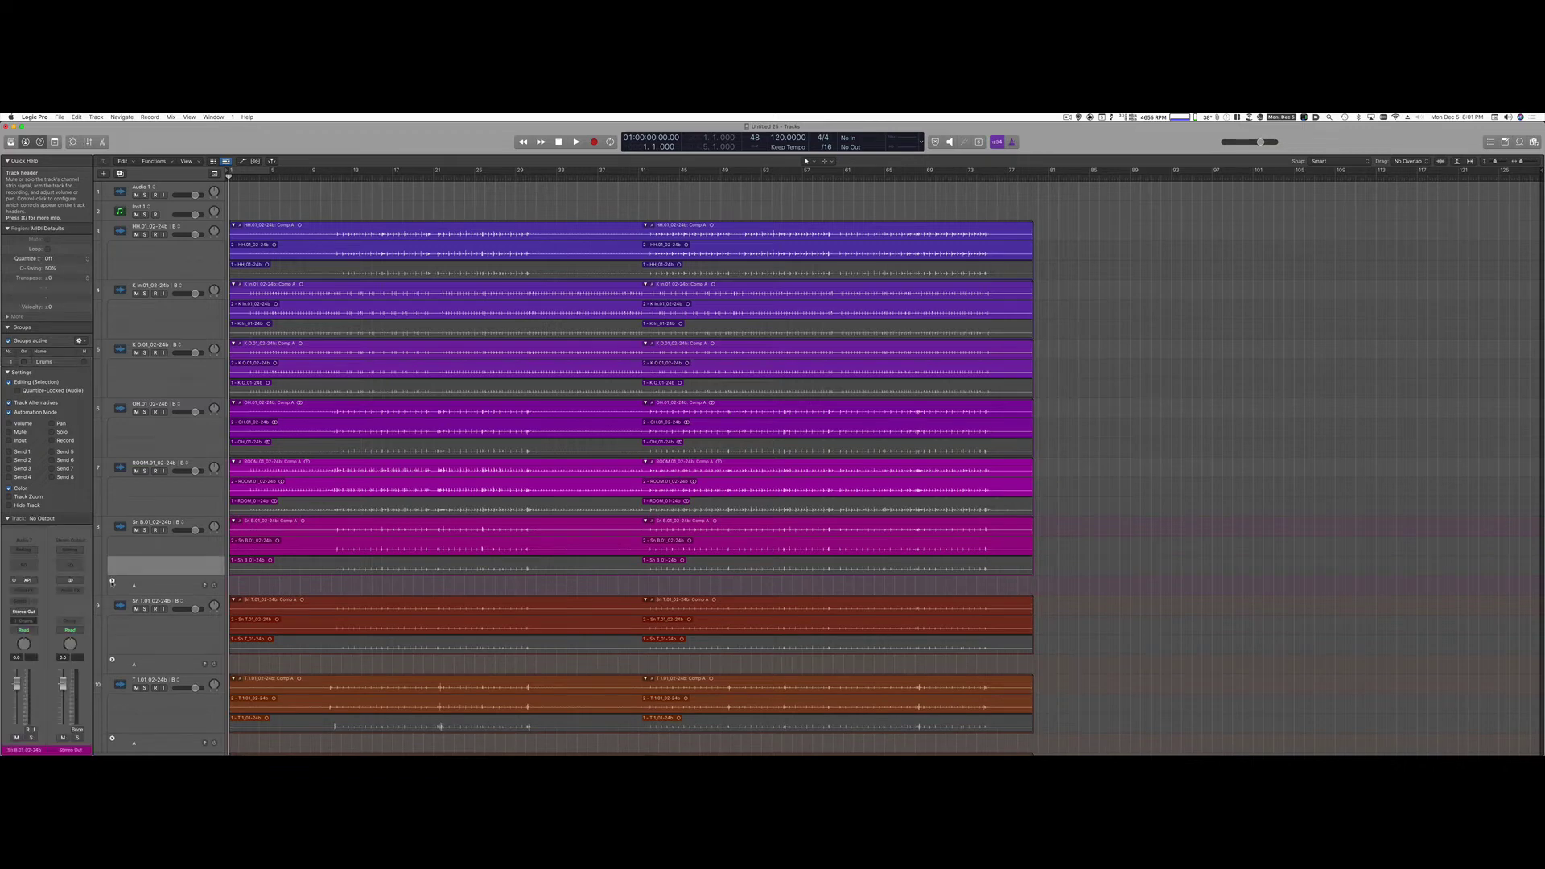
{"action": "left_click", "coordinate": [112, 581]}
Hide the automation lanes under tracks 9 to 12 and switch the Drums group back on.
{"action": "scroll", "coordinate": [112, 581], "scroll_direction": "down", "scroll_amount": 3}
{"action": "left_click", "coordinate": [113, 579]}
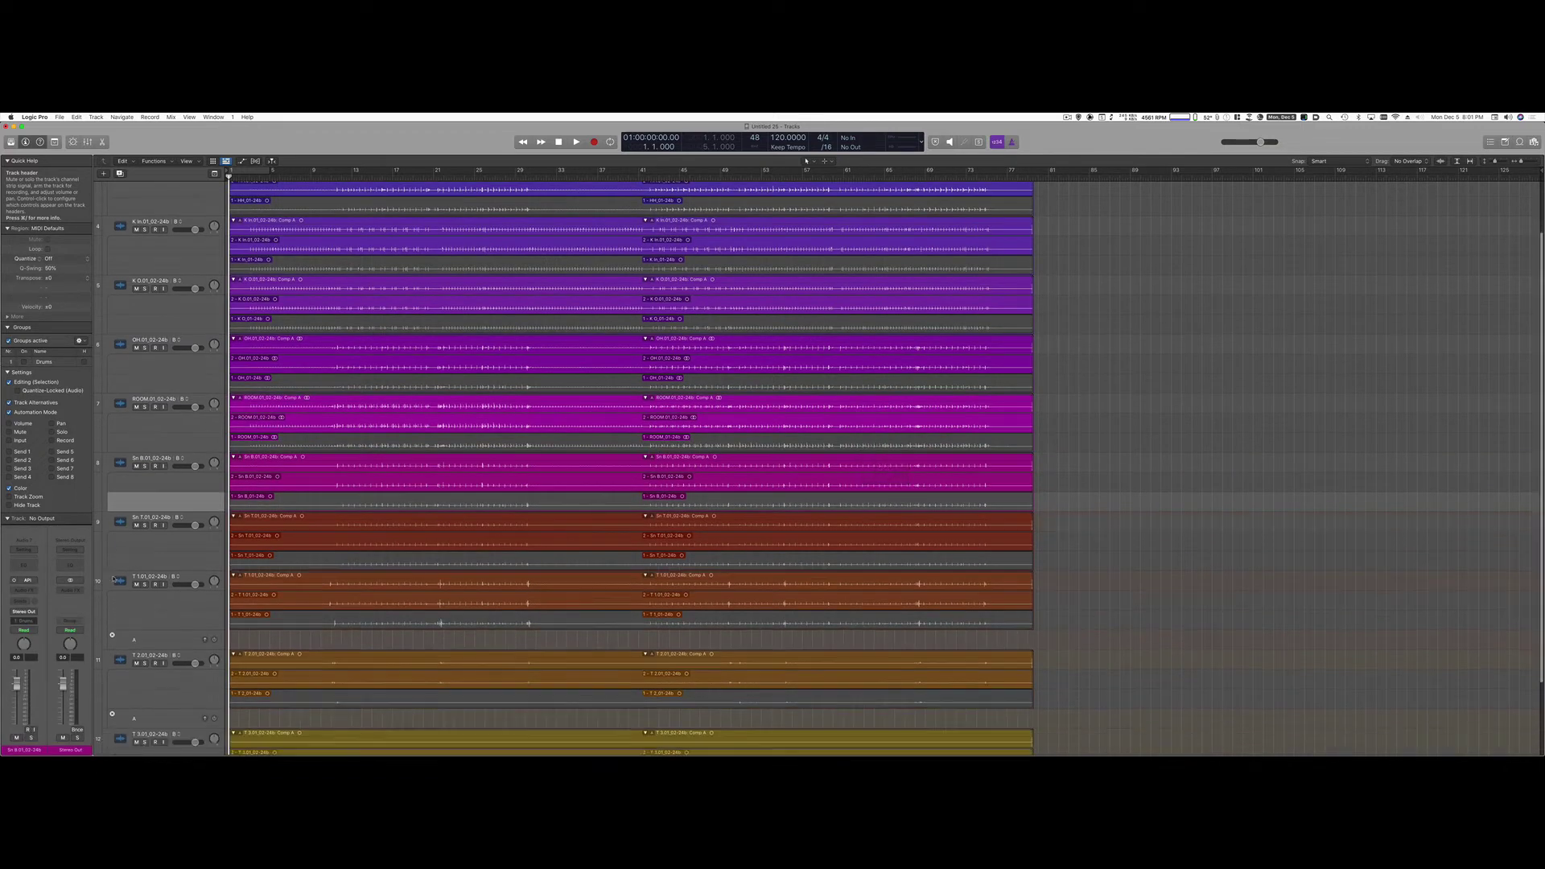
{"action": "scroll", "coordinate": [114, 578], "scroll_direction": "down", "scroll_amount": 3}
{"action": "left_click", "coordinate": [112, 580]}
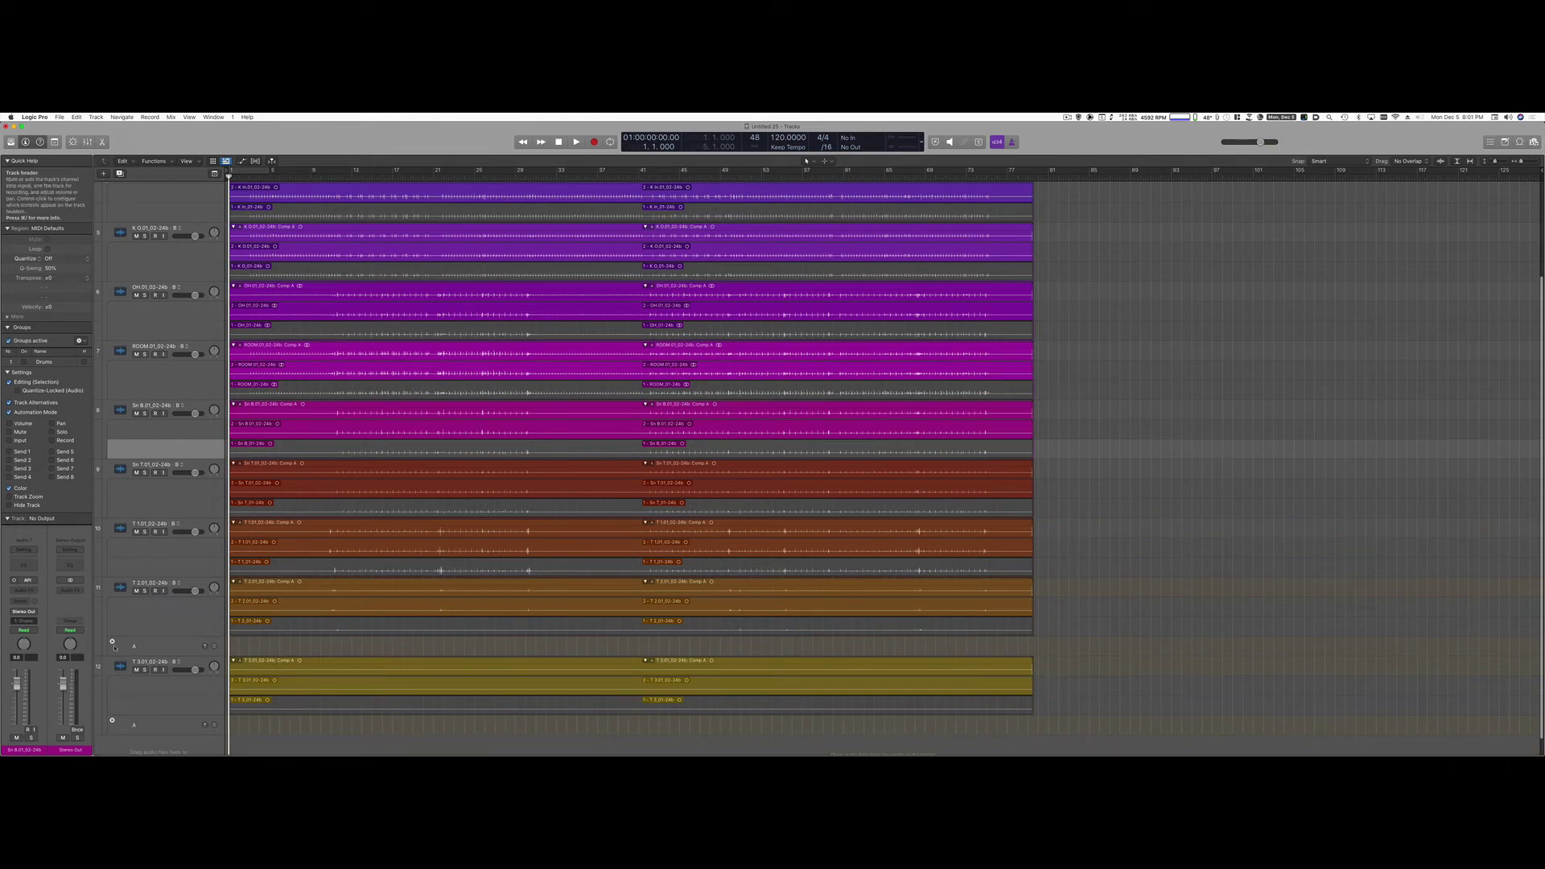
{"action": "left_click", "coordinate": [112, 644]}
{"action": "left_click", "coordinate": [114, 702]}
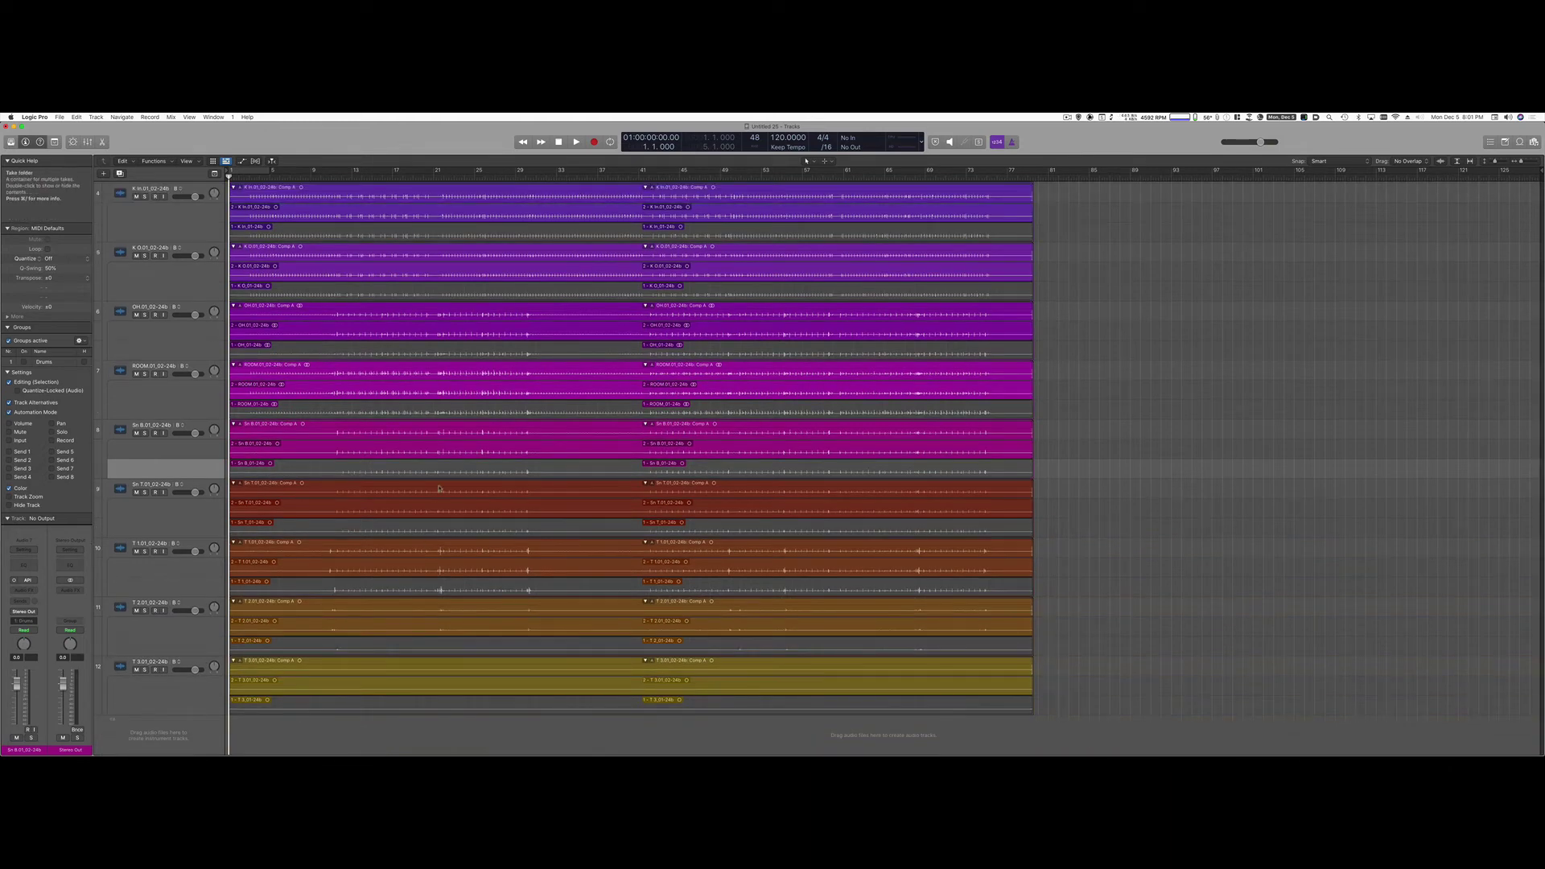
{"action": "scroll", "coordinate": [418, 272], "scroll_direction": "up", "scroll_amount": 4}
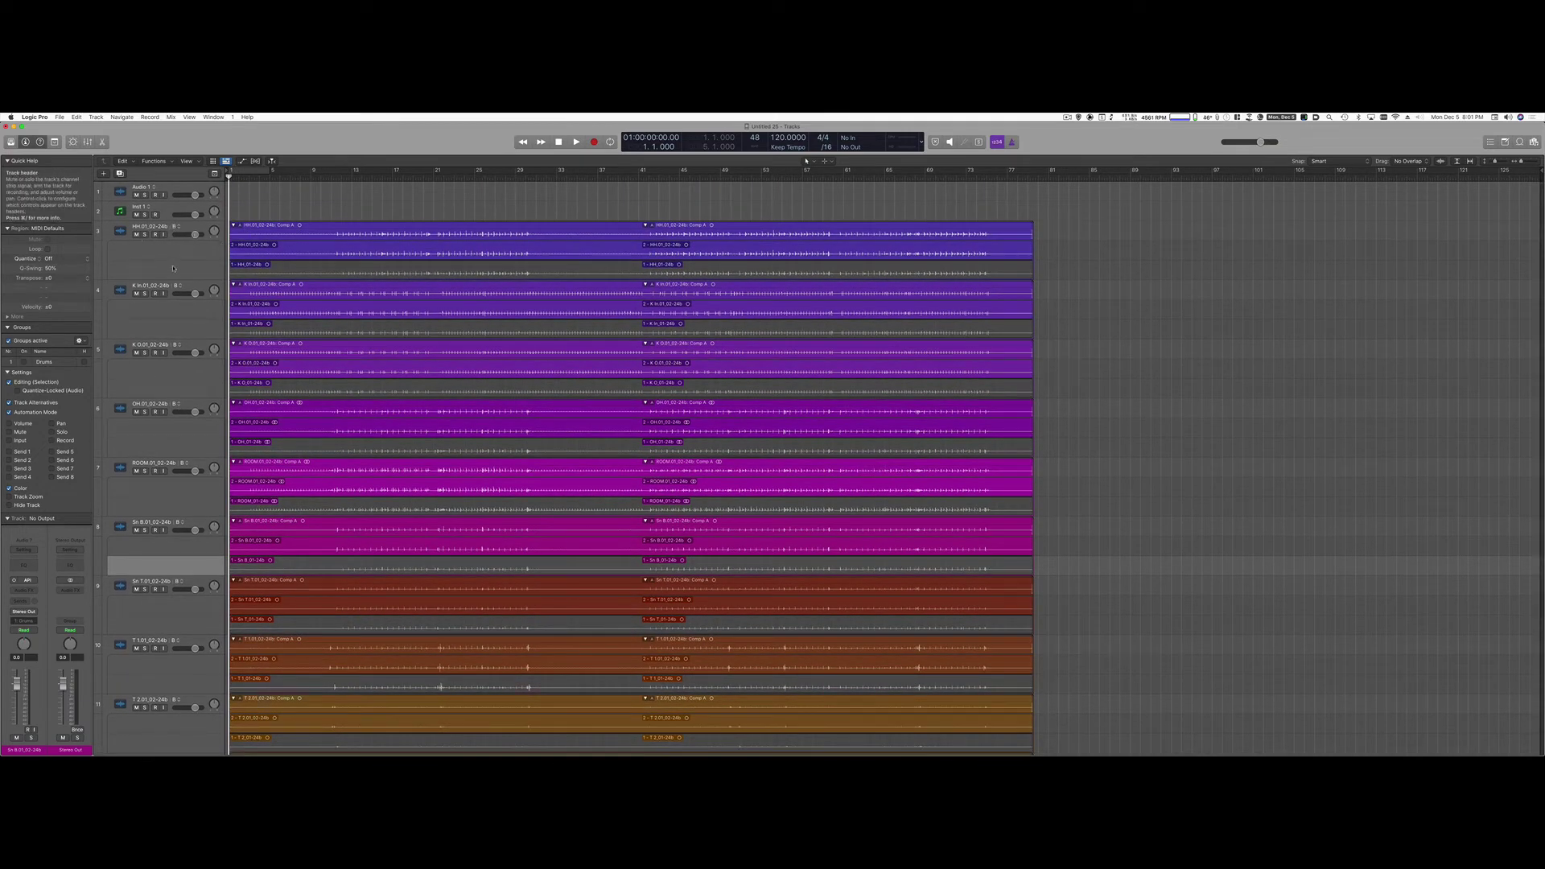
{"action": "left_click", "coordinate": [24, 363]}
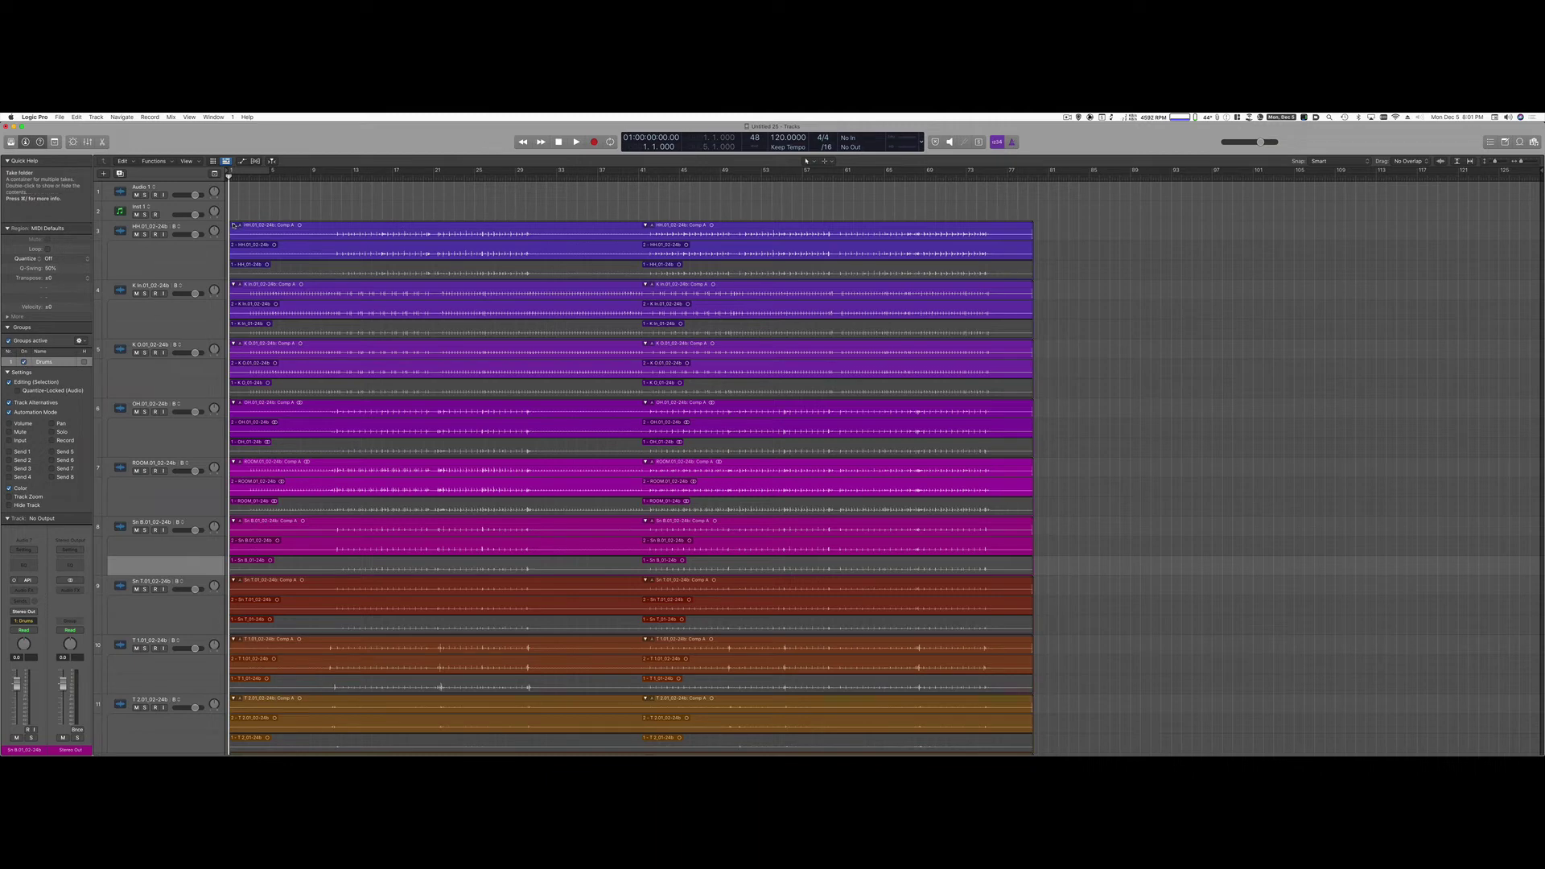
Select every drum take folder and swipe sections from different takes, including one near bar 41.
{"action": "left_click", "coordinate": [234, 225]}
{"action": "left_click", "coordinate": [233, 225]}
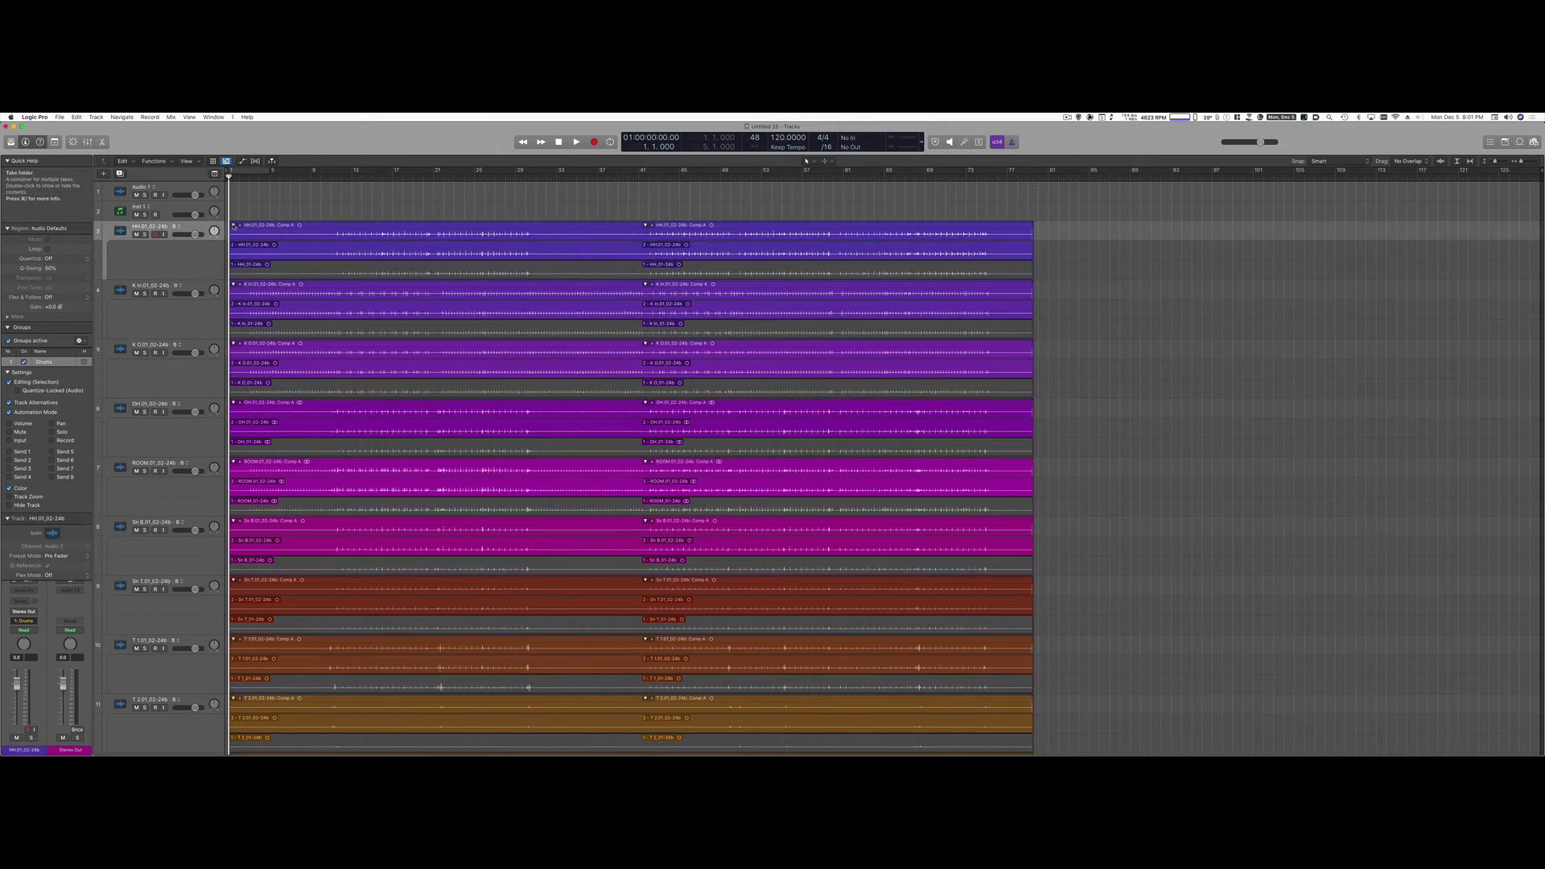
{"action": "key", "text": "super+a"}
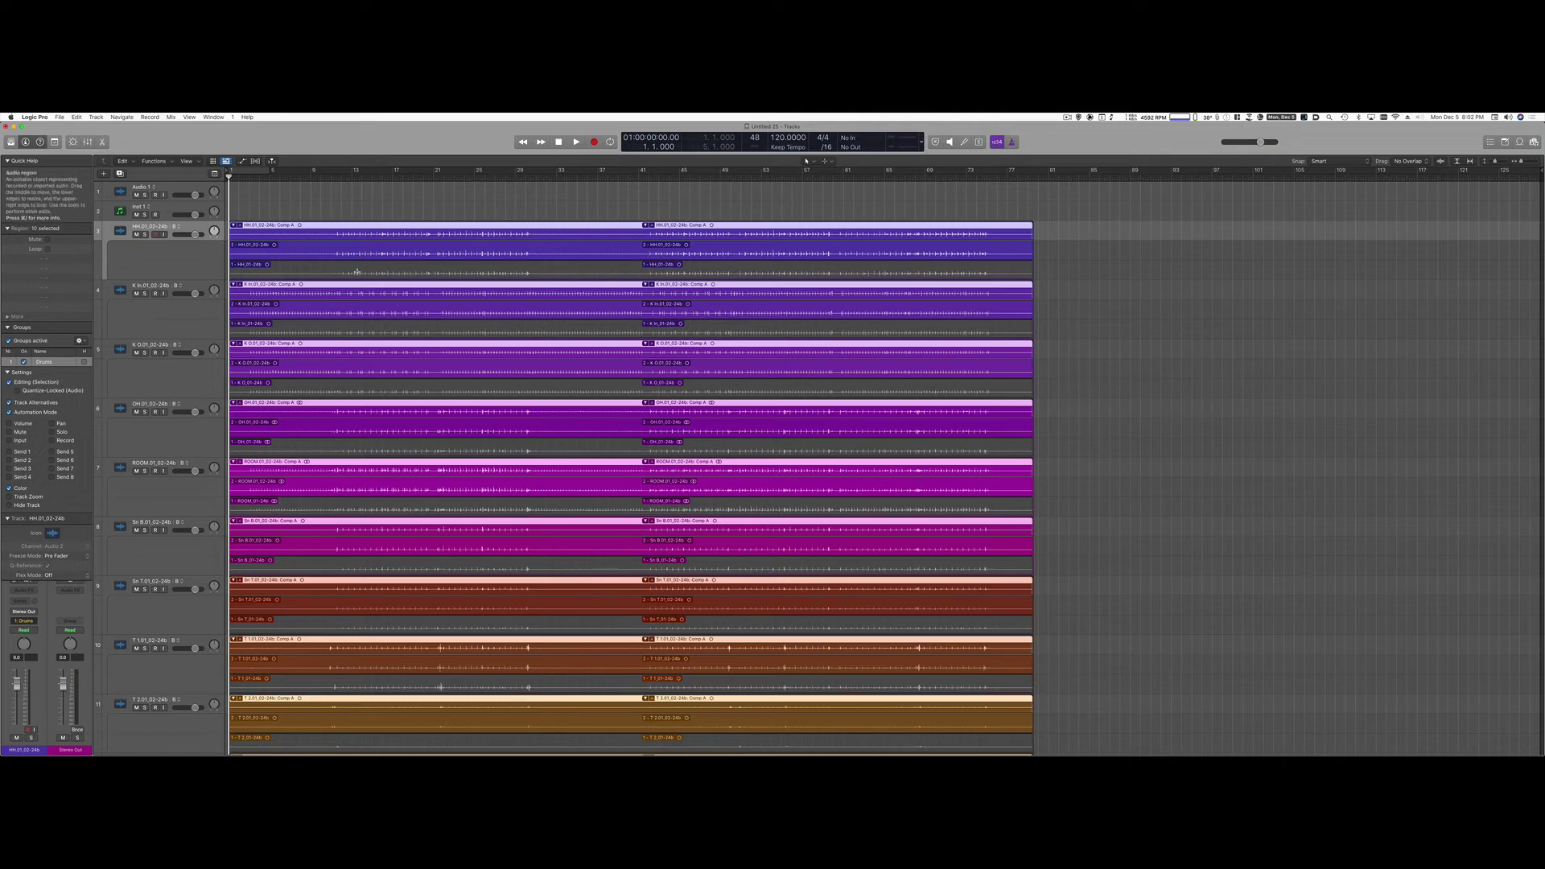
{"action": "left_click_drag", "start_coordinate": [372, 272], "coordinate": [478, 291]}
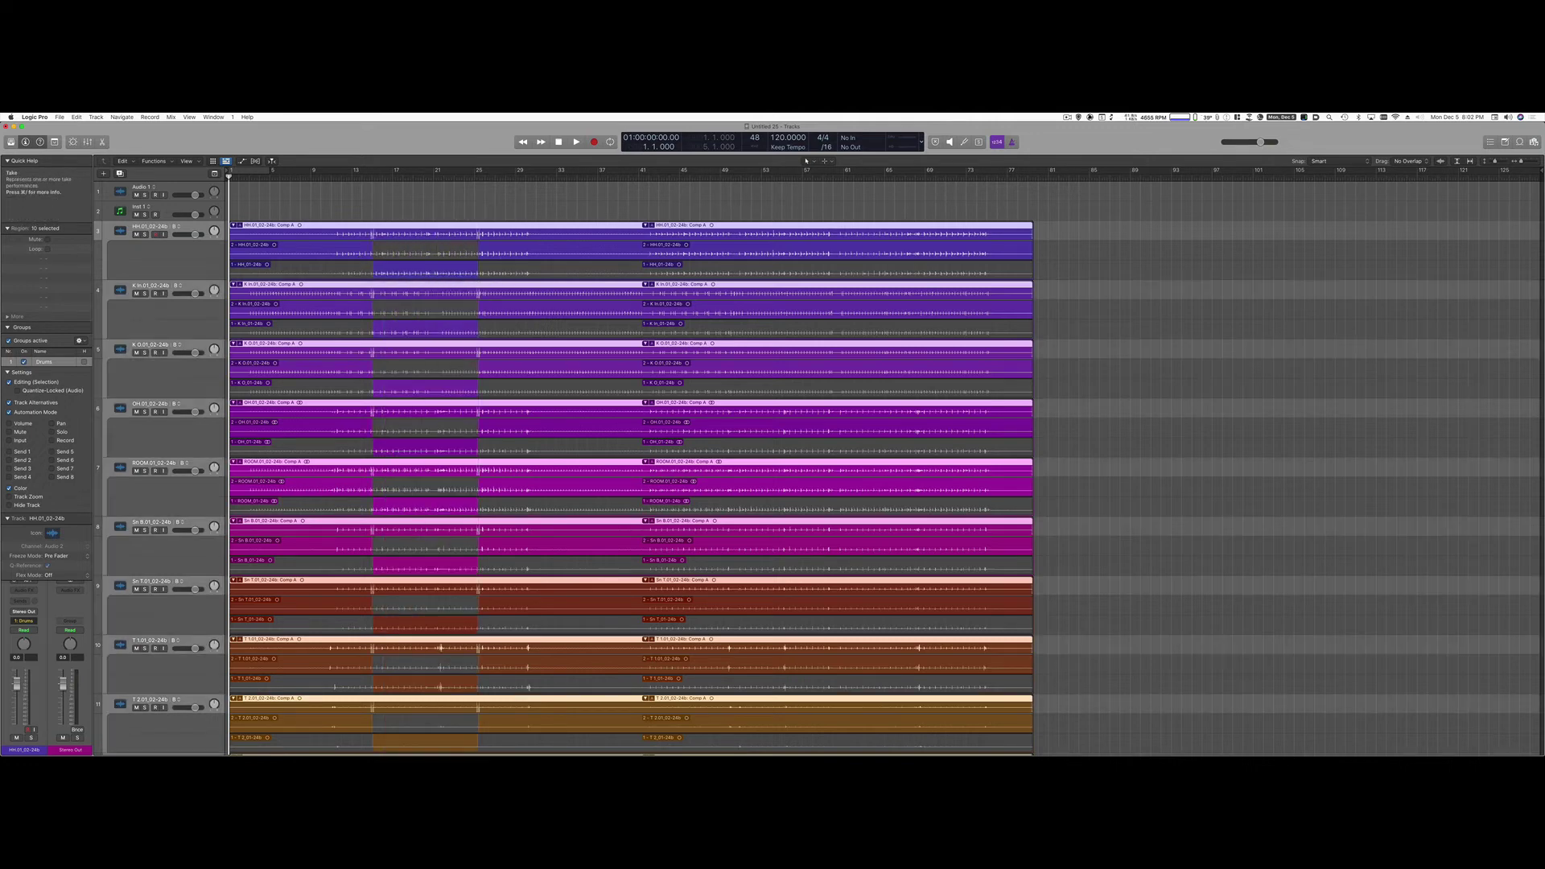
{"action": "left_click_drag", "start_coordinate": [673, 271], "coordinate": [787, 293]}
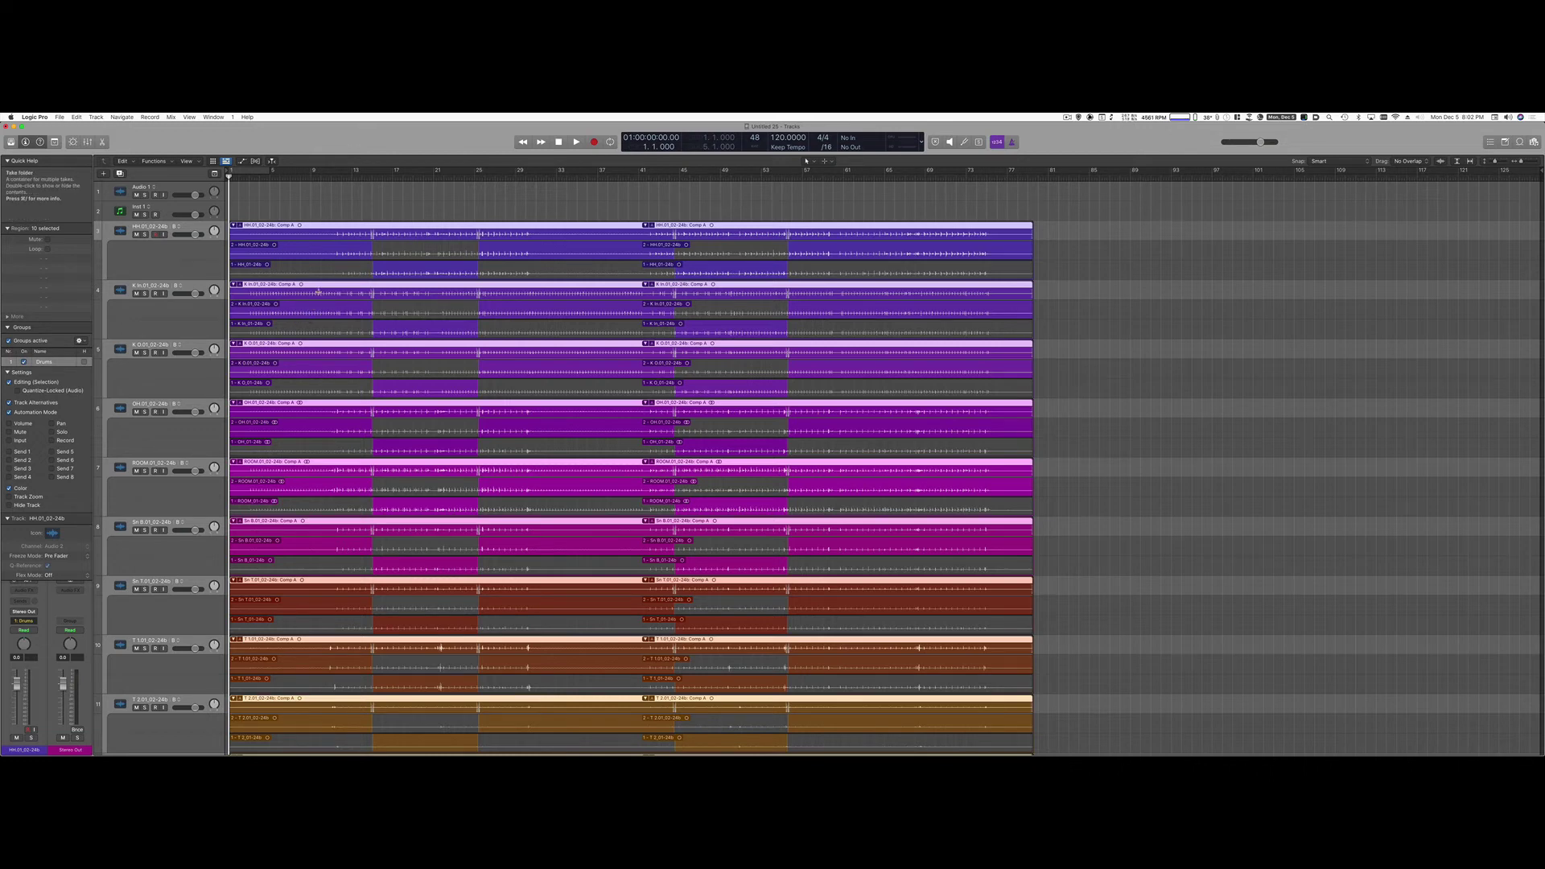
{"action": "left_click_drag", "start_coordinate": [316, 292], "coordinate": [324, 341]}
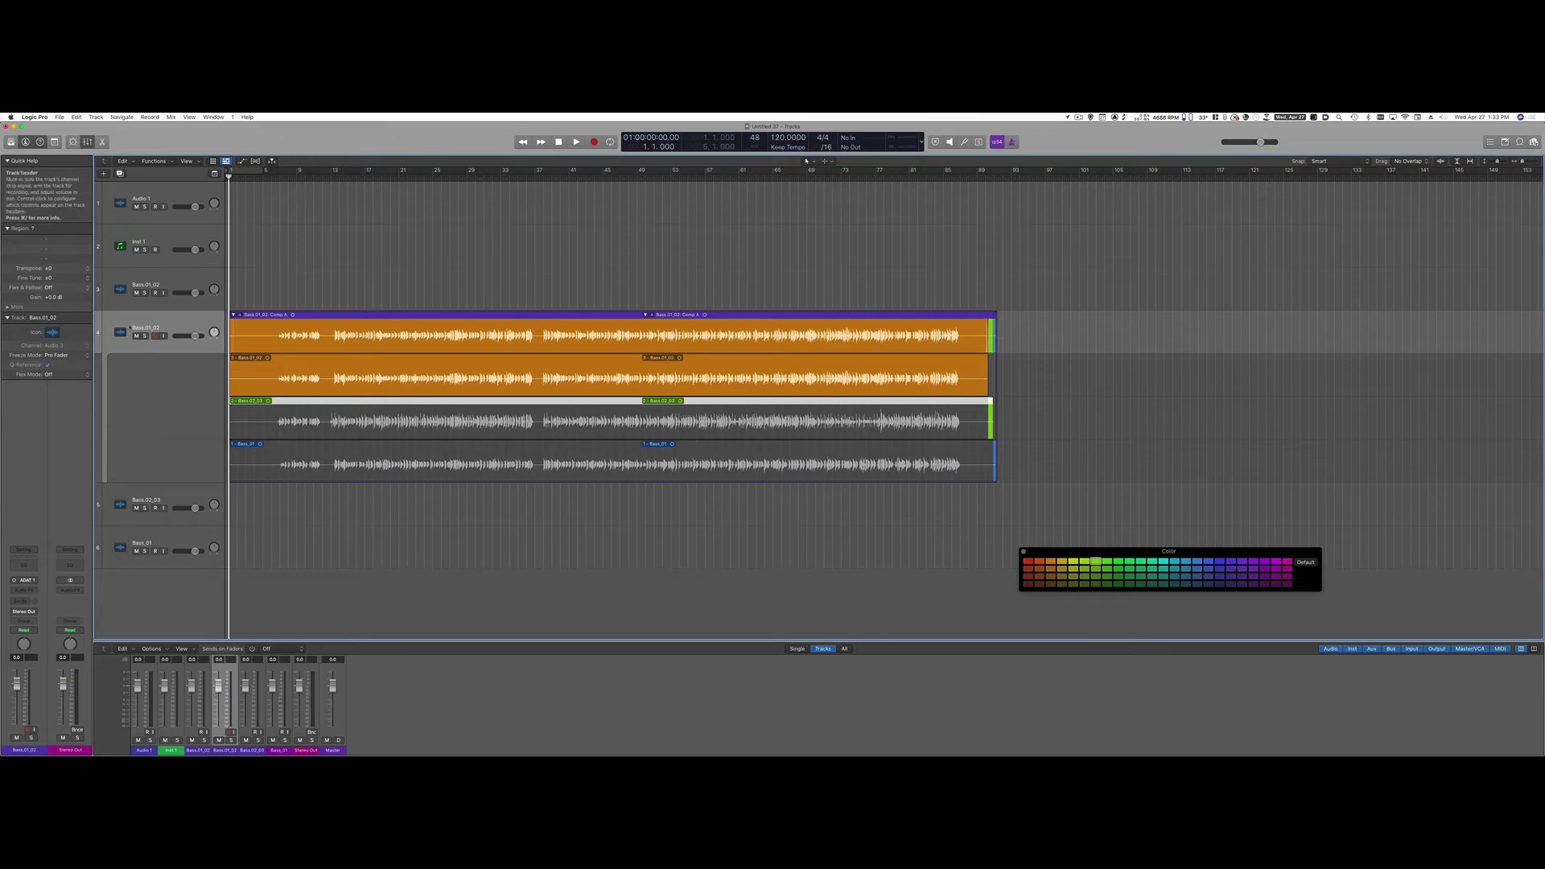
Select each of the three bass takes, audition from bar 6, and open the audio file editor.
{"action": "left_click", "coordinate": [279, 358]}
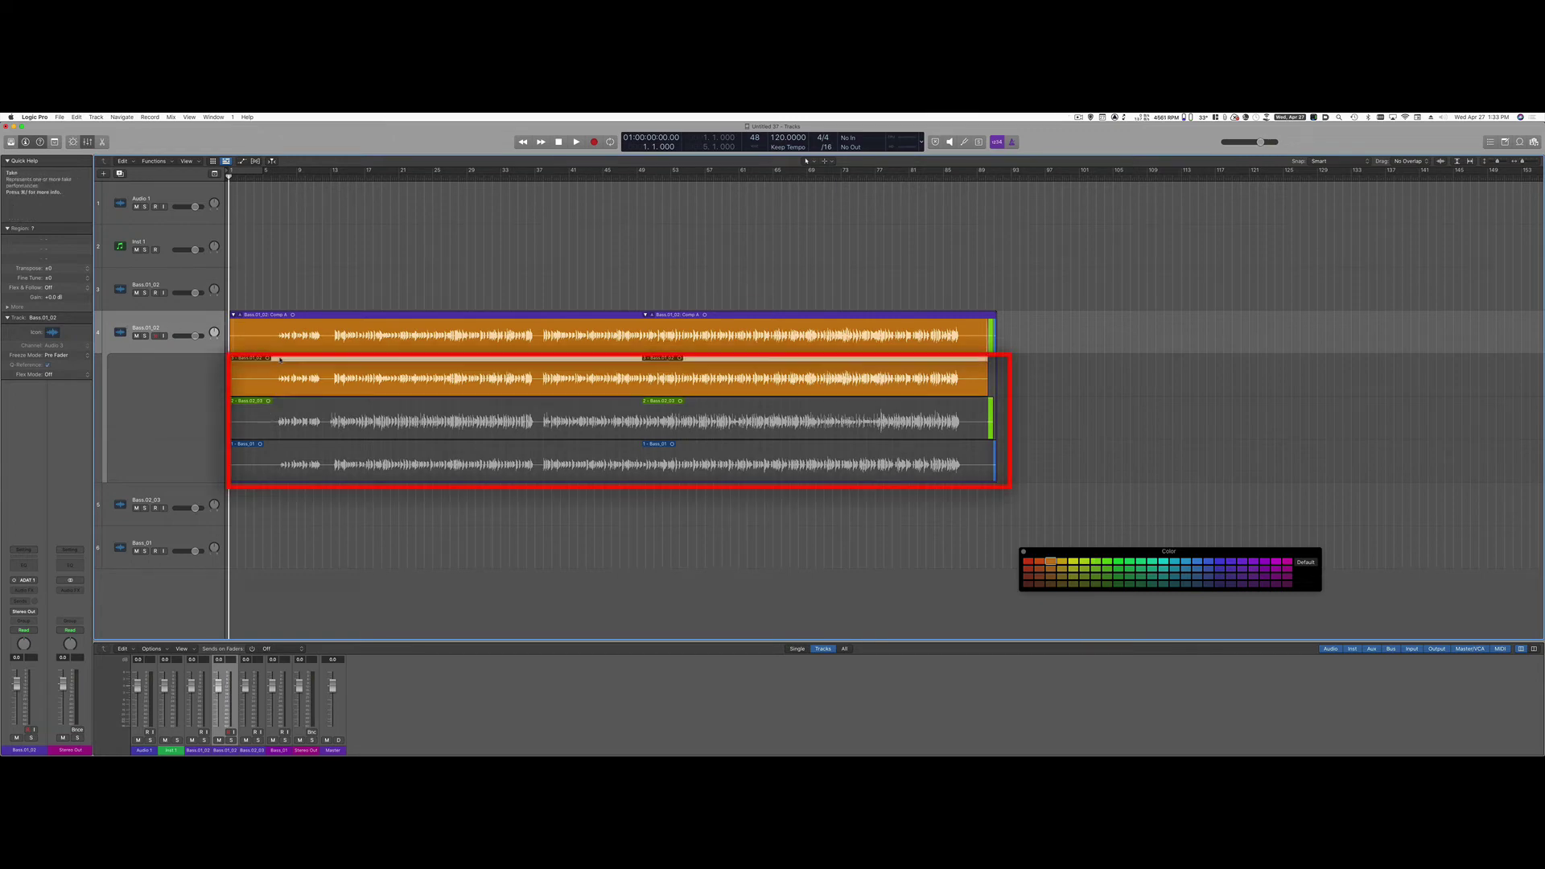
{"action": "left_click", "coordinate": [279, 404]}
{"action": "left_click", "coordinate": [280, 445]}
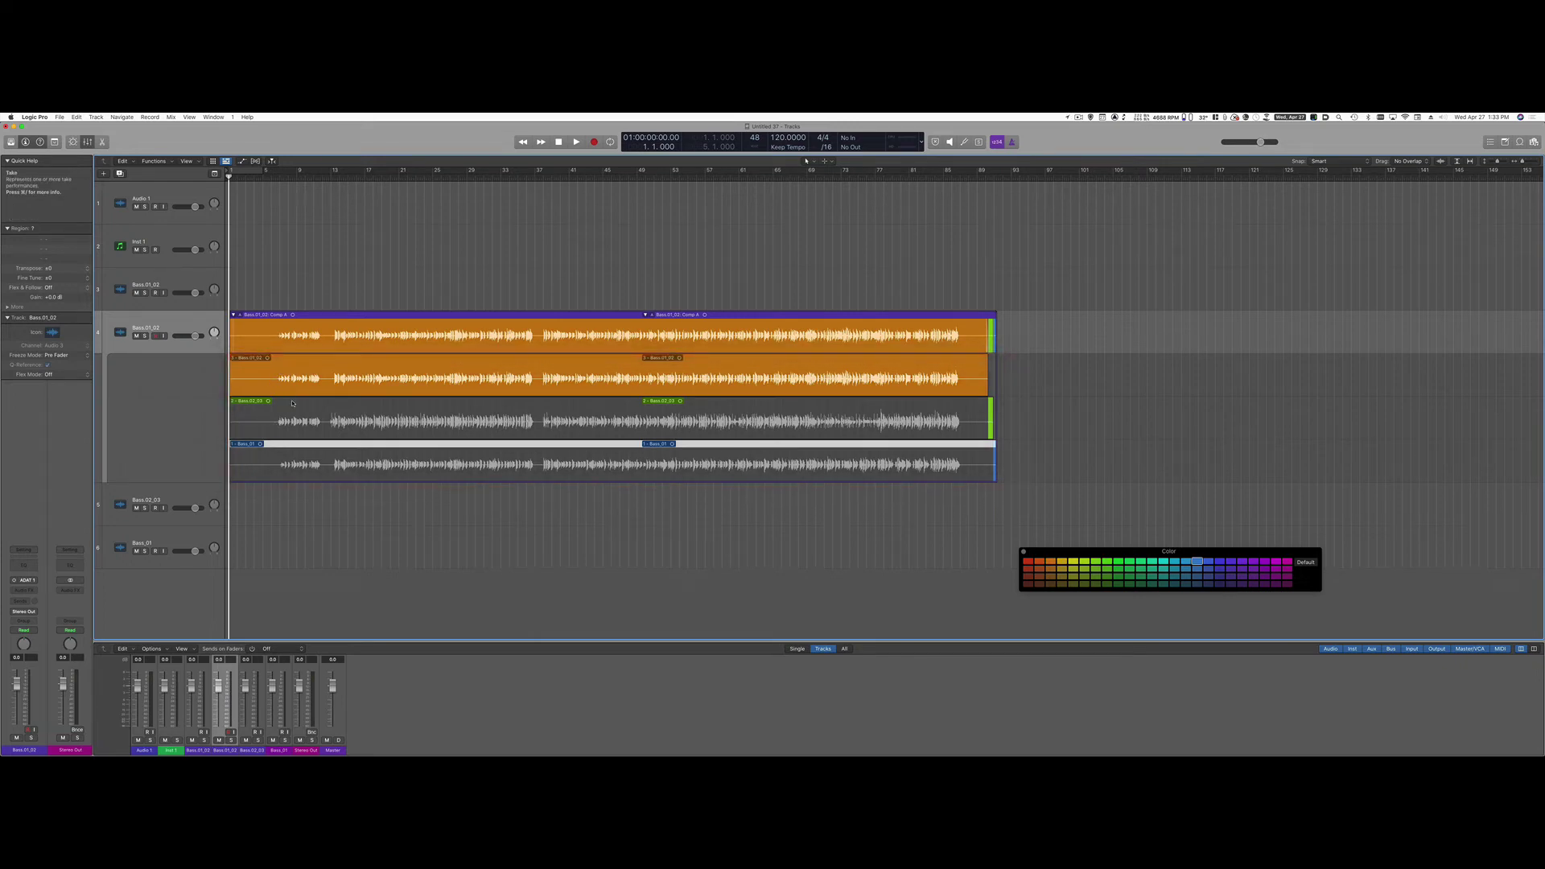
{"action": "left_click", "coordinate": [272, 176]}
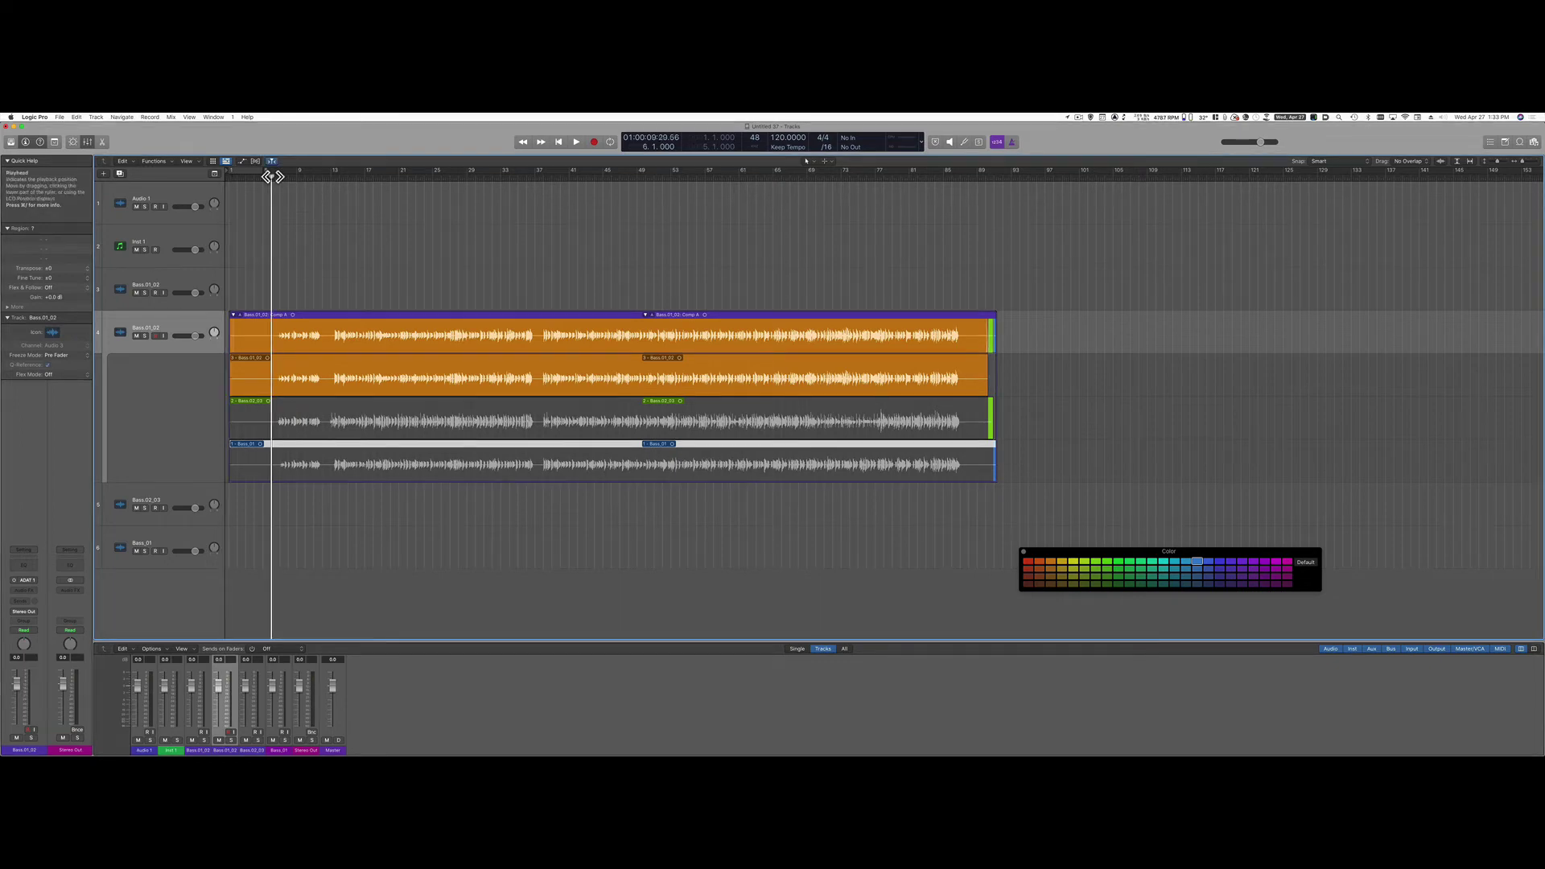
{"action": "key", "text": "space"}
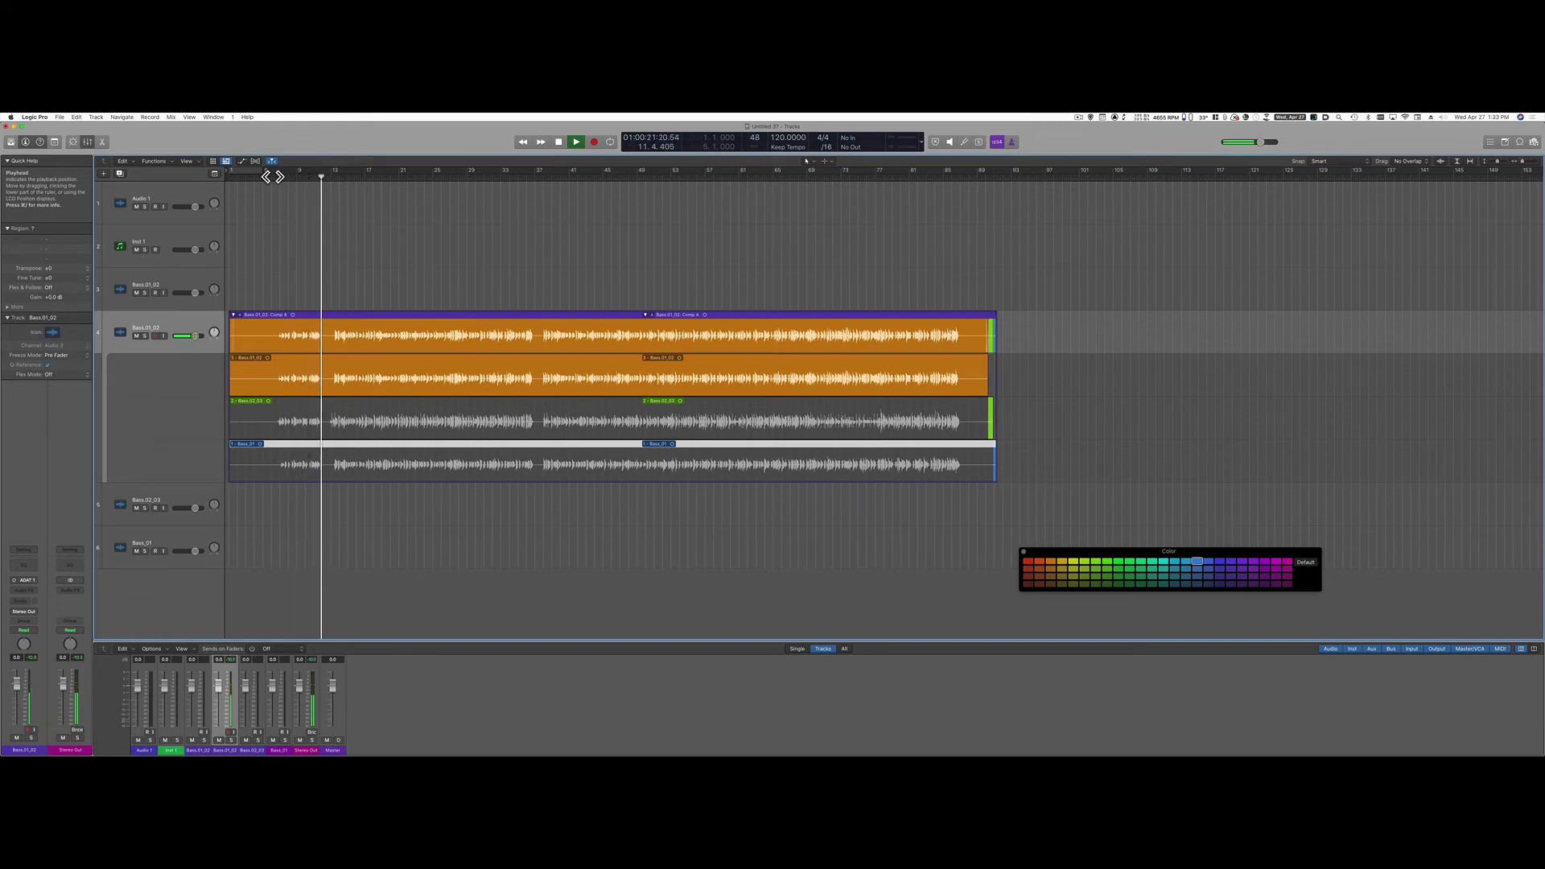
{"action": "key", "text": "space"}
{"action": "key", "text": "e"}
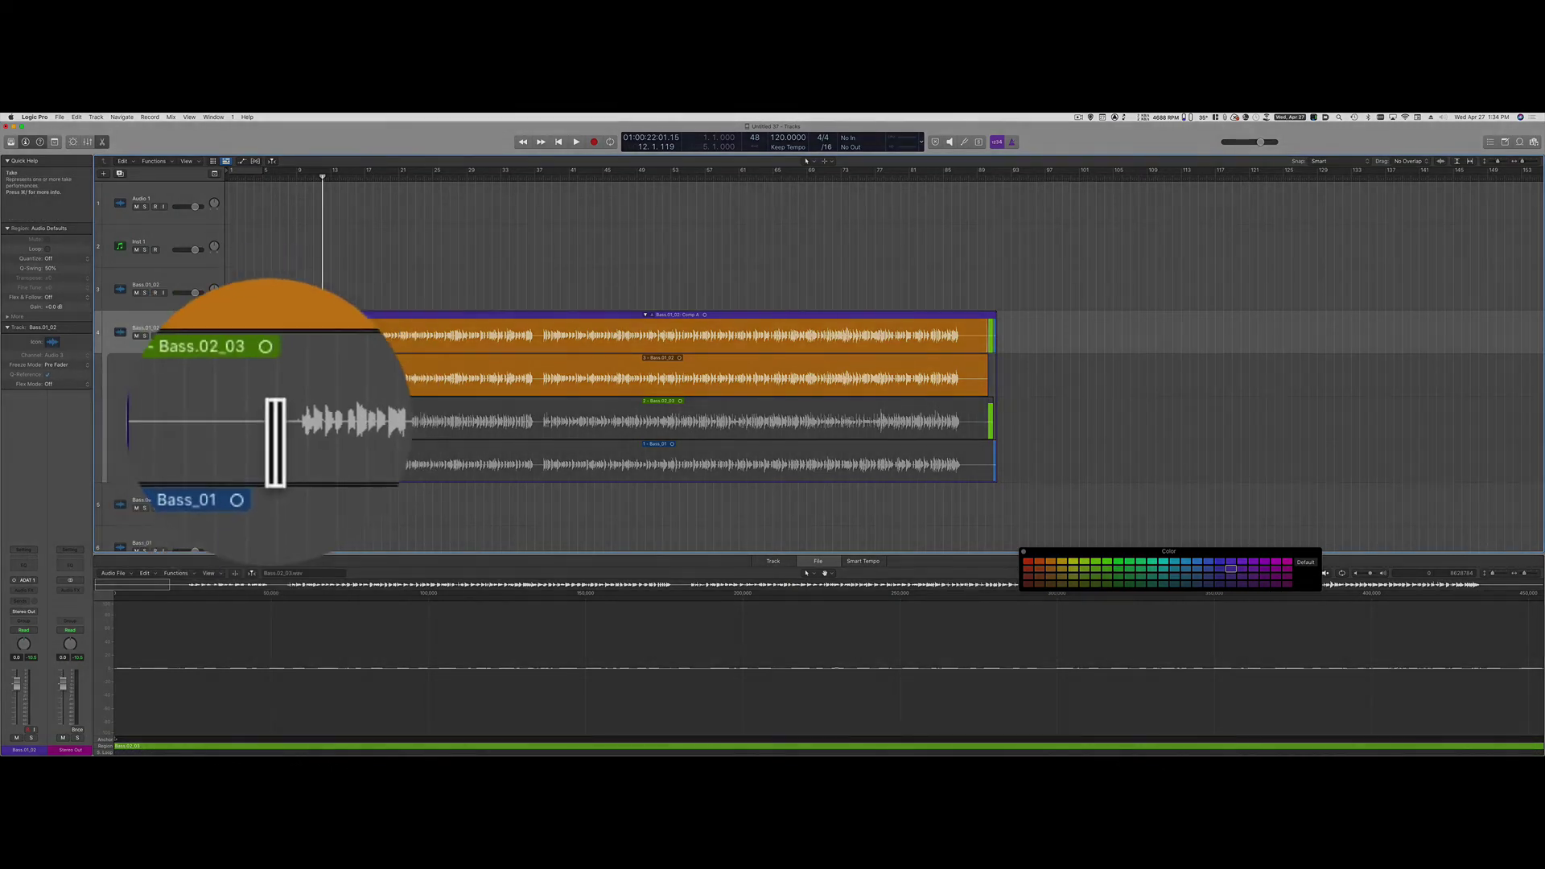
Swipe the opening section onto the Bass_01 take after auditioning, then close the audio file editor.
{"action": "left_click_drag", "start_coordinate": [271, 421], "coordinate": [536, 432]}
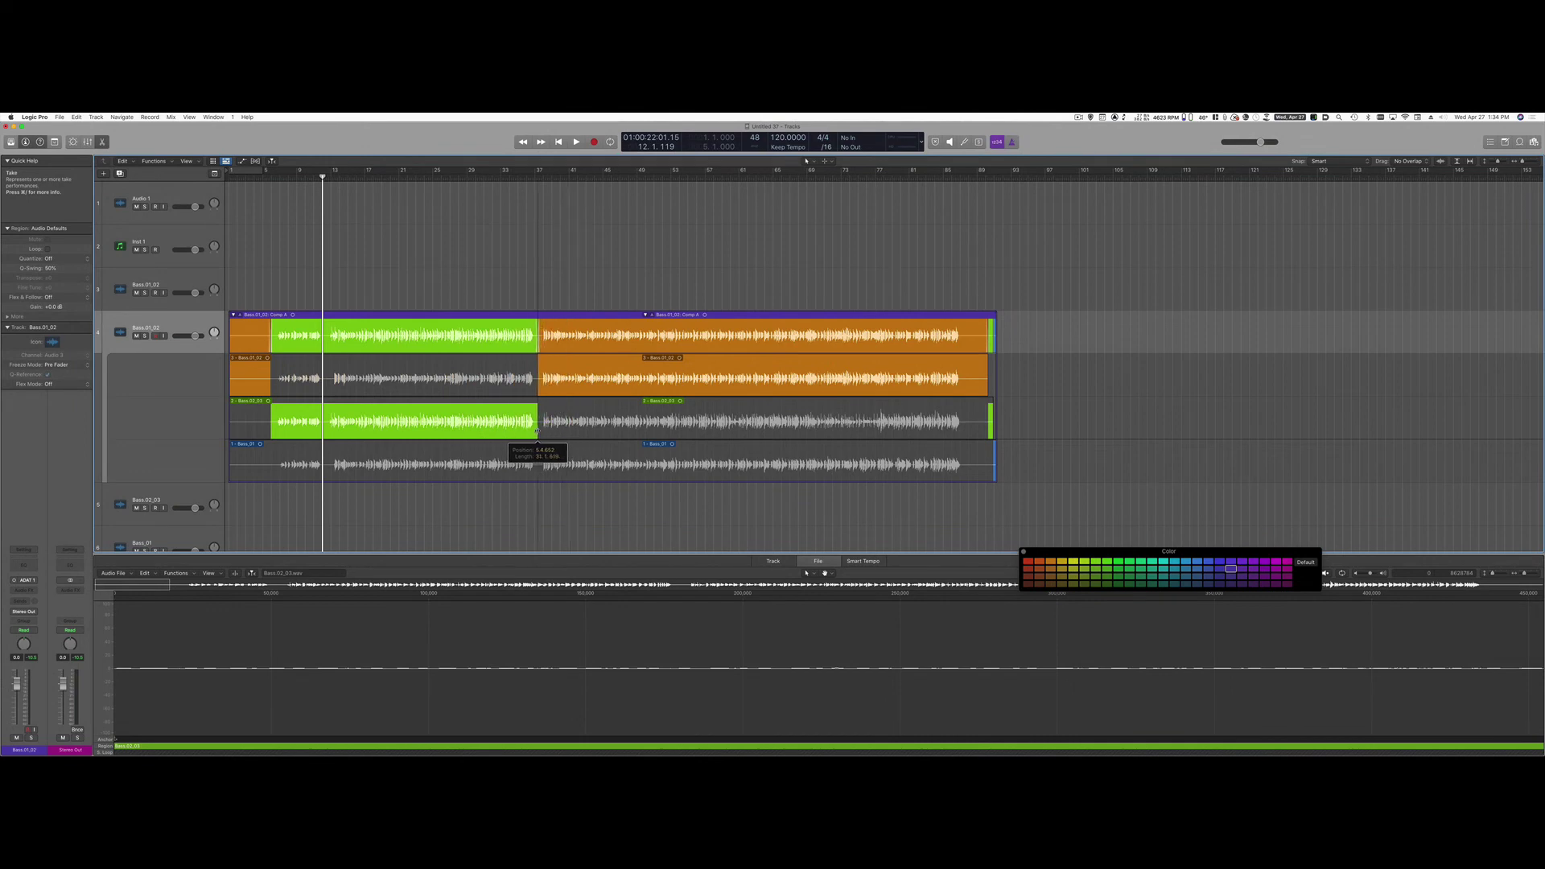
{"action": "double_click", "coordinate": [274, 176]}
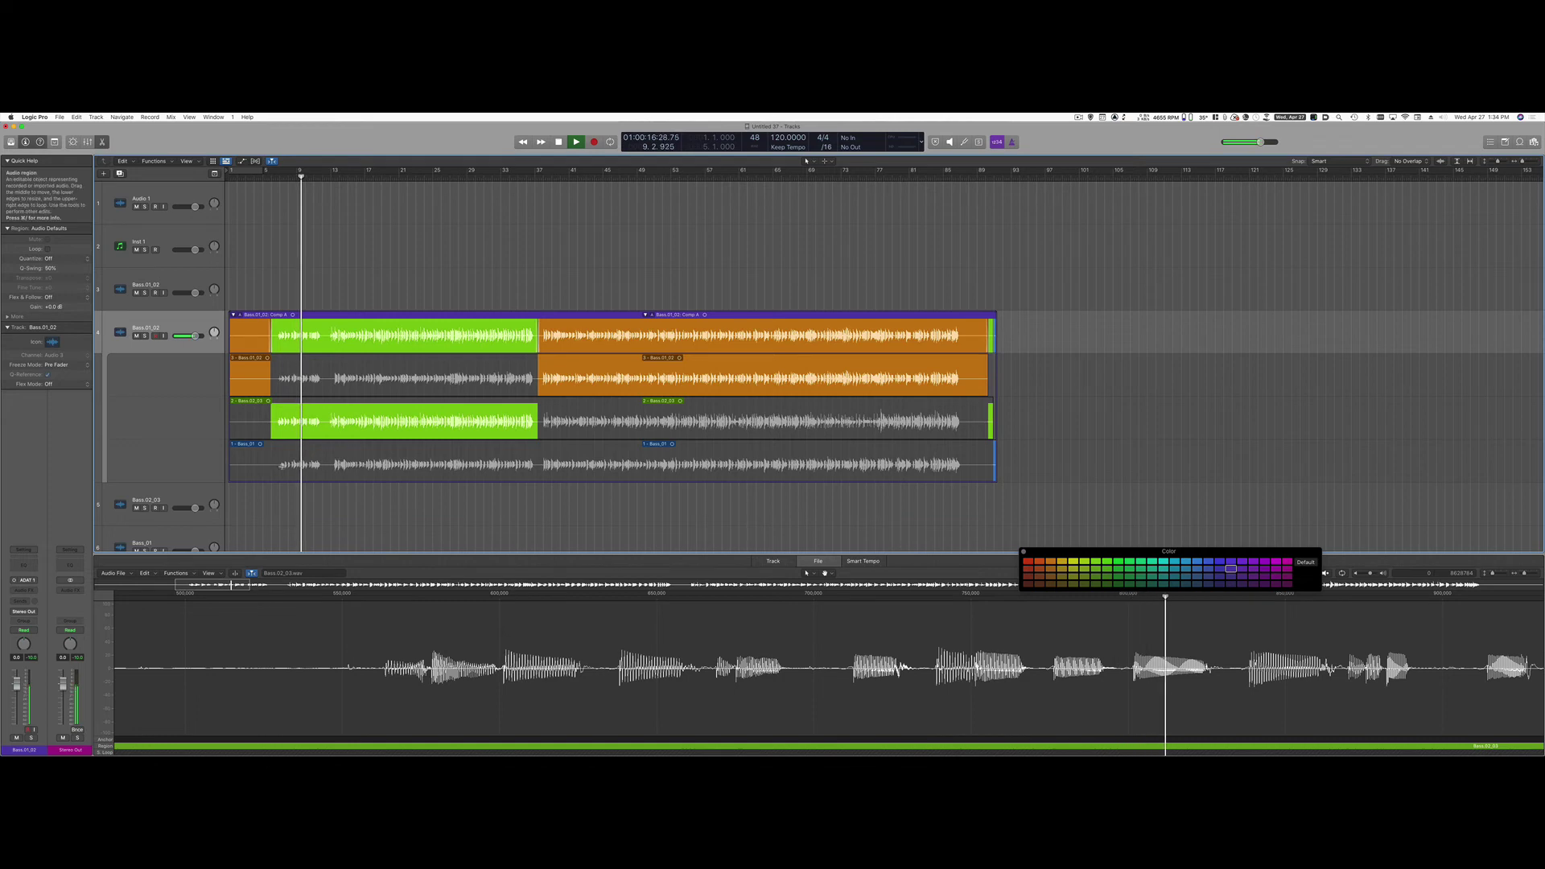
{"action": "key", "text": "space"}
{"action": "left_click_drag", "start_coordinate": [272, 473], "coordinate": [540, 481]}
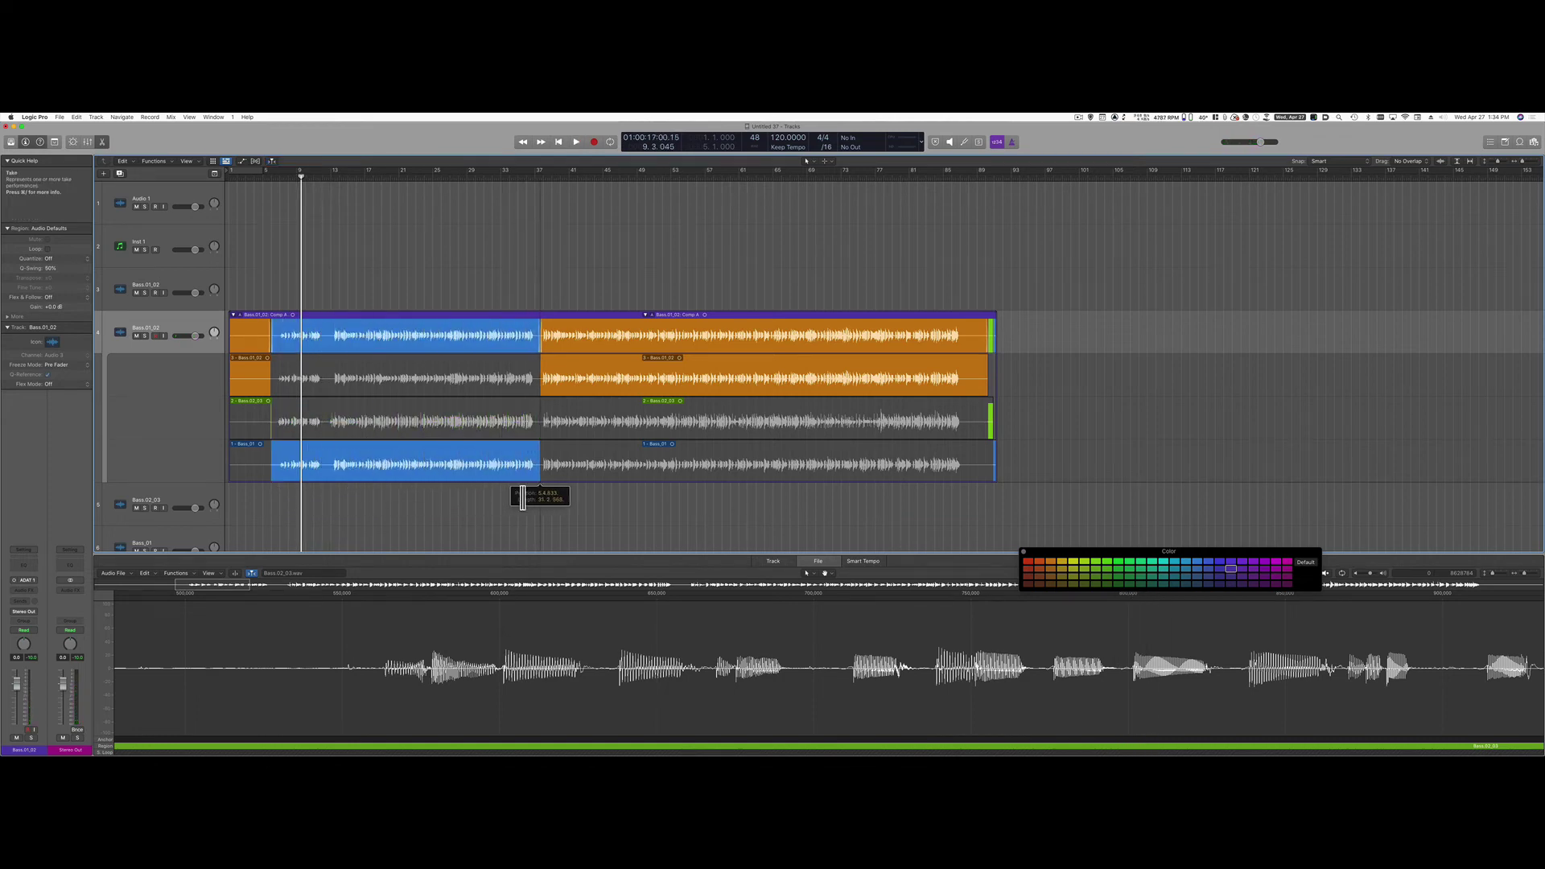
{"action": "key", "text": "comma"}
{"action": "key", "text": "comma"}
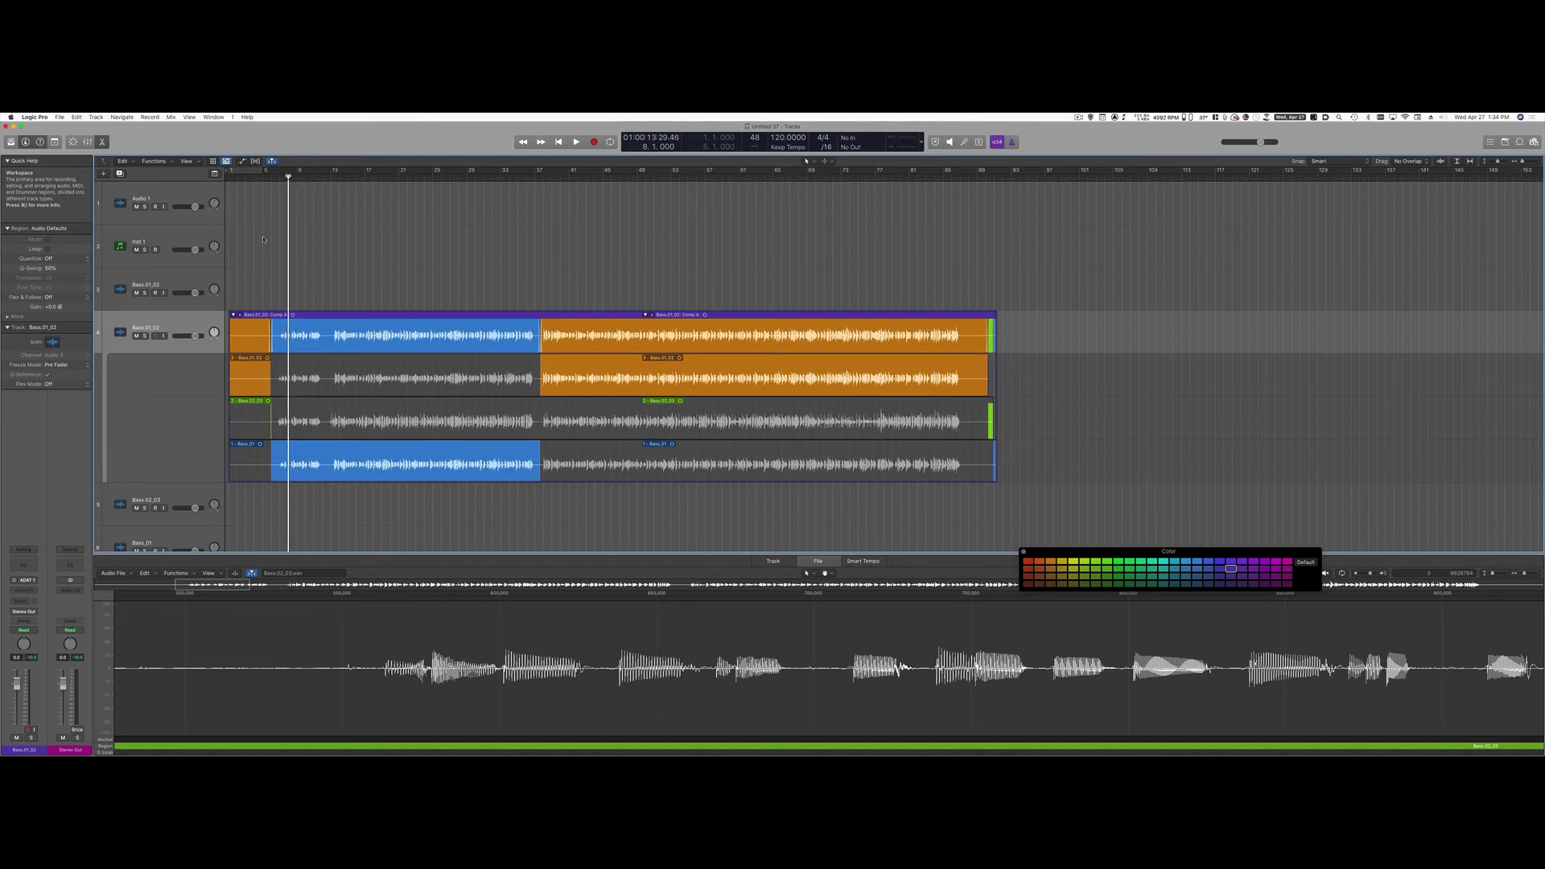
{"action": "key", "text": "space"}
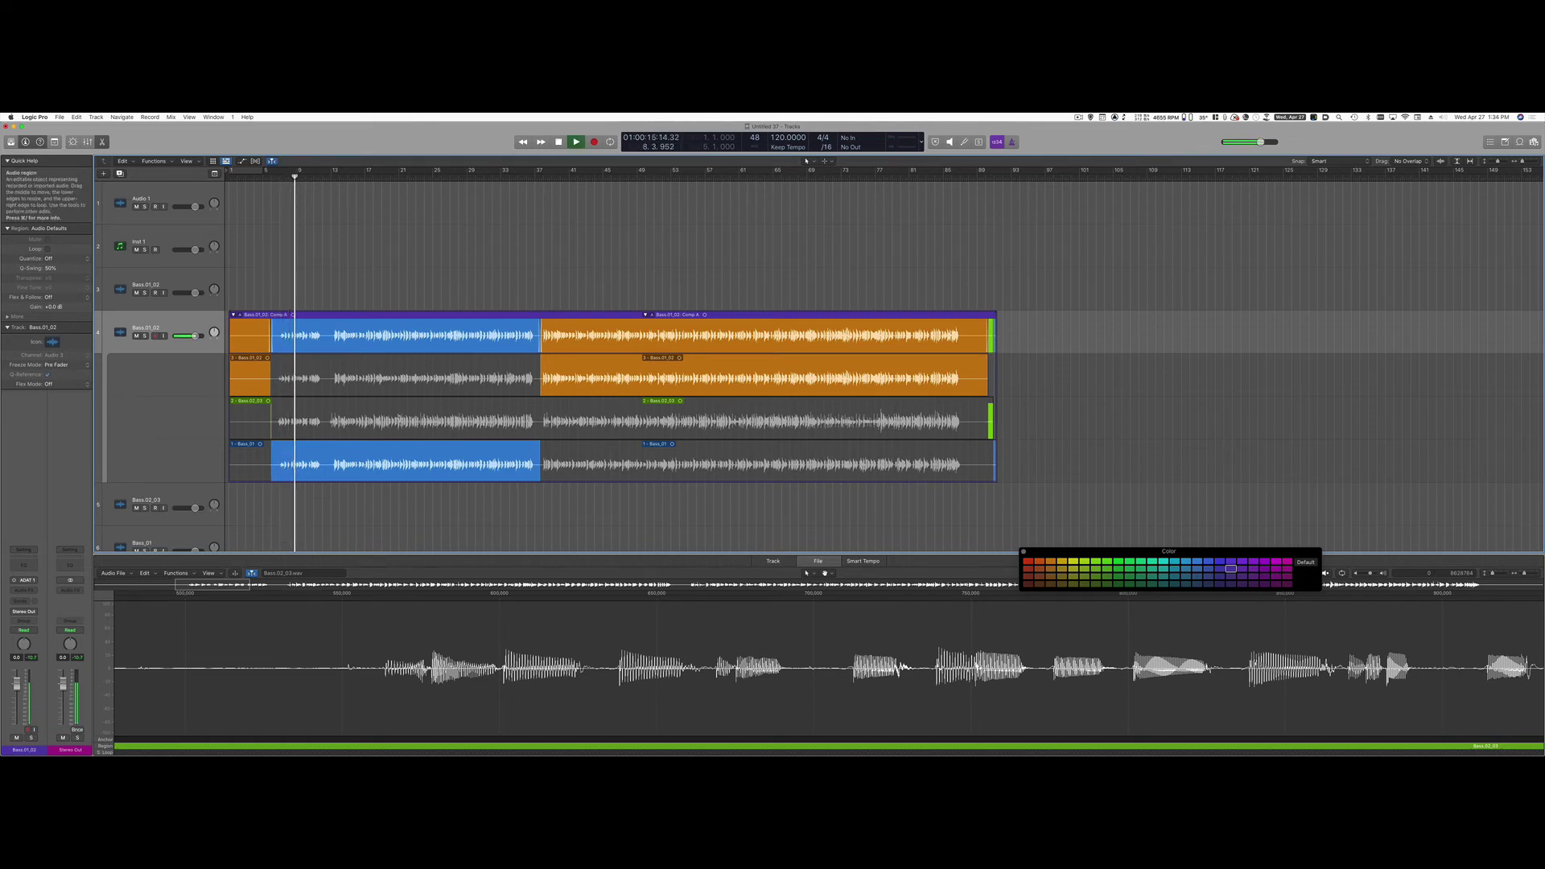
{"action": "key", "text": "e"}
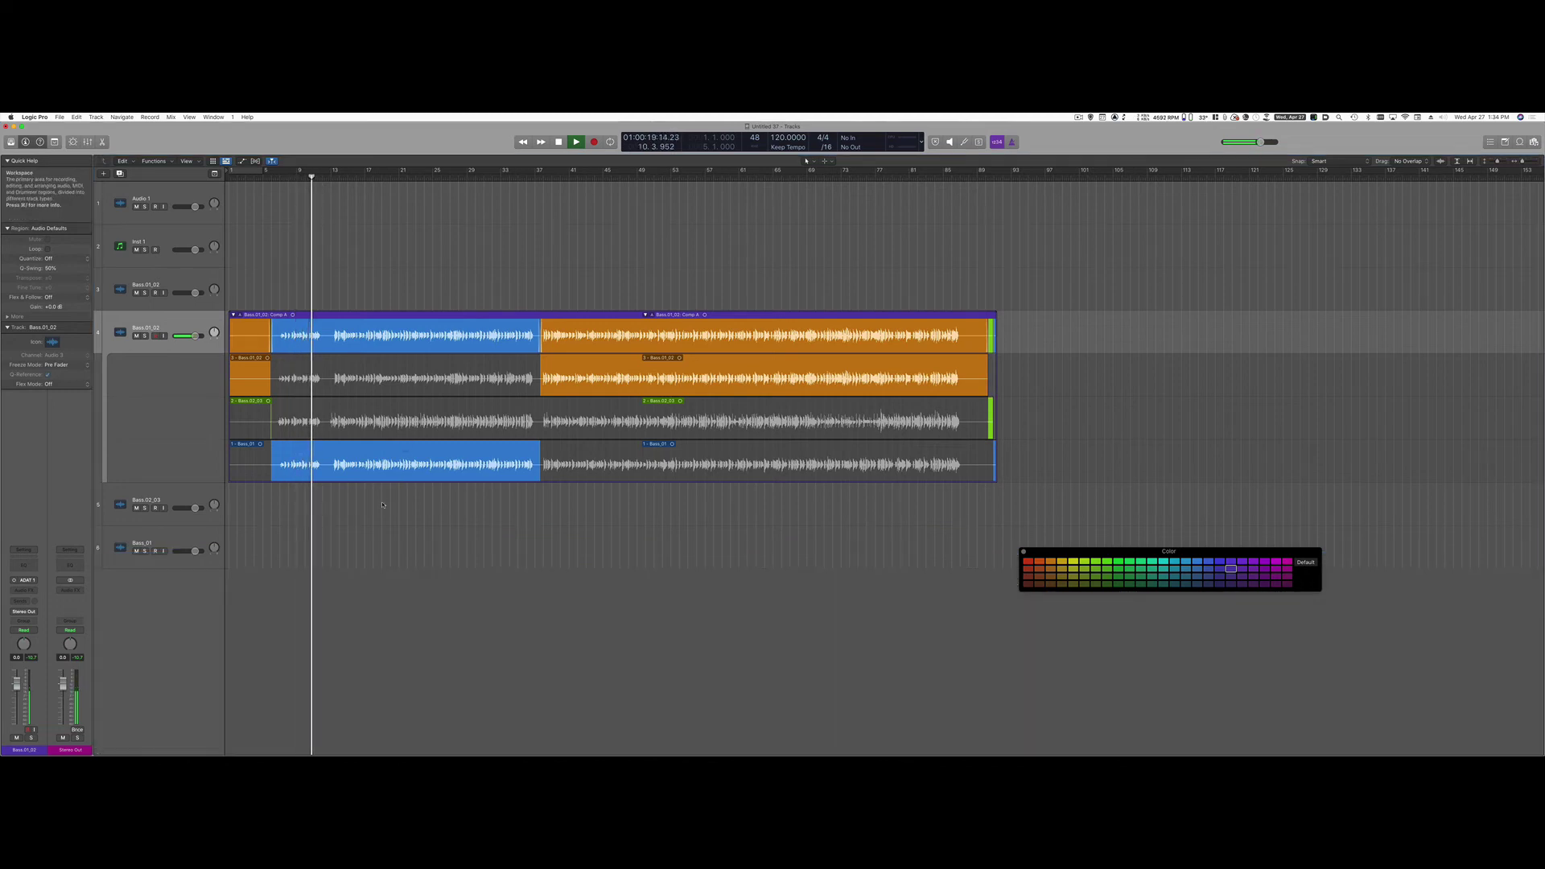
{"action": "key", "text": "space"}
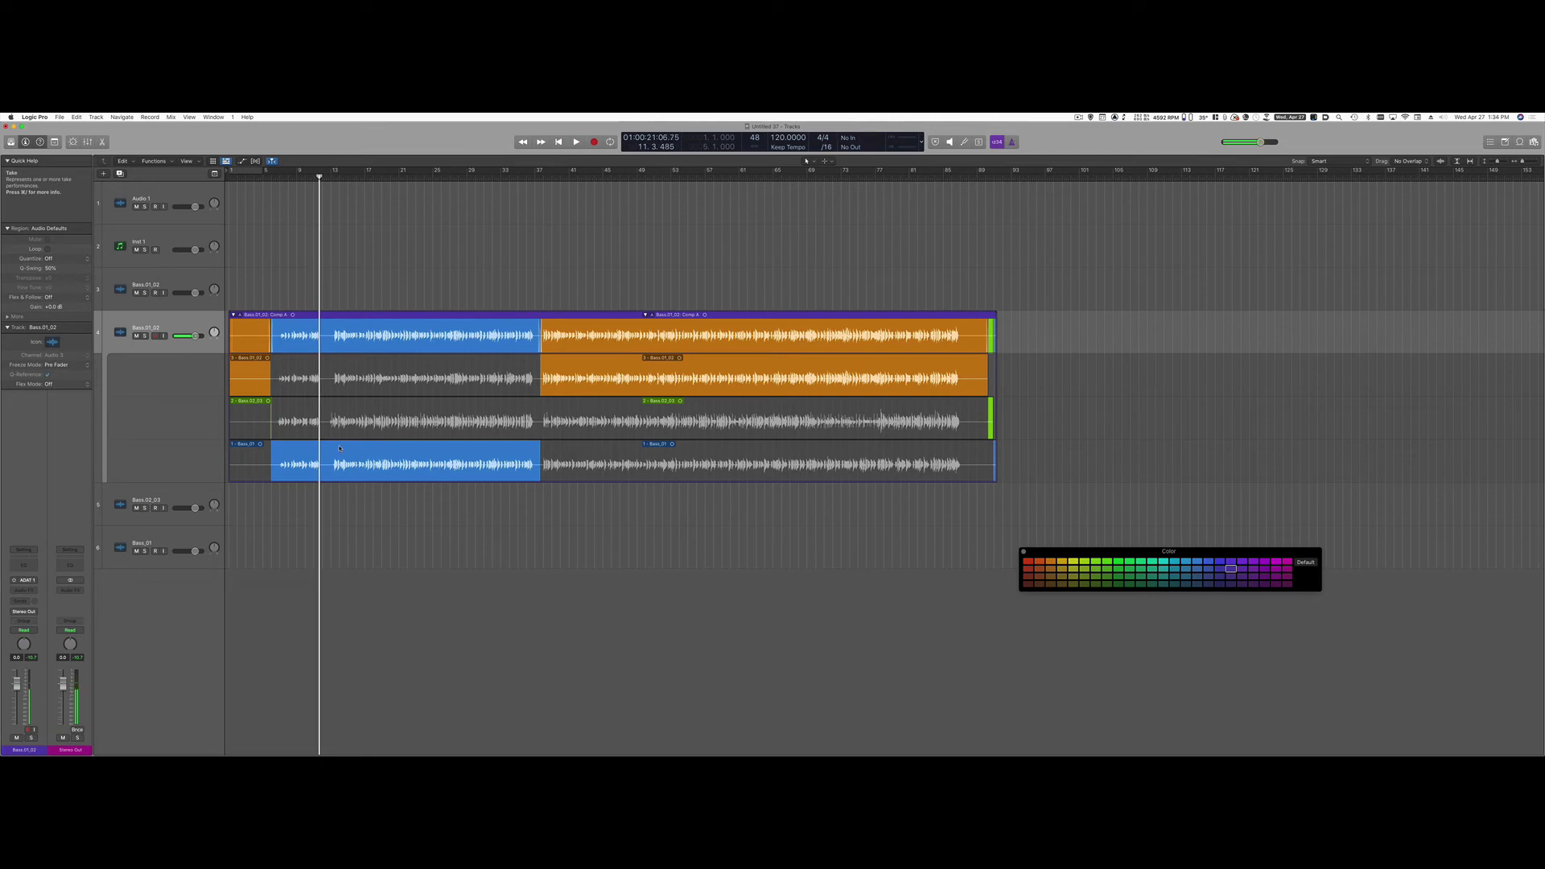
Comp a green-take section from the region start, then a short orange section, and play from bar 6.
{"action": "scroll", "coordinate": [339, 448], "scroll_direction": "up", "scroll_amount": 5}
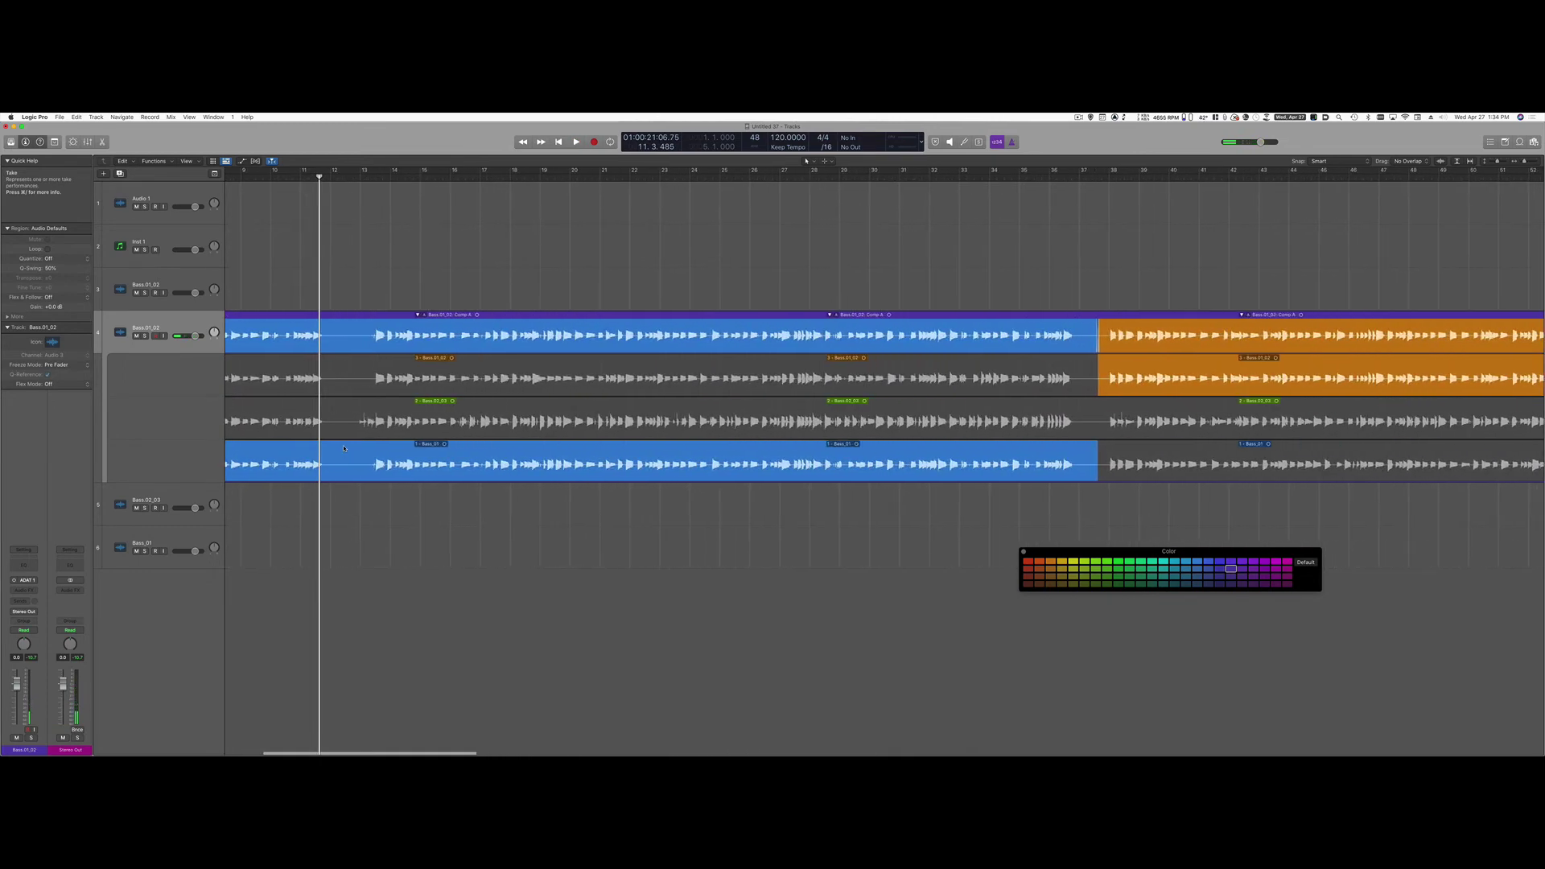
{"action": "scroll", "coordinate": [343, 448], "scroll_direction": "left", "scroll_amount": 5}
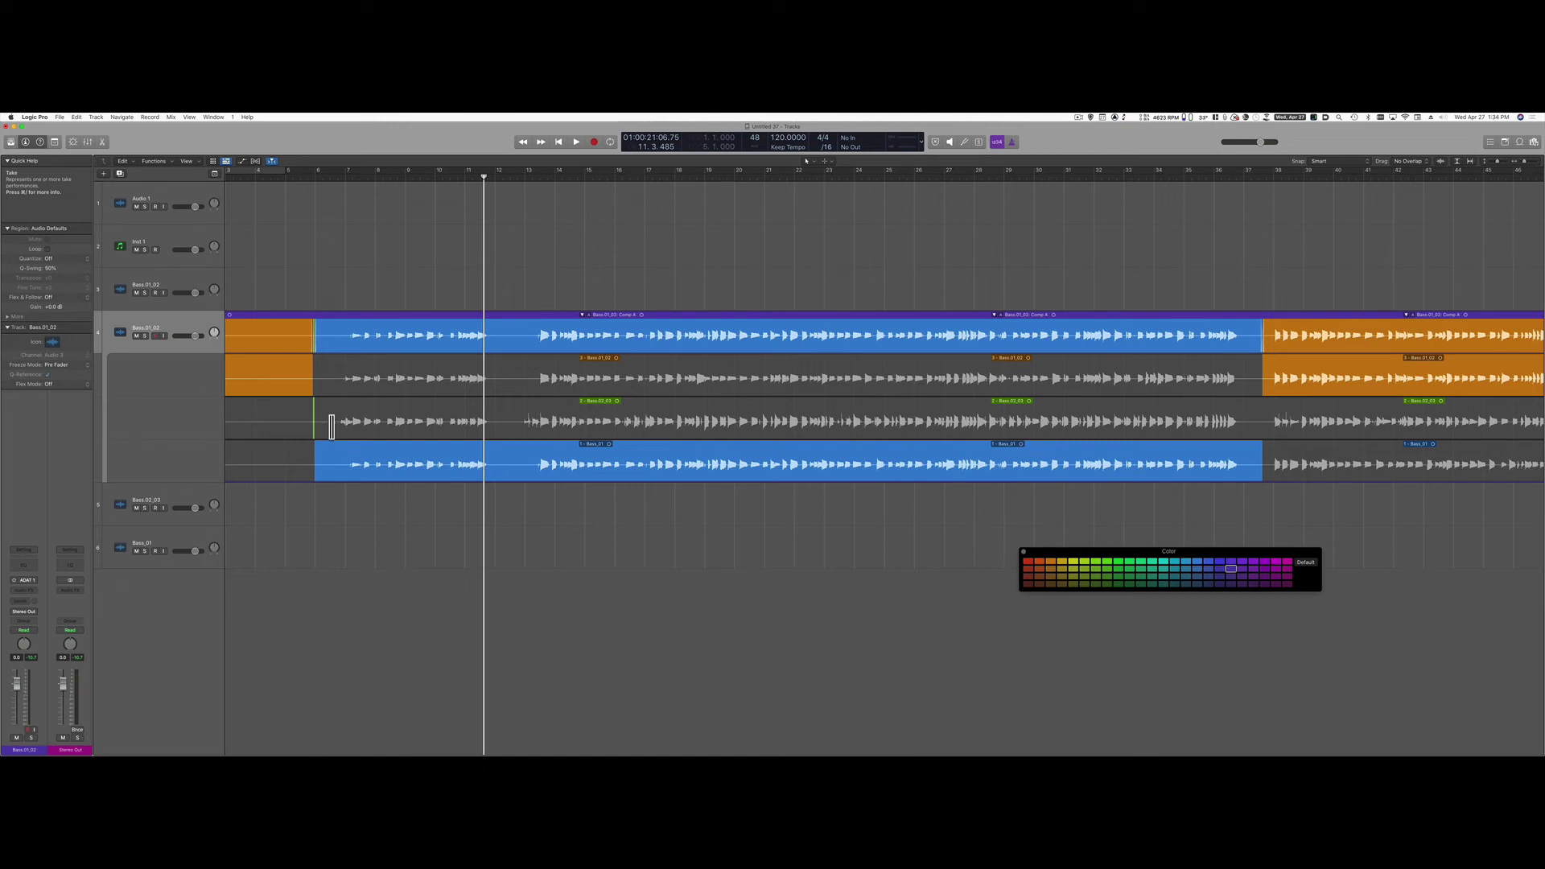
{"action": "left_click_drag", "start_coordinate": [334, 427], "coordinate": [394, 445]}
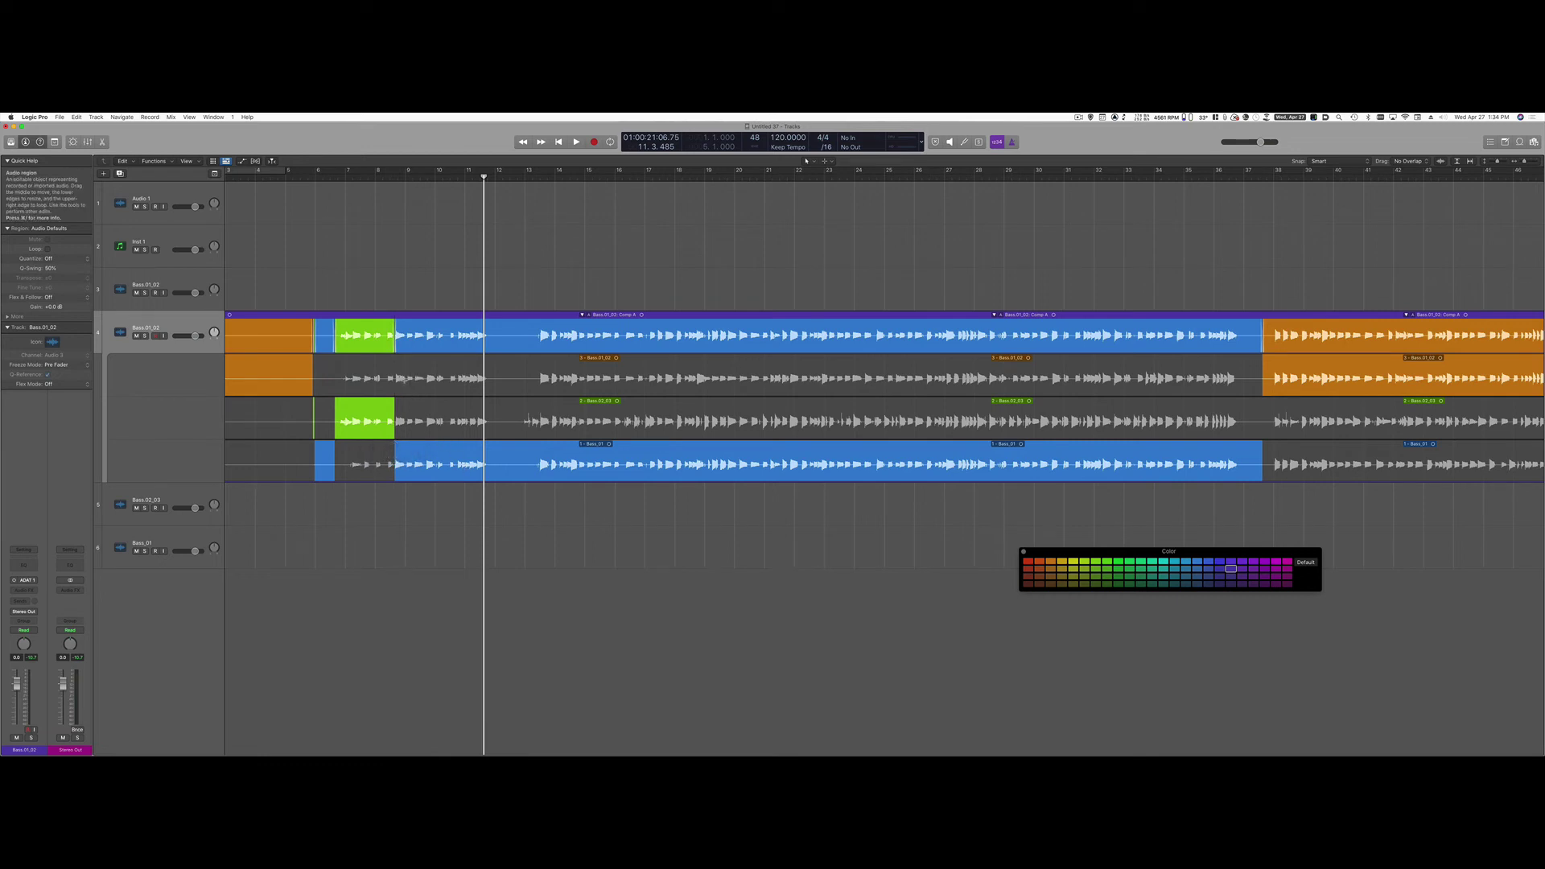
{"action": "left_click_drag", "start_coordinate": [397, 386], "coordinate": [457, 397]}
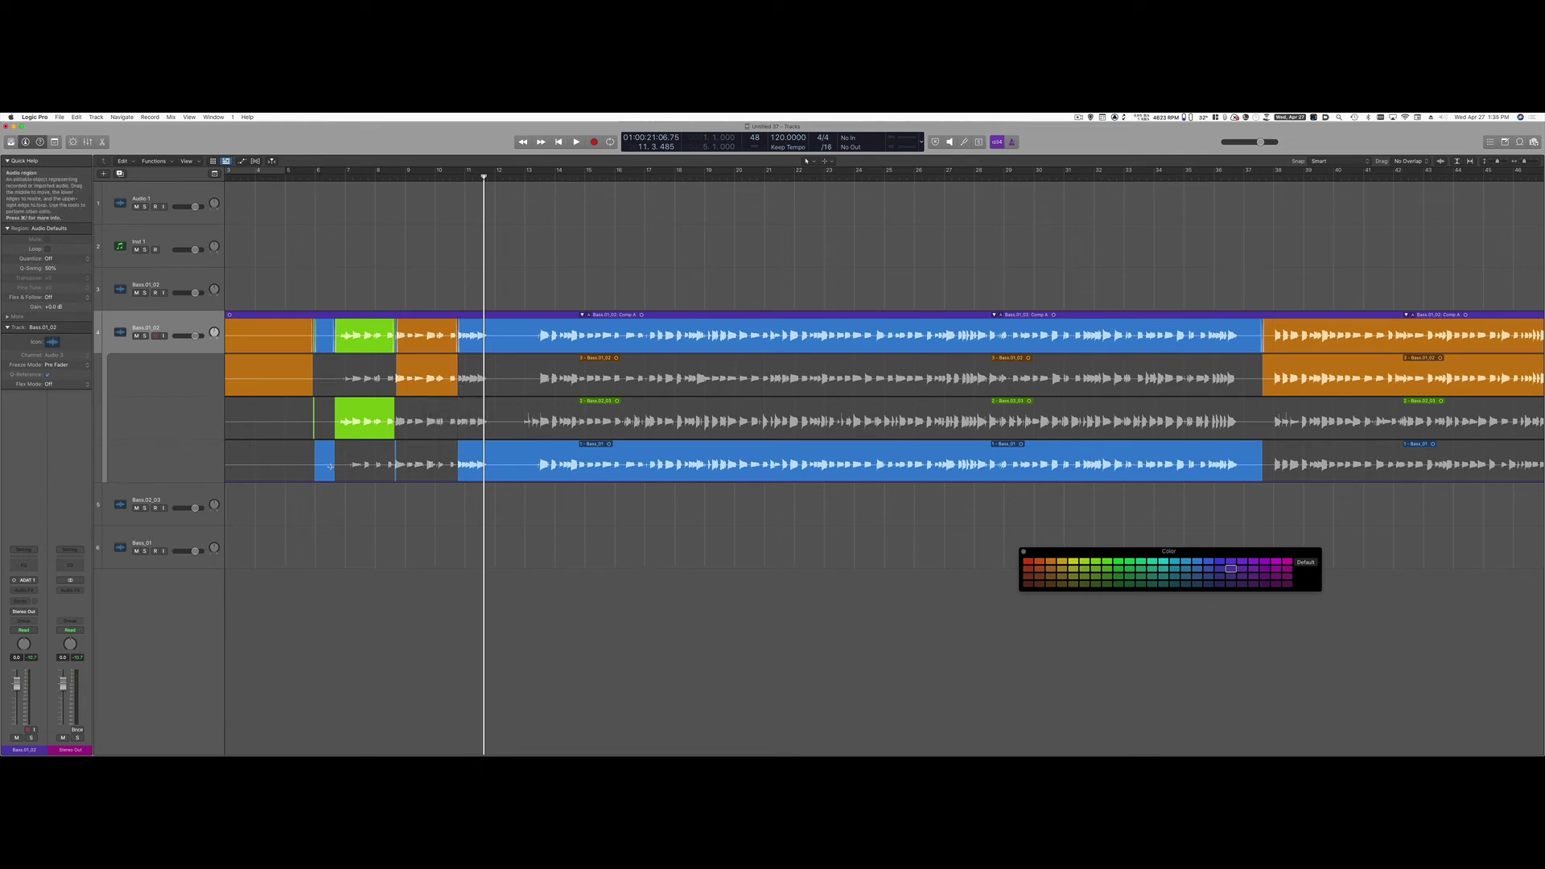
{"action": "left_click_drag", "start_coordinate": [337, 426], "coordinate": [225, 426]}
{"action": "double_click", "coordinate": [323, 176]}
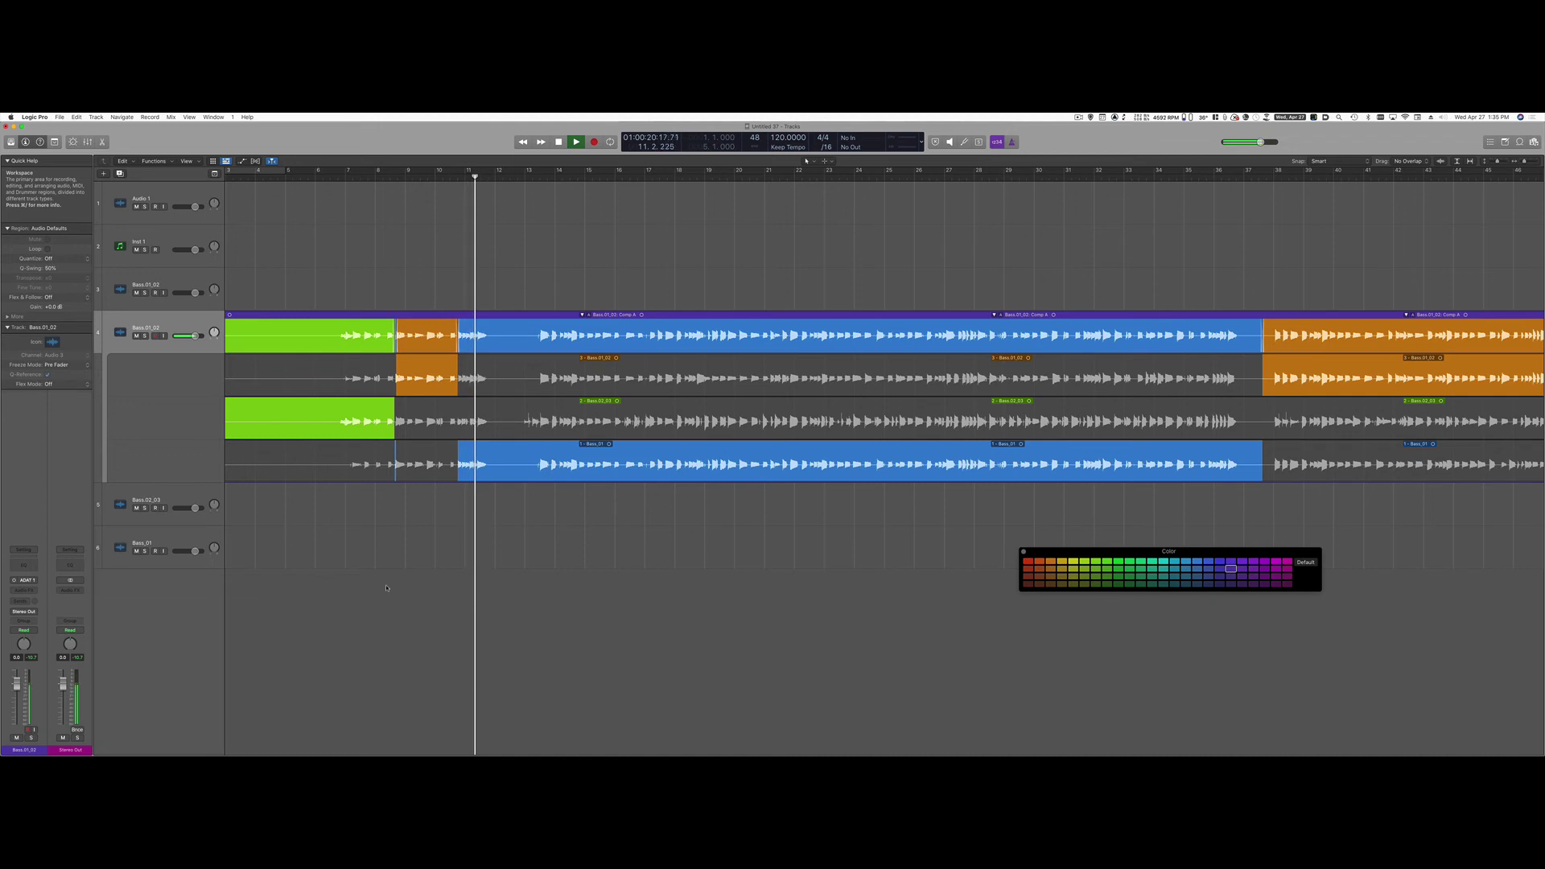
{"action": "key", "text": "space"}
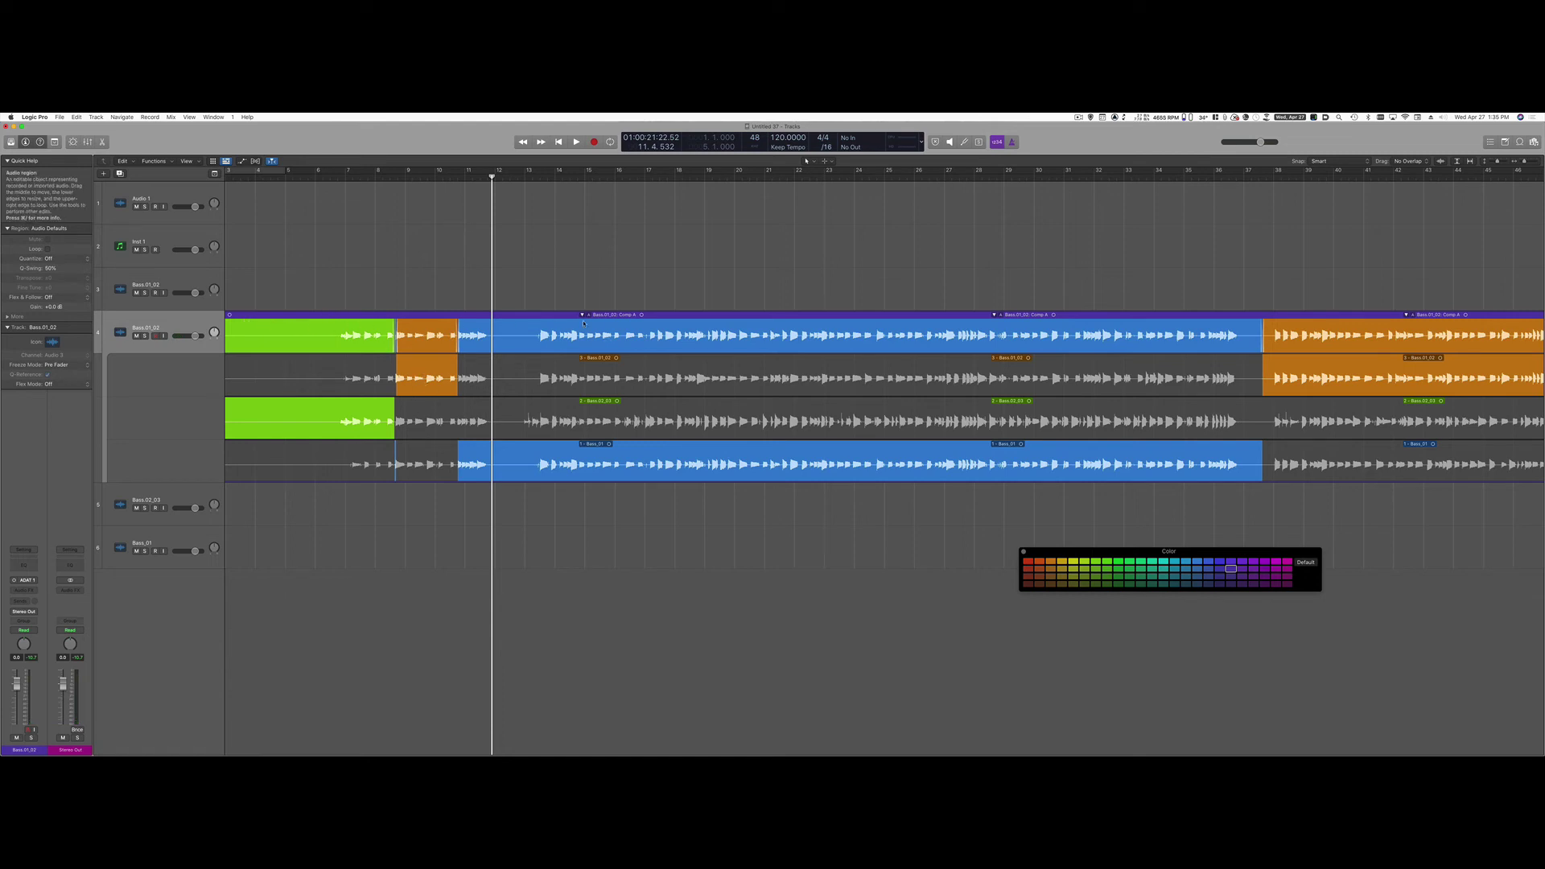
{"action": "scroll", "coordinate": [322, 330], "scroll_direction": "left", "scroll_amount": 3}
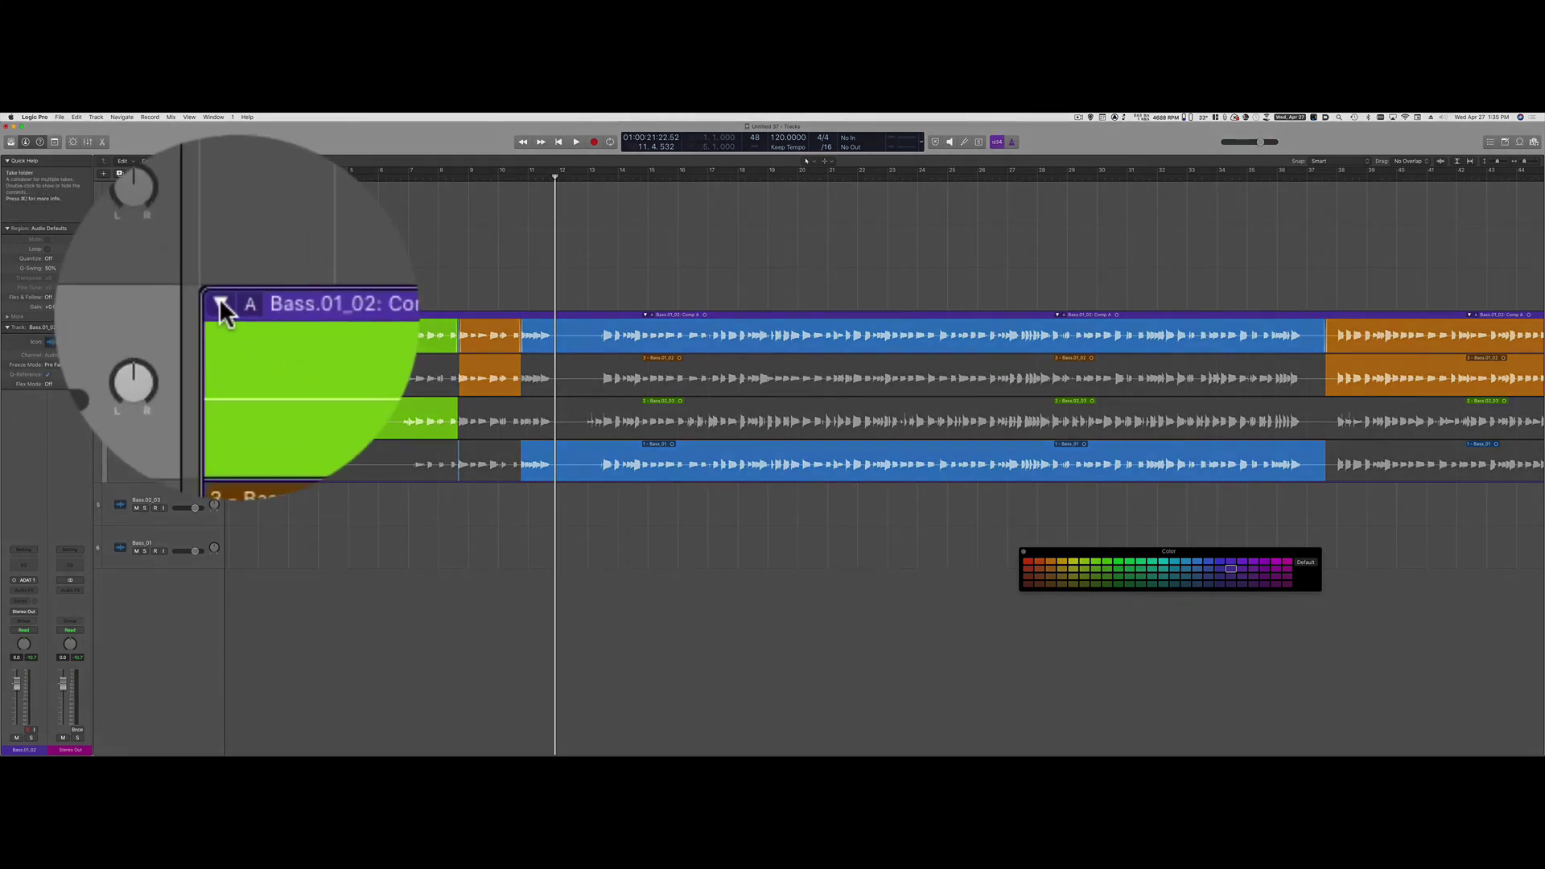
{"action": "left_click", "coordinate": [233, 315]}
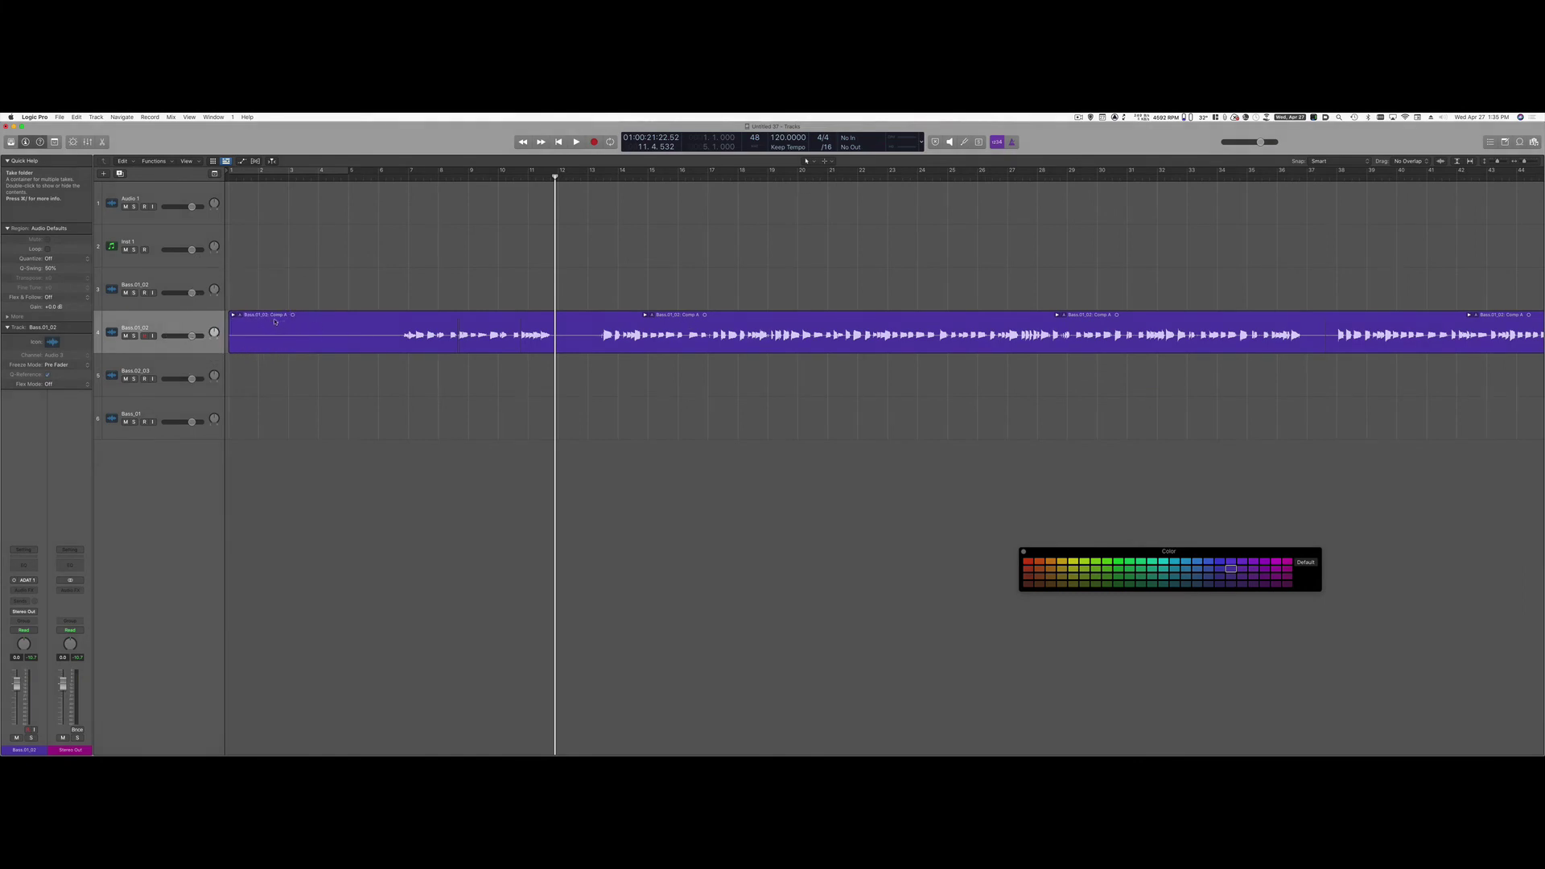
{"action": "left_click", "coordinate": [233, 314]}
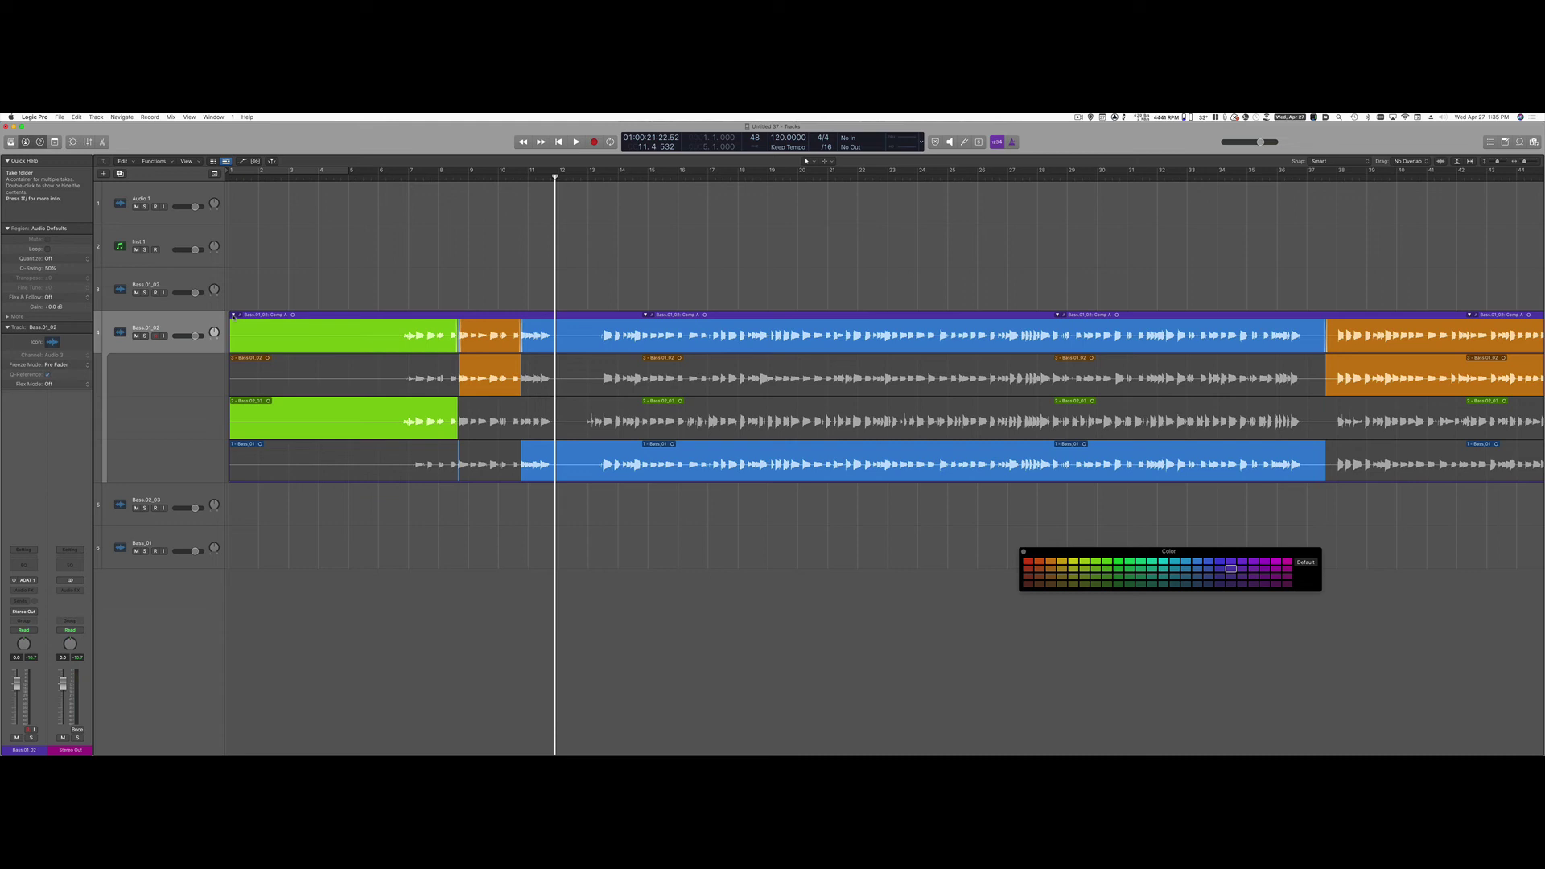
Collapse the bass take folder and move its active Comp A to a new track.
{"action": "left_click", "coordinate": [233, 315]}
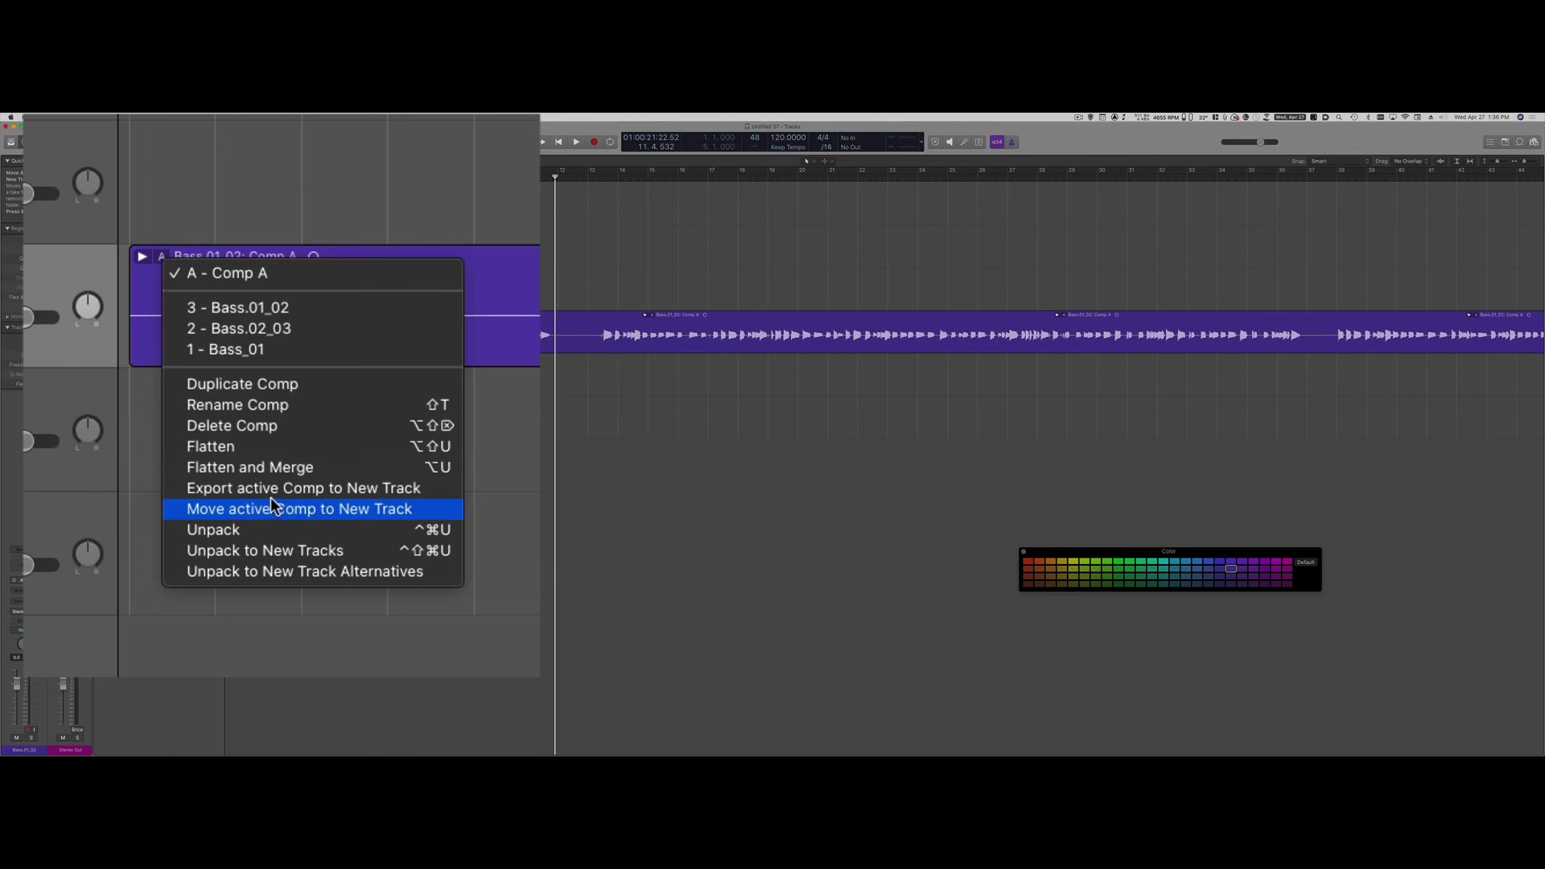
{"action": "left_click", "coordinate": [378, 488]}
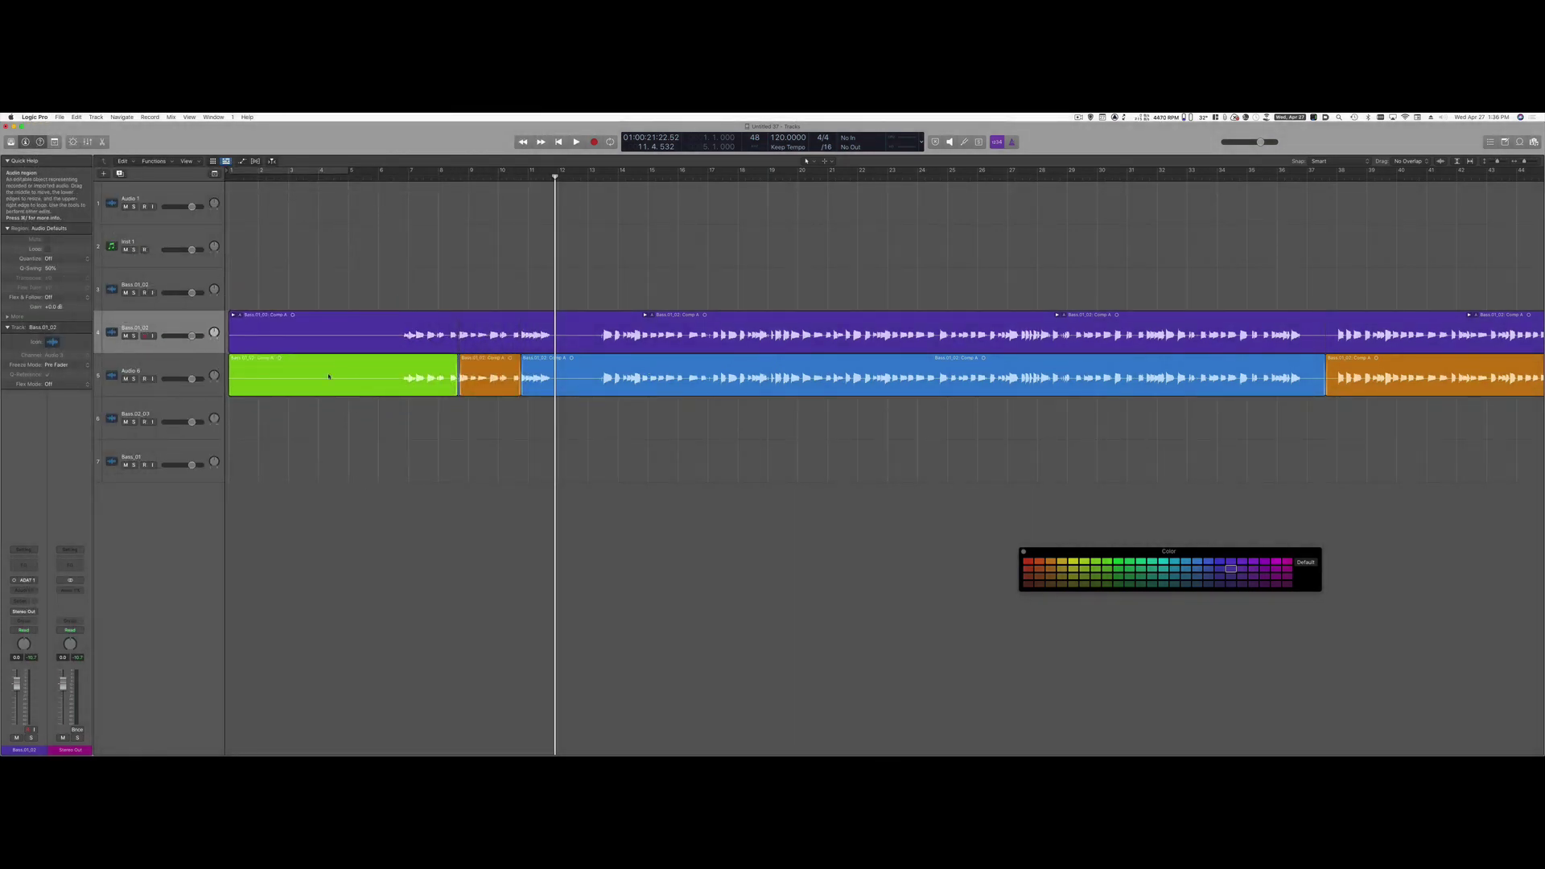
Undo the comp export and duplicate the active bass comp as Comp B.
{"action": "key", "text": "super+z"}
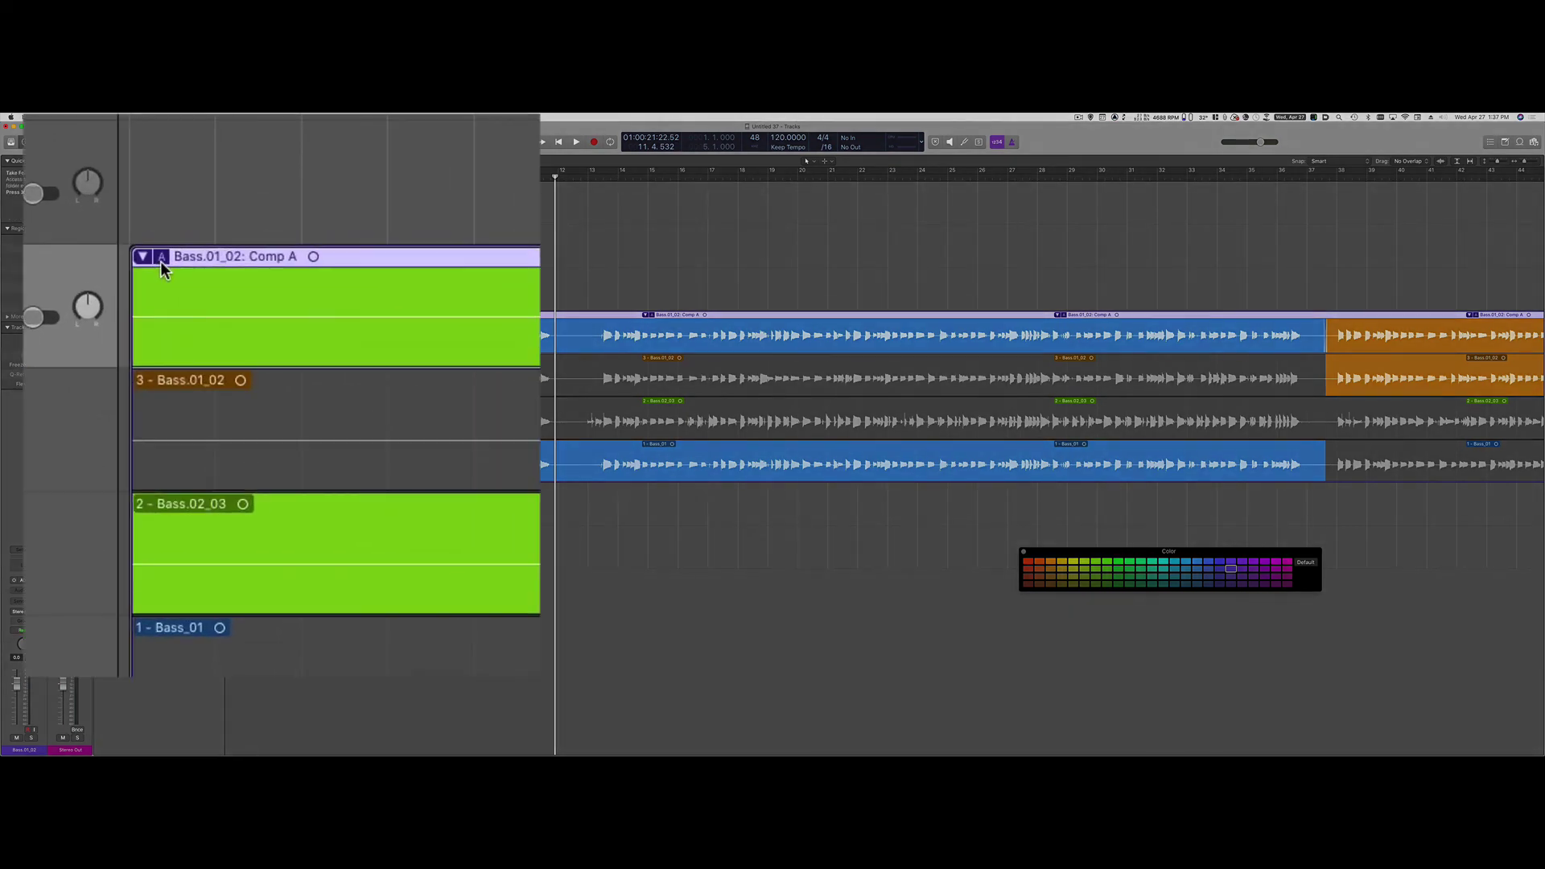
{"action": "left_click", "coordinate": [160, 258]}
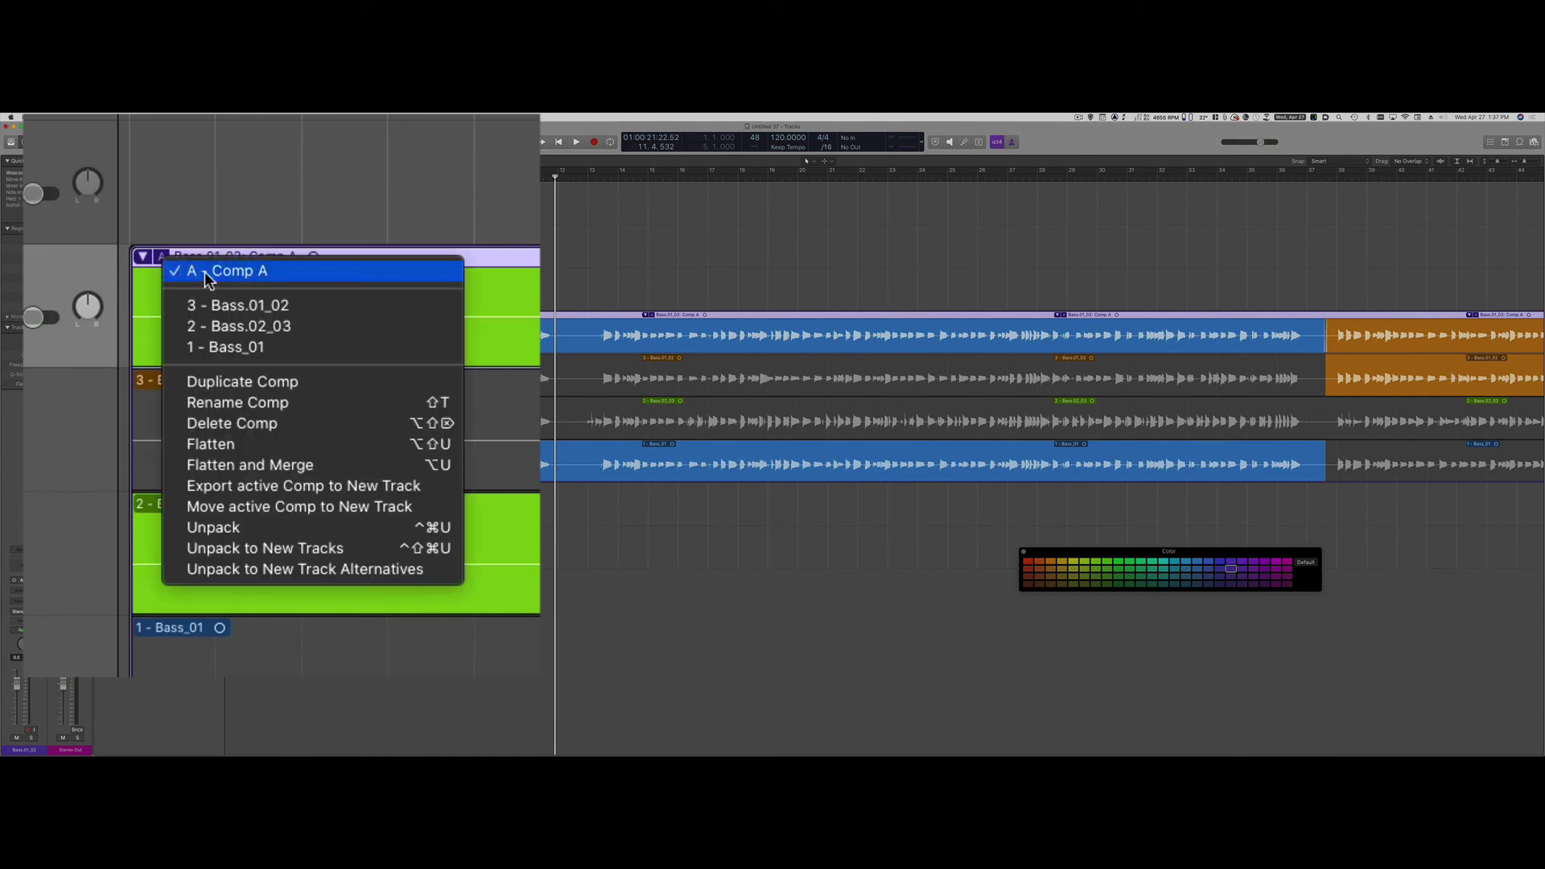
{"action": "left_click", "coordinate": [277, 384]}
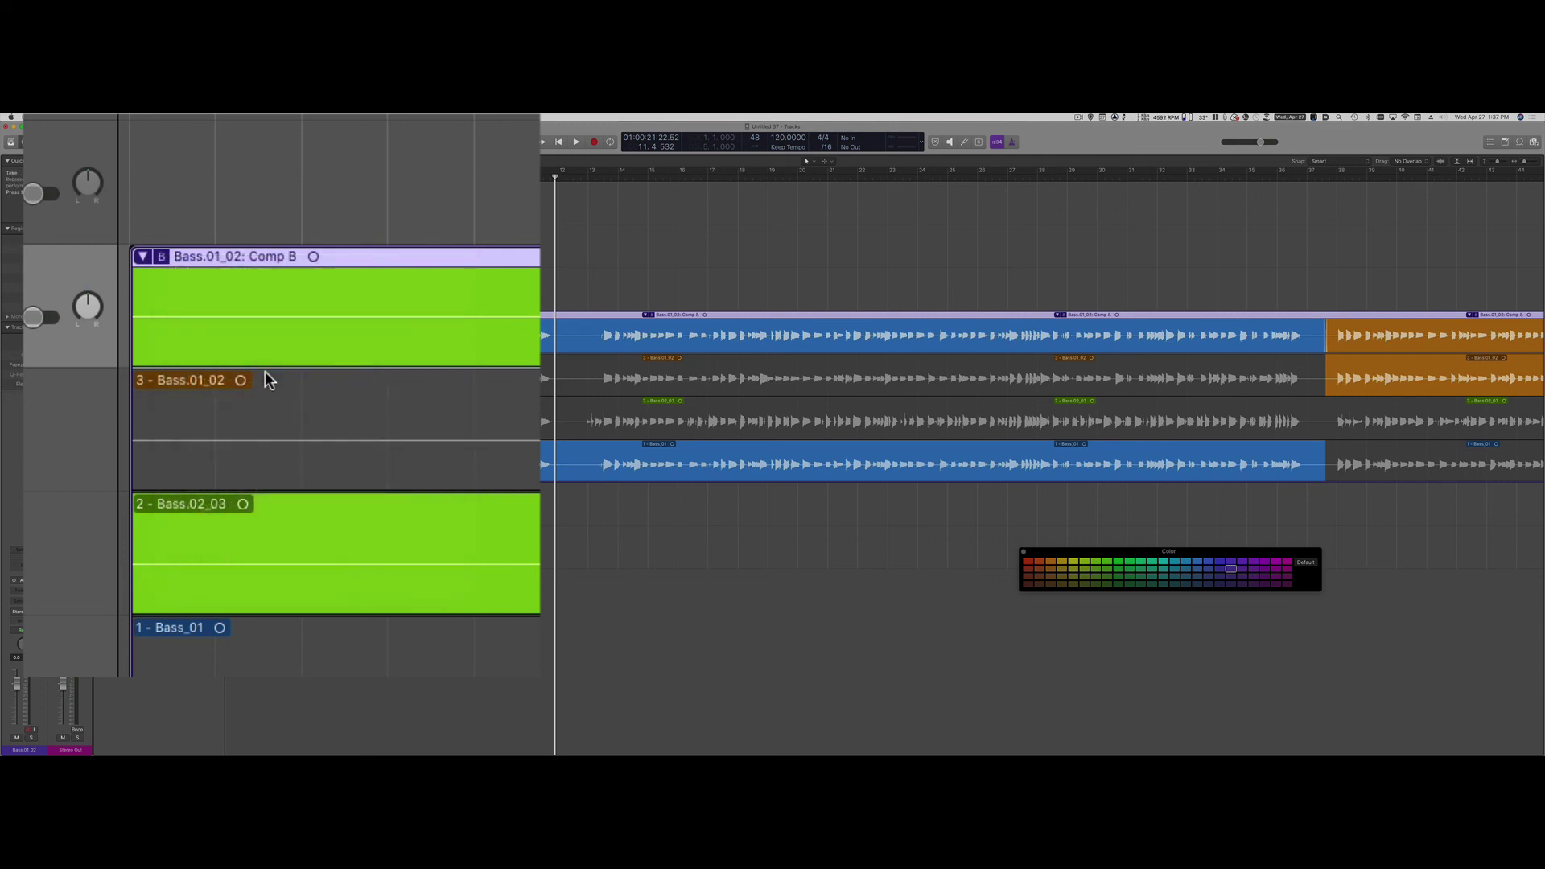
{"action": "left_click", "coordinate": [161, 258]}
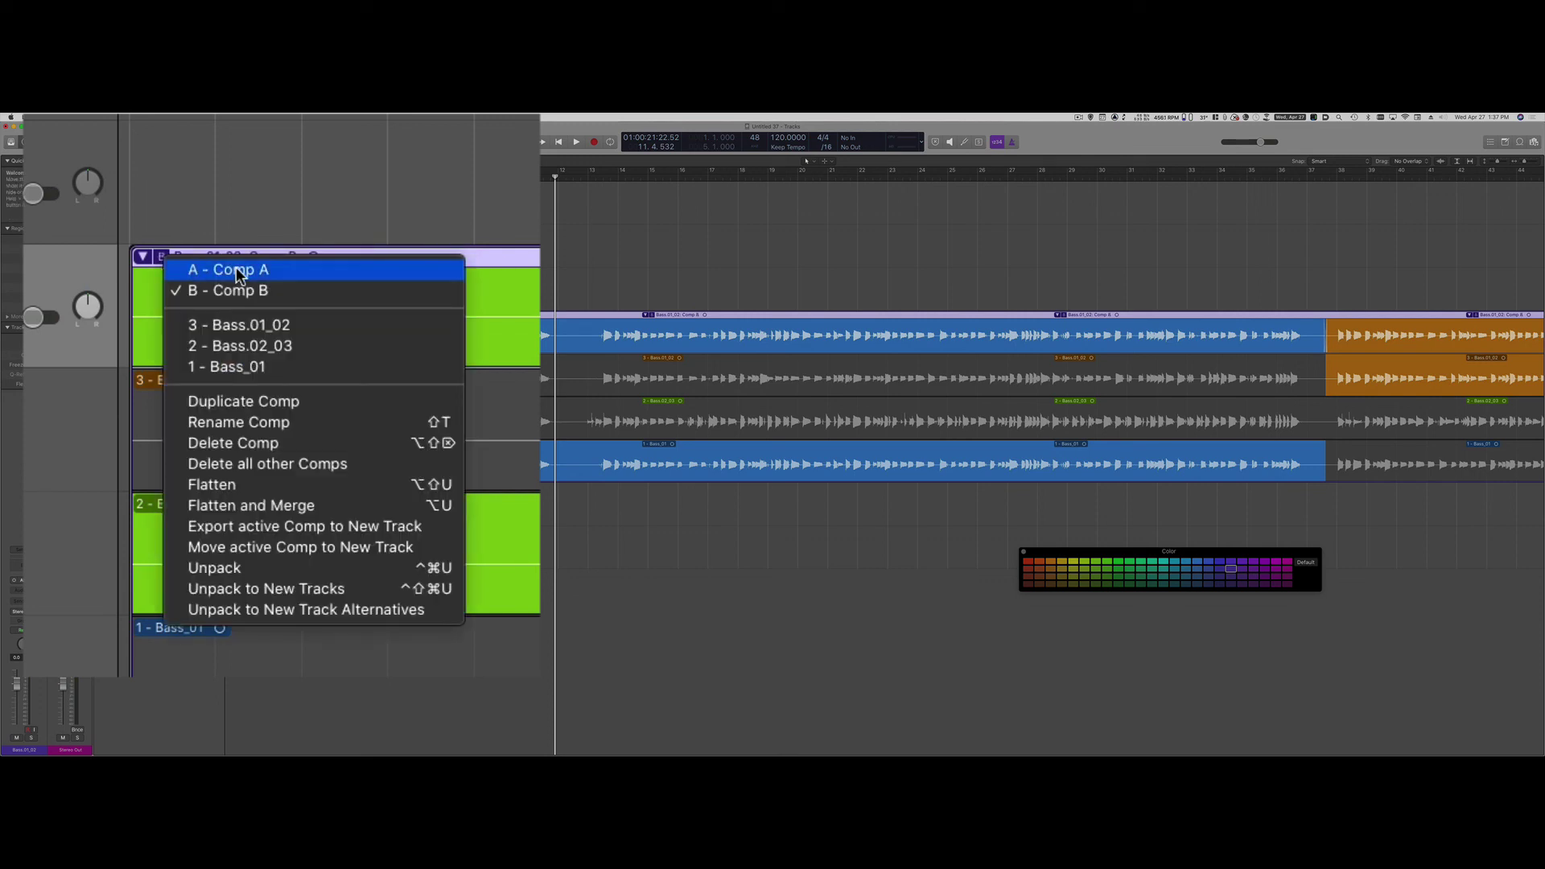
{"action": "left_click", "coordinate": [241, 291]}
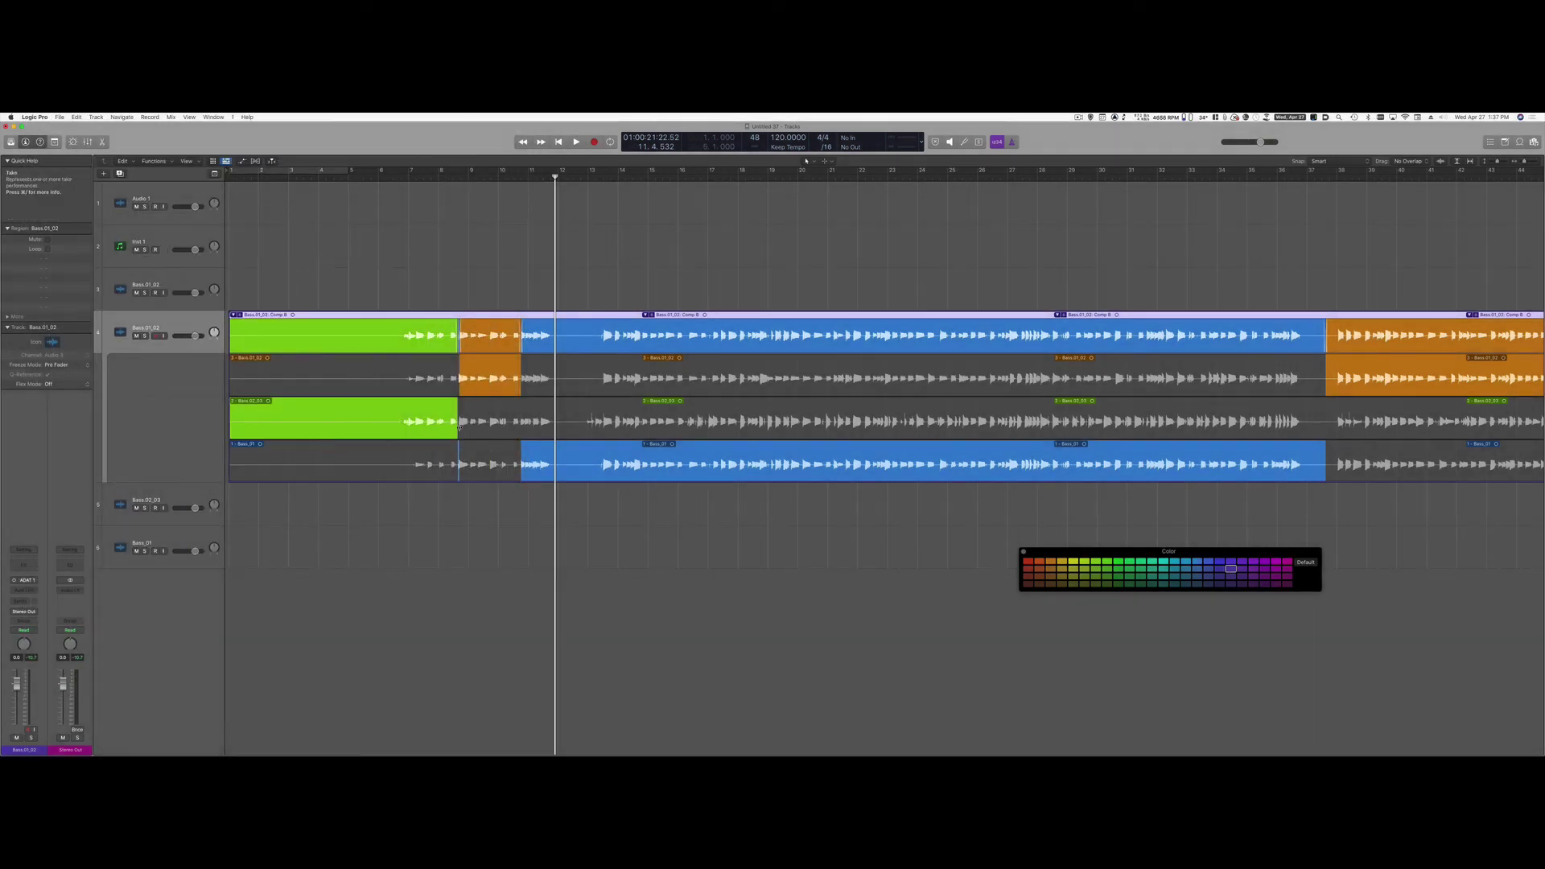
Extend the green section's end later in Comp B, then compare it against Comp A.
{"action": "left_click_drag", "start_coordinate": [460, 428], "coordinate": [563, 430]}
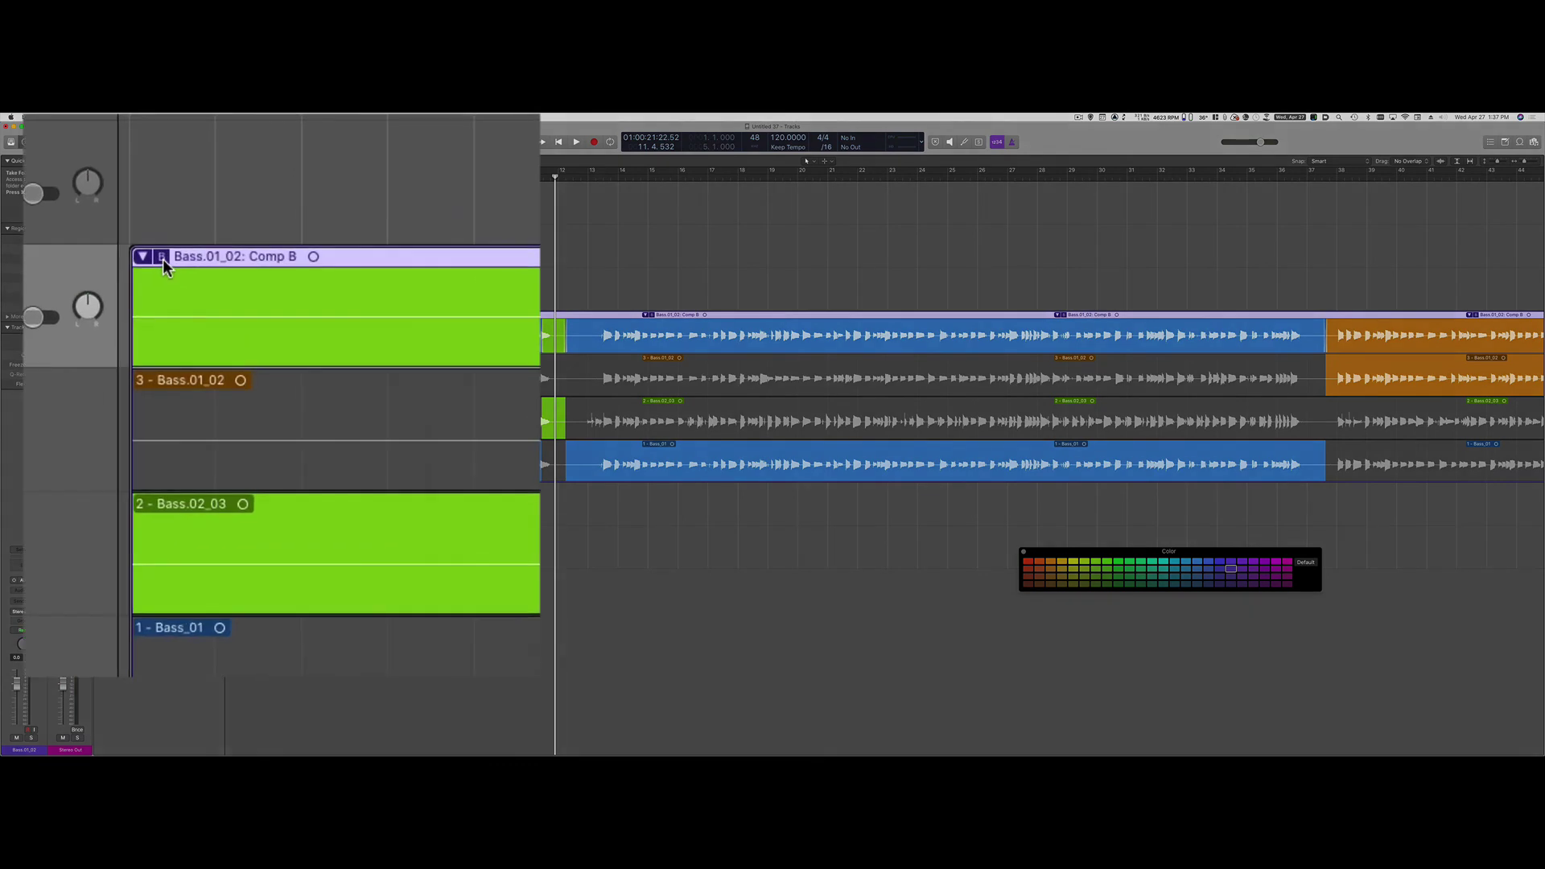
{"action": "left_click", "coordinate": [162, 259]}
{"action": "left_click", "coordinate": [239, 273]}
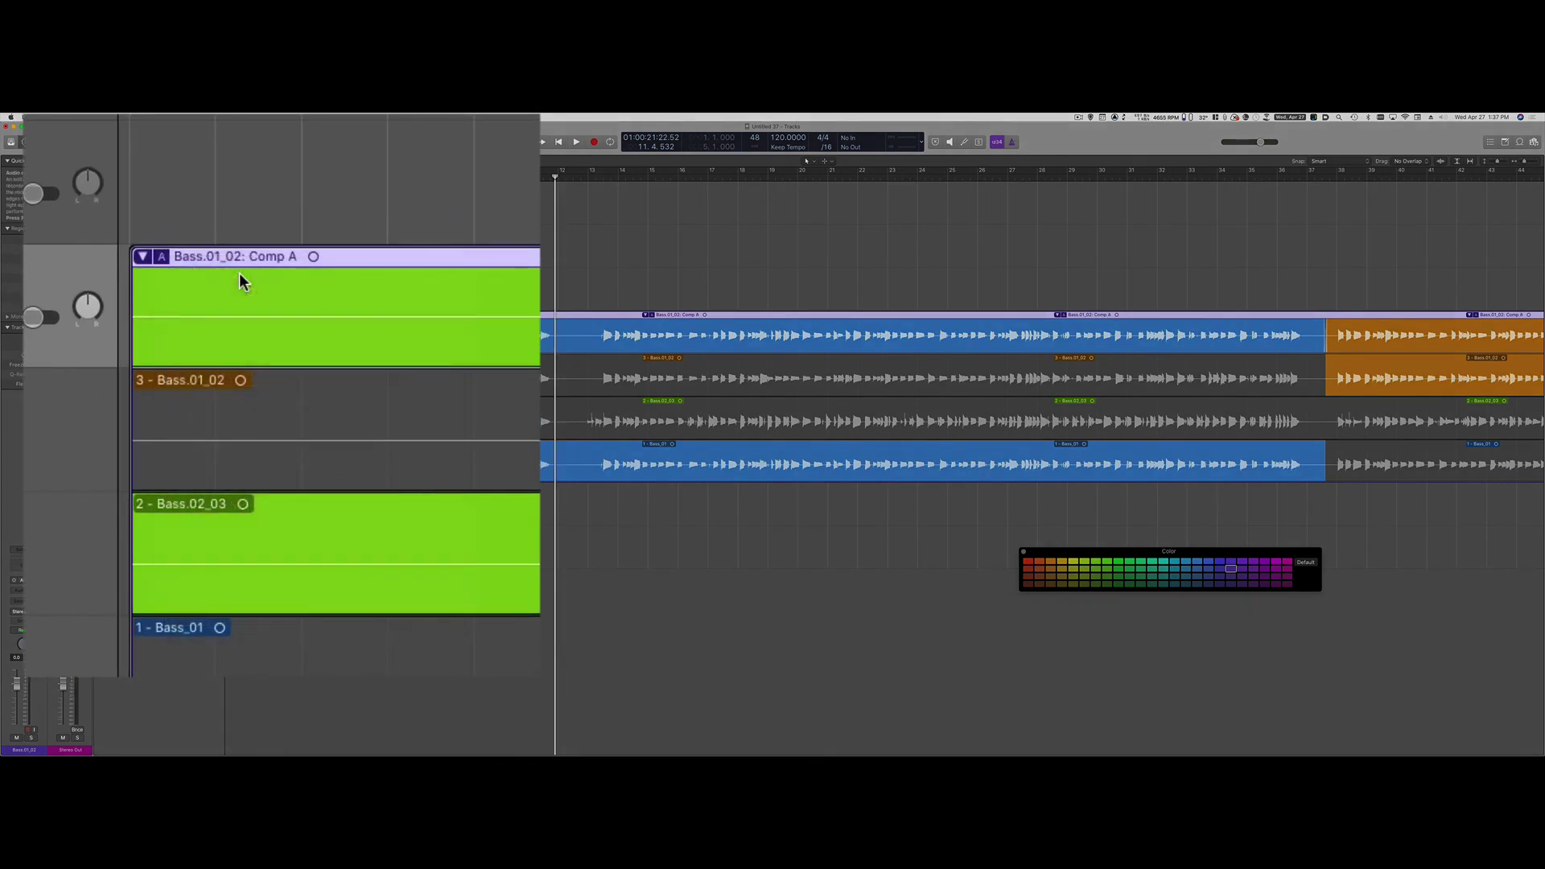
{"action": "left_click", "coordinate": [162, 256]}
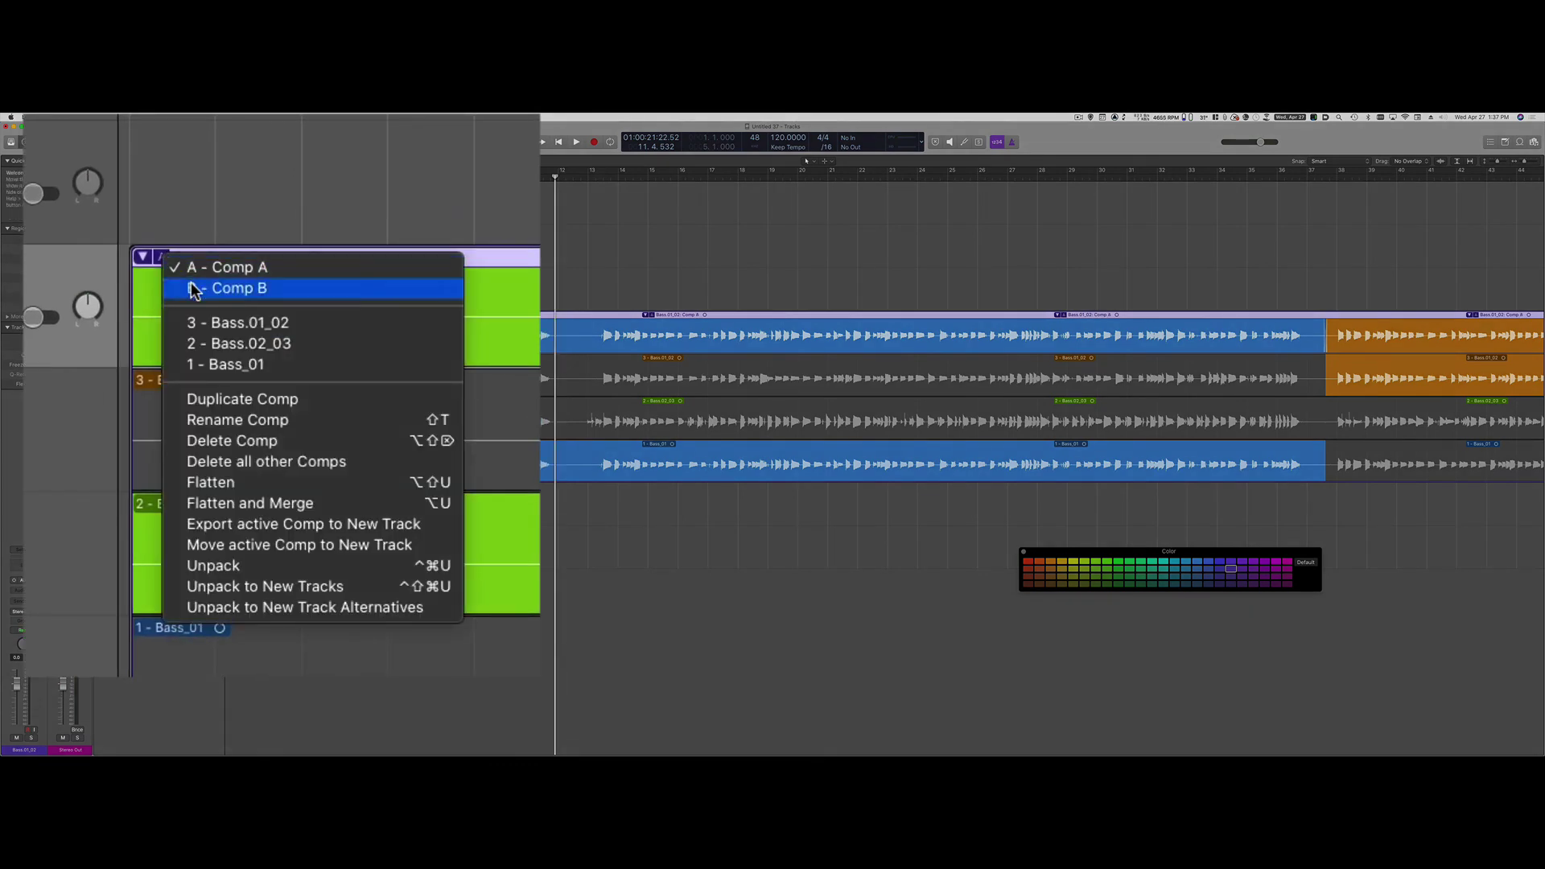
{"action": "left_click", "coordinate": [193, 288]}
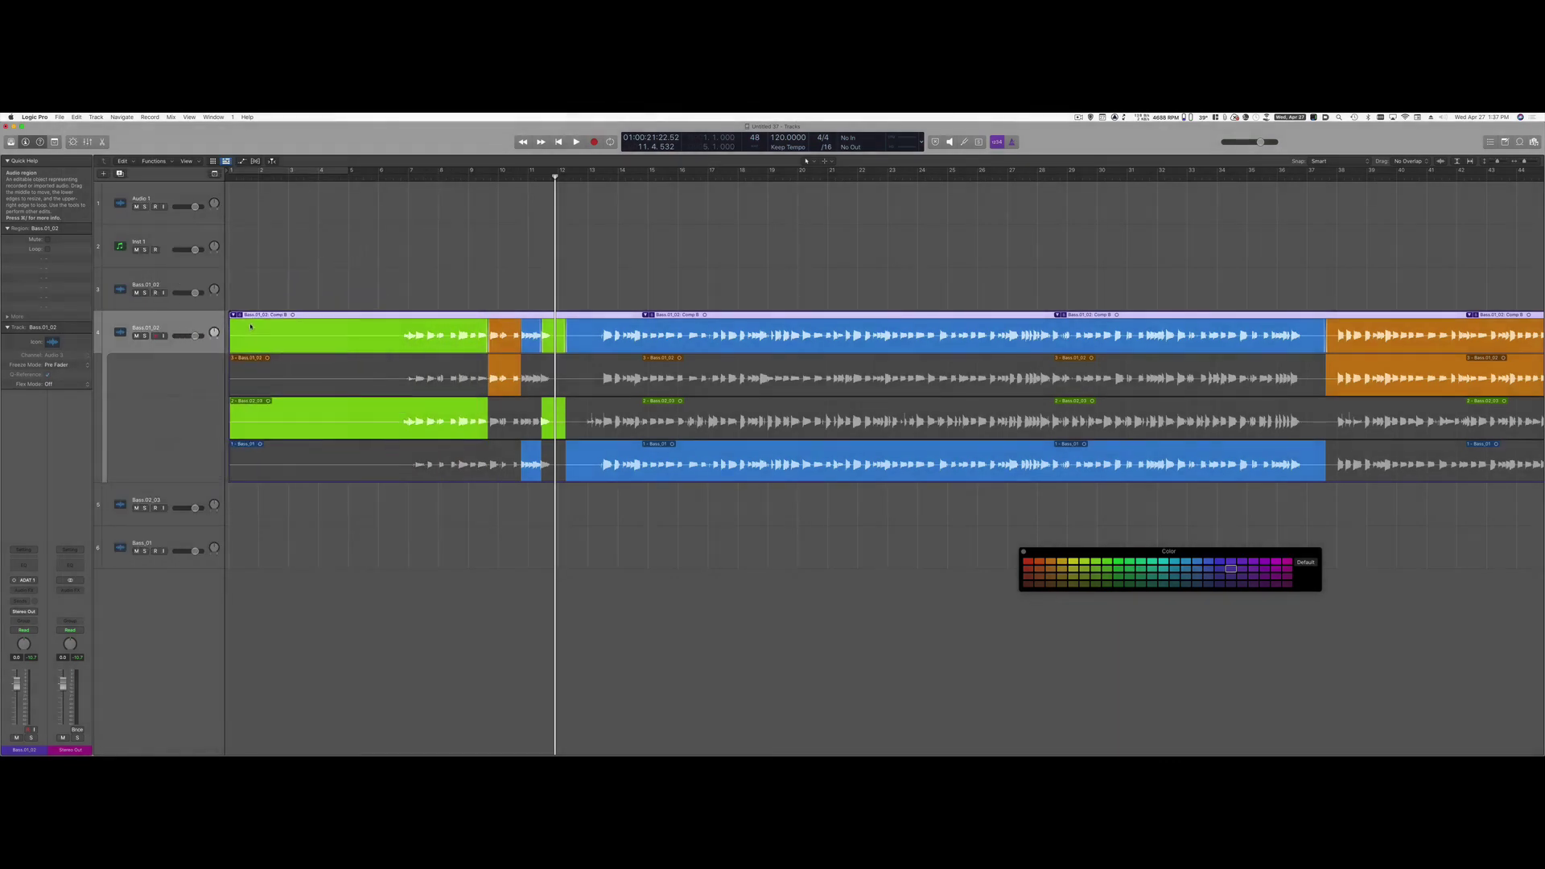